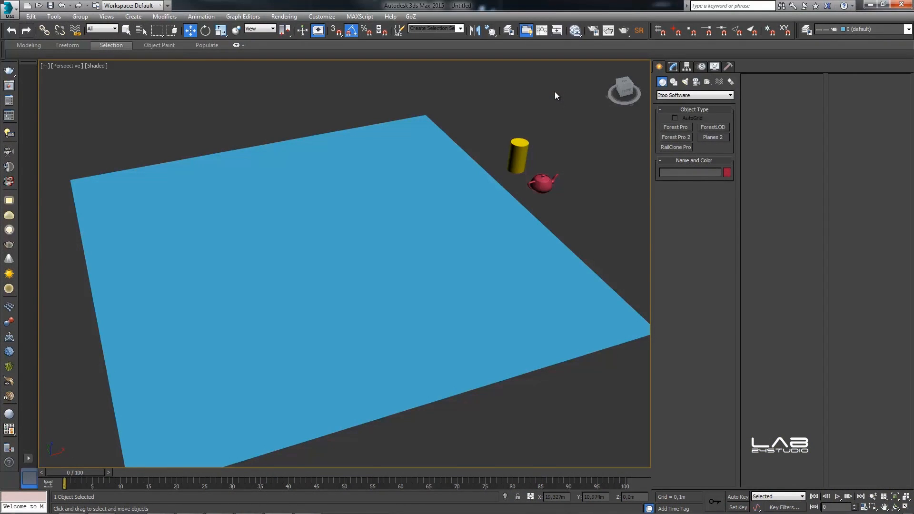
Create a Forest Pro object in Generate mode using the blue plane as the scattering surface
left_click(671, 96)
left_click(672, 96)
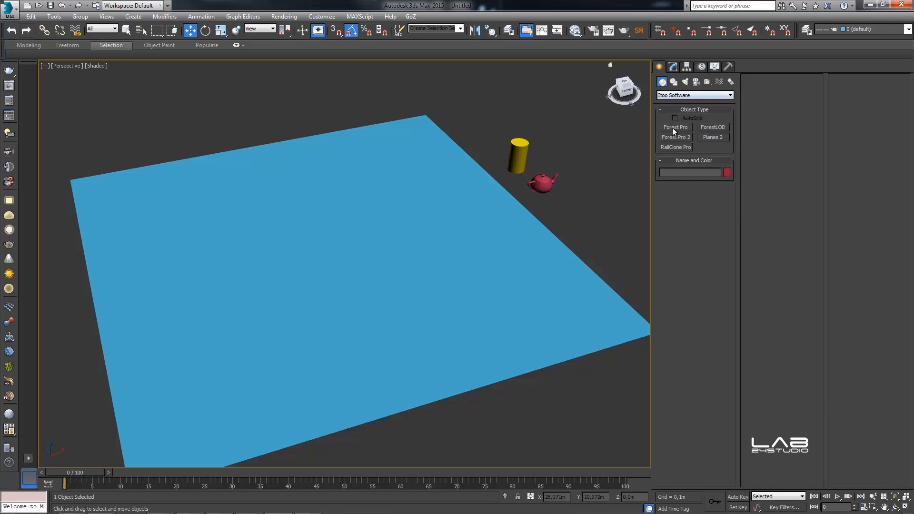
left_click(672, 127)
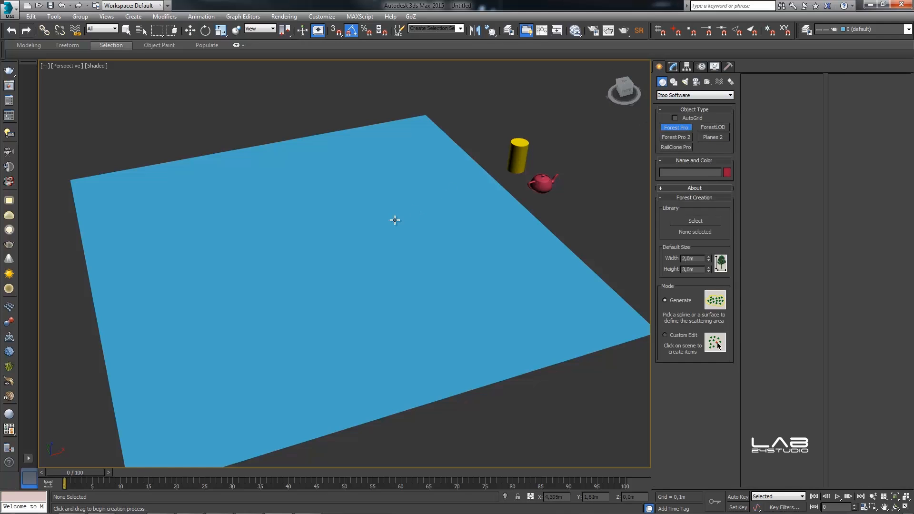
left_click(395, 220)
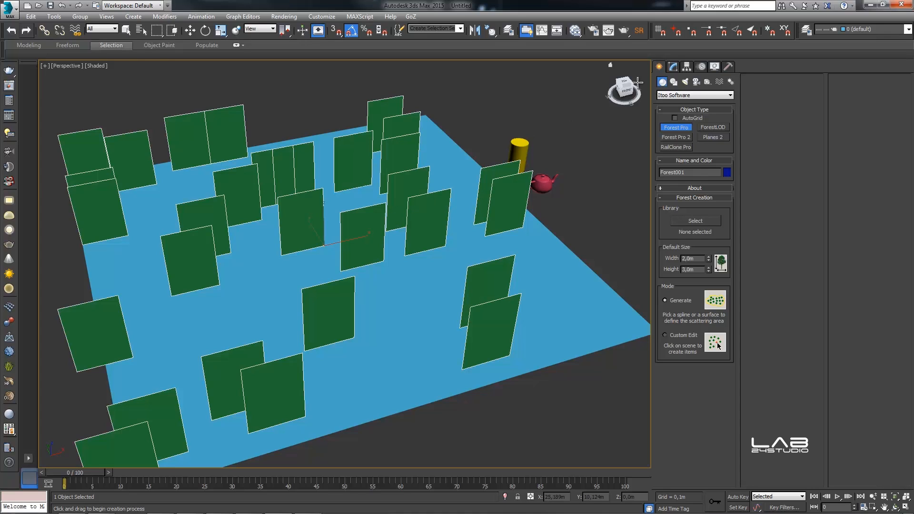
Open the new forest object's geometry settings and name its selection set F1
left_click(673, 67)
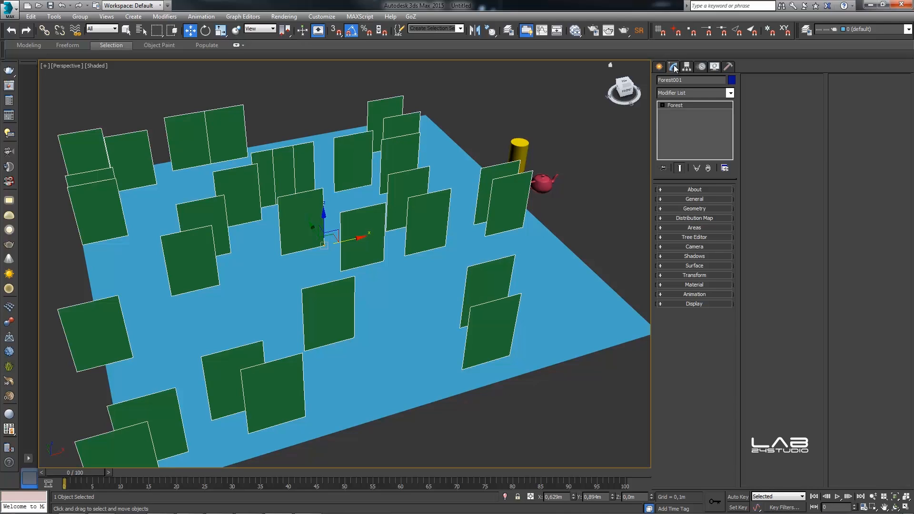
left_click(692, 210)
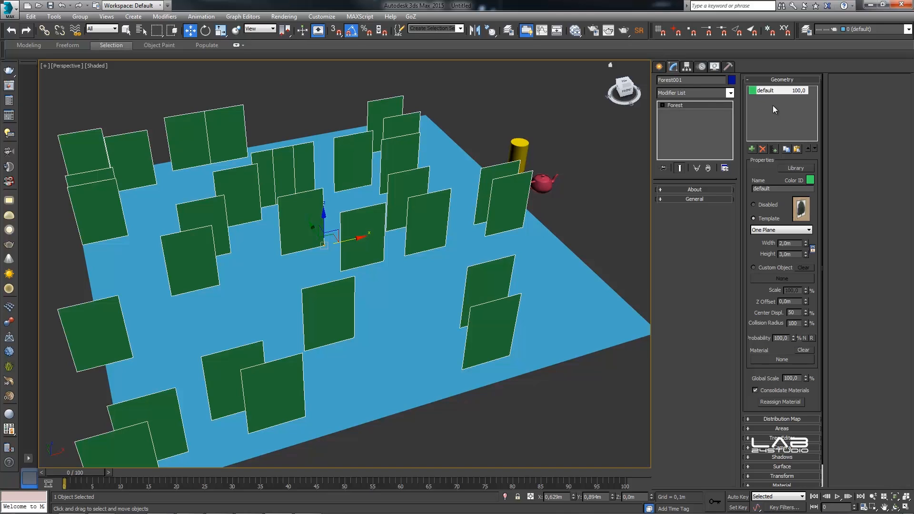
left_click(433, 28)
type("f1")
Browse the Forest Library and assign Red Oak from the 2D Trees category as the forest geometry
left_click(787, 167)
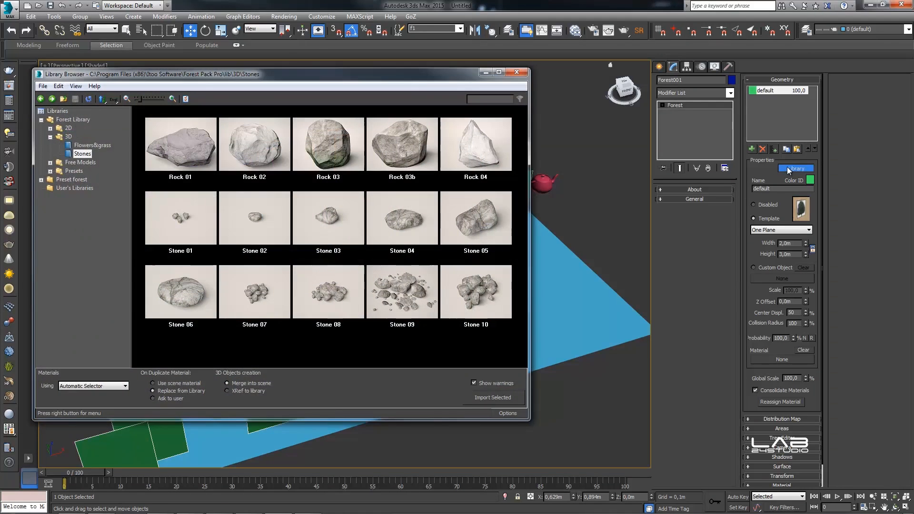
left_click(50, 137)
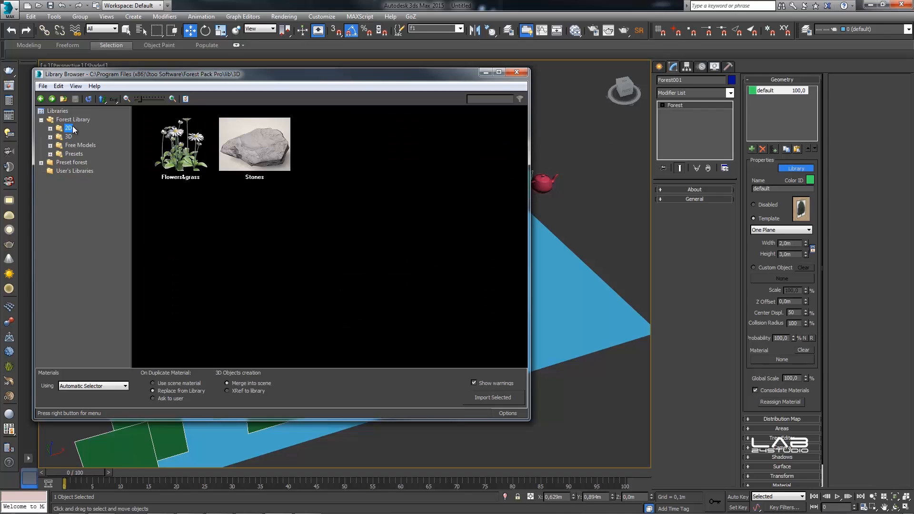
left_click(72, 129)
left_click(50, 128)
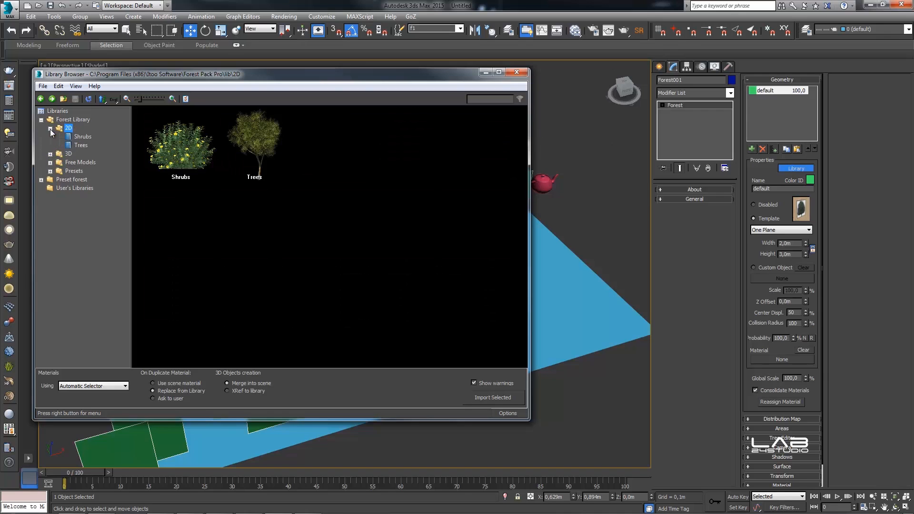
left_click(81, 145)
left_click(68, 154)
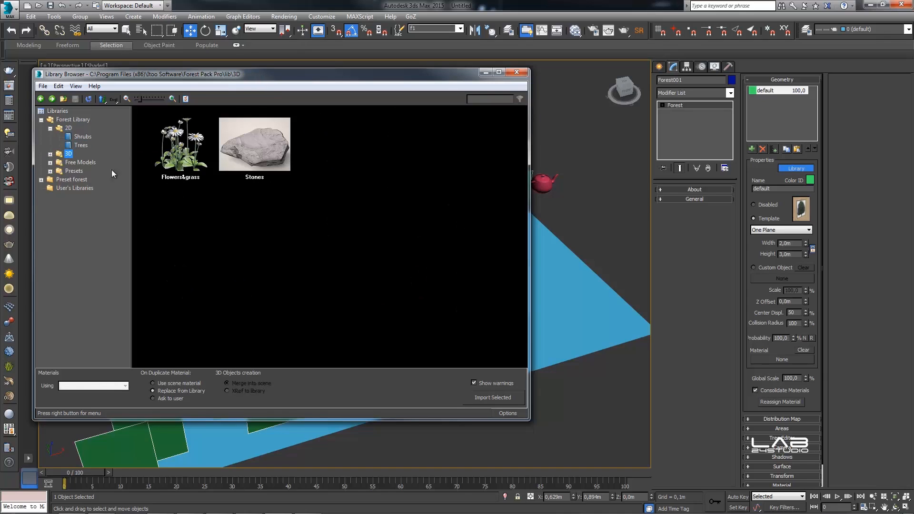
left_click(76, 171)
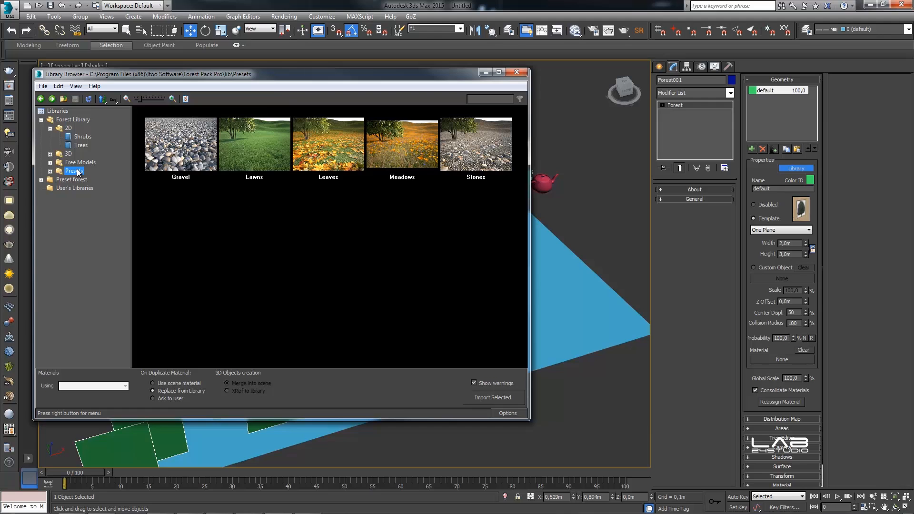
left_click(70, 128)
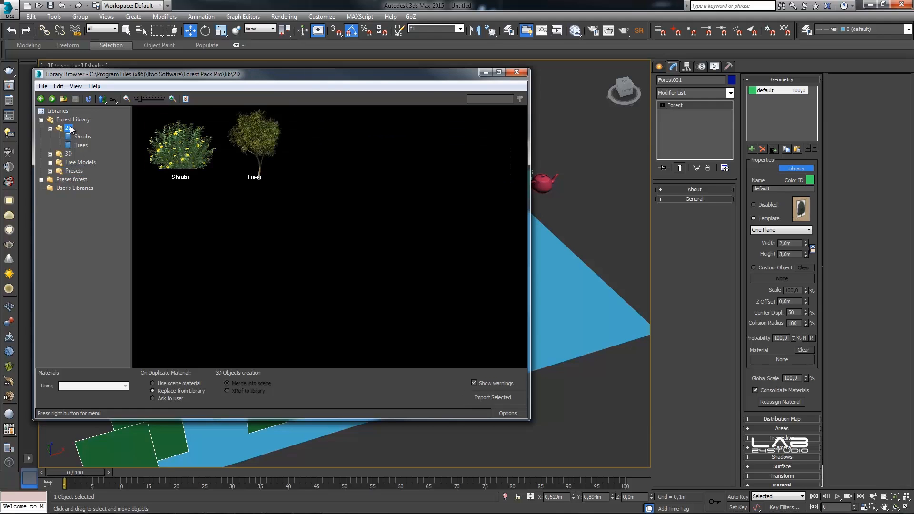
left_click(81, 146)
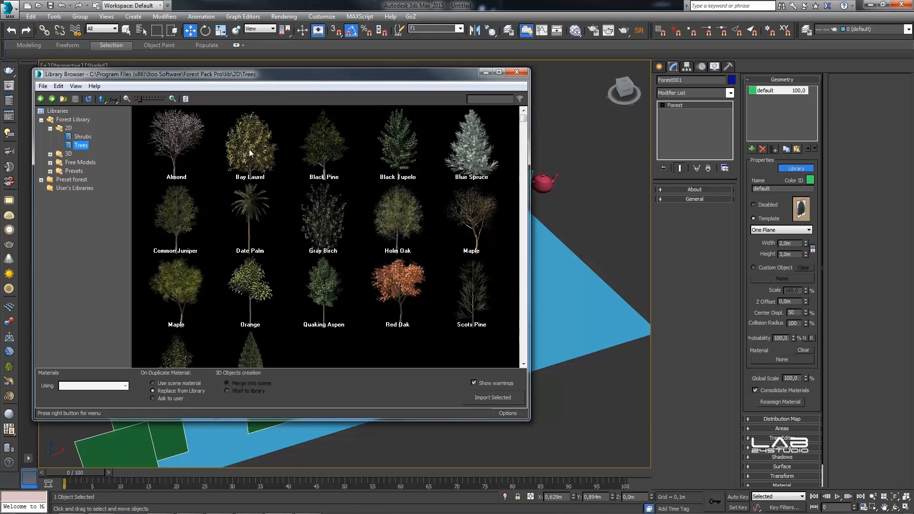
double_click(395, 280)
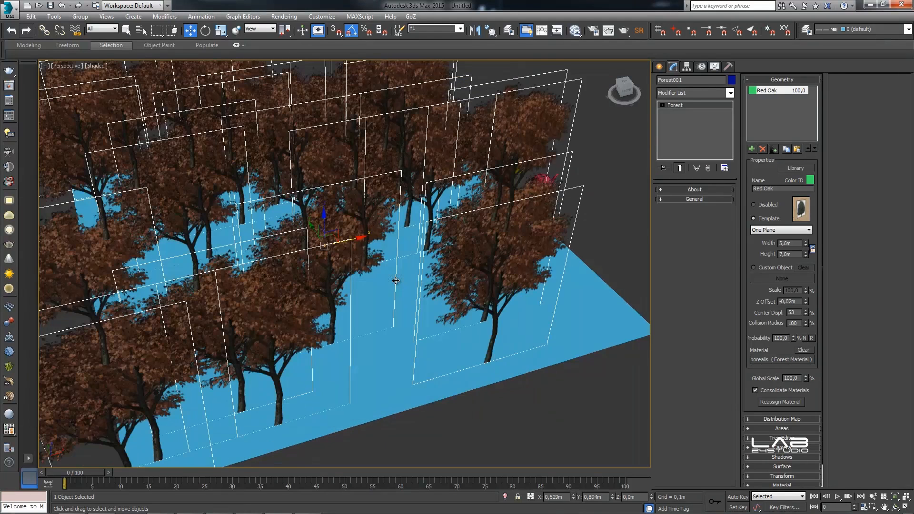
Try the Two Planes and Three Planes templates on the Red Oak trees, then return to One Plane
scroll(396, 281, "down", 5)
scroll(394, 279, "up", 3)
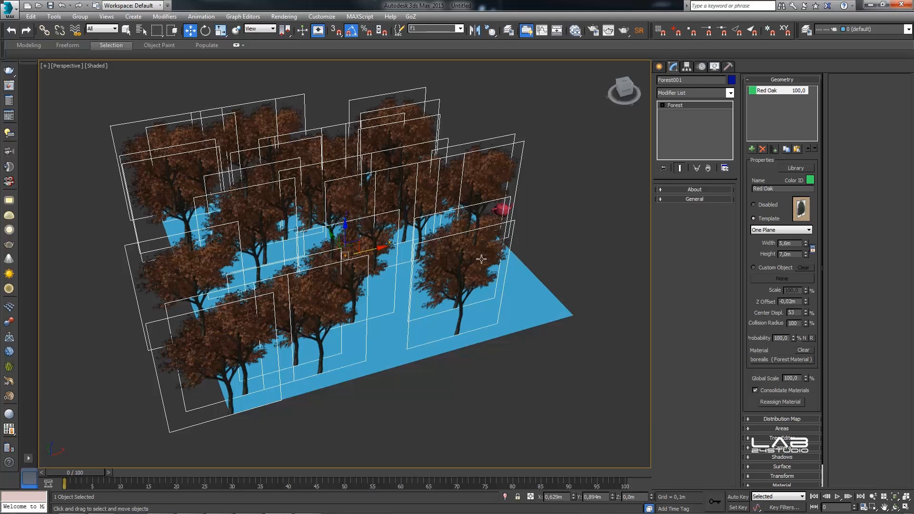
left_click(767, 231)
left_click(765, 244)
left_click(764, 231)
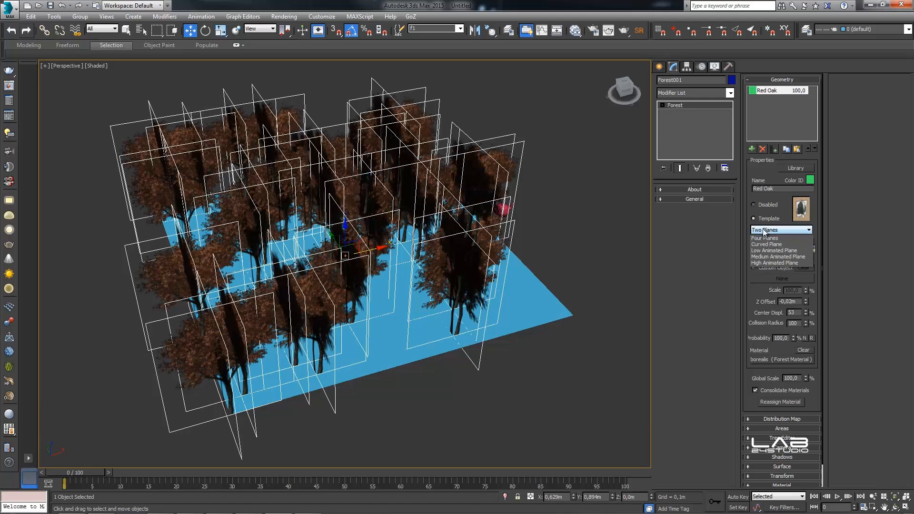
left_click(762, 245)
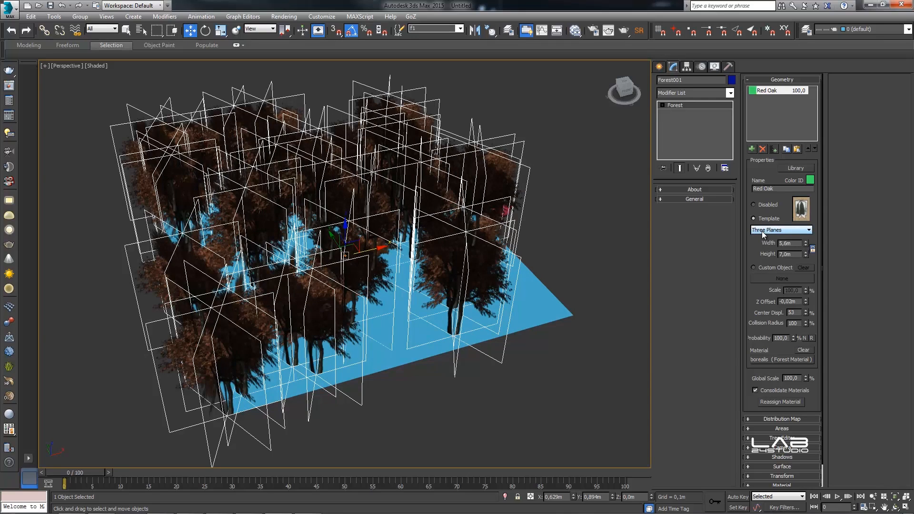
left_click(762, 230)
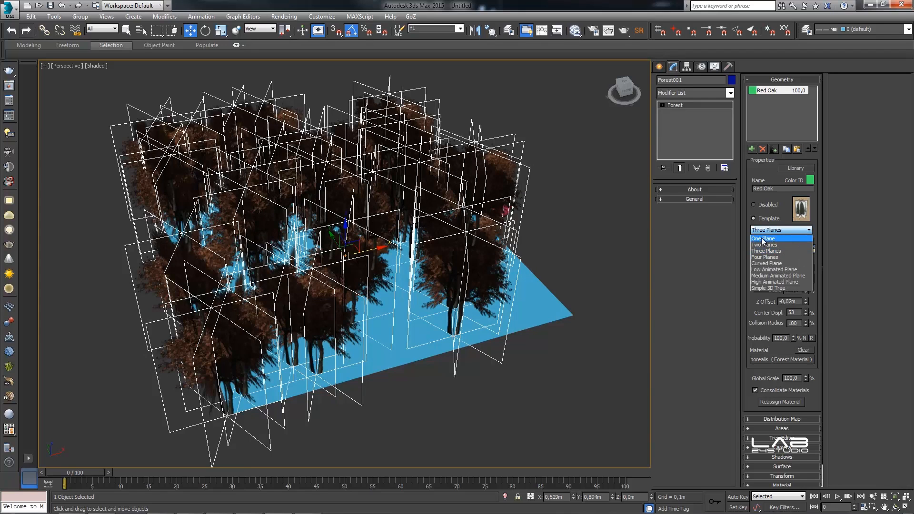
left_click(763, 239)
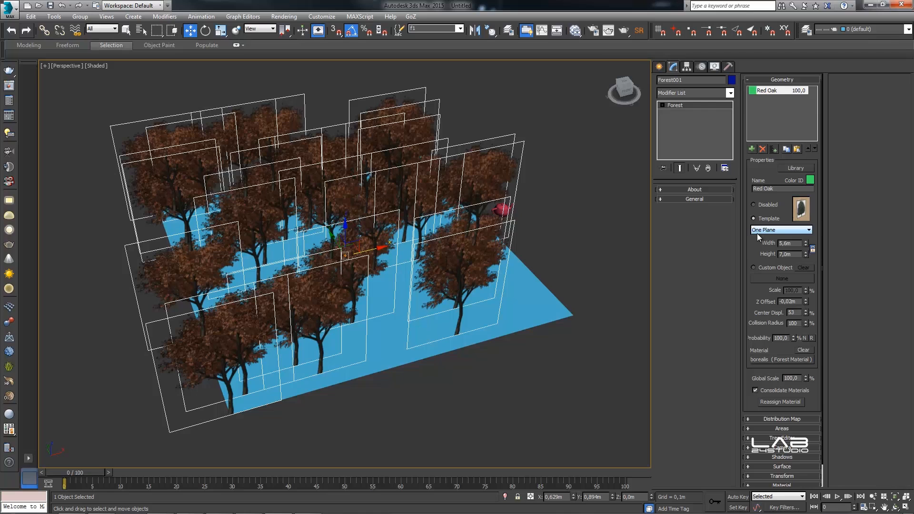
Inspect the full-size texture and opacity bitmaps used by the Red Oak material in the Slate Material Editor
key("m")
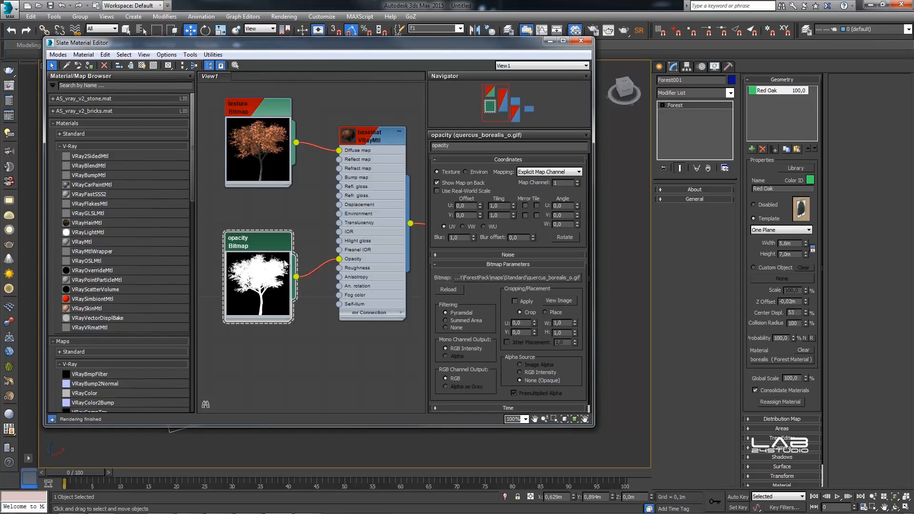
left_click(369, 144)
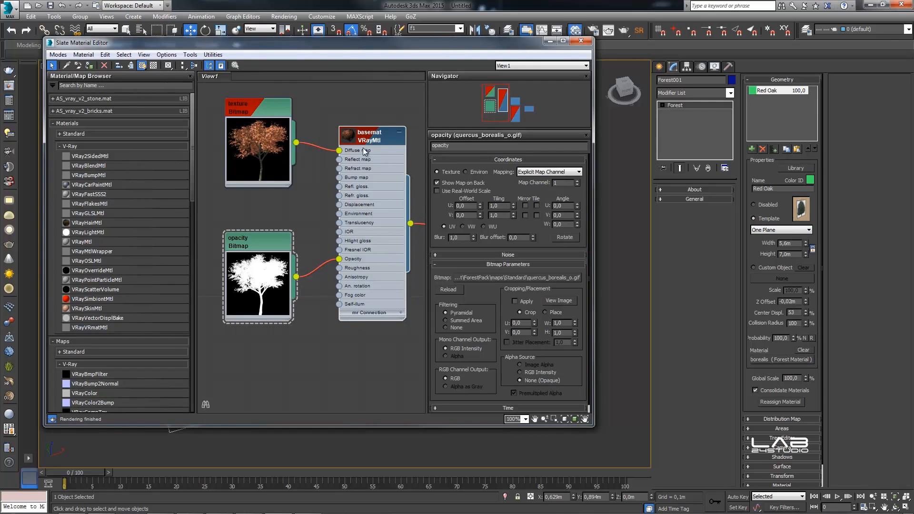
double_click(270, 114)
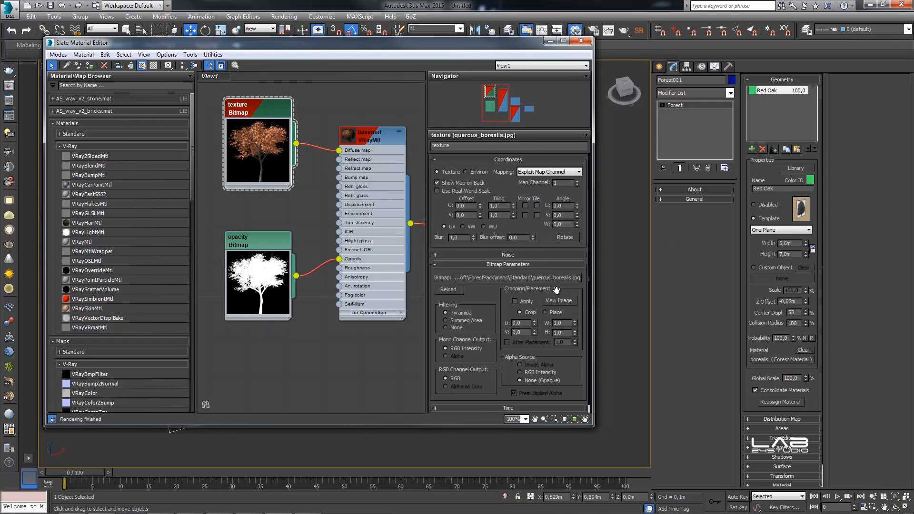
left_click(558, 299)
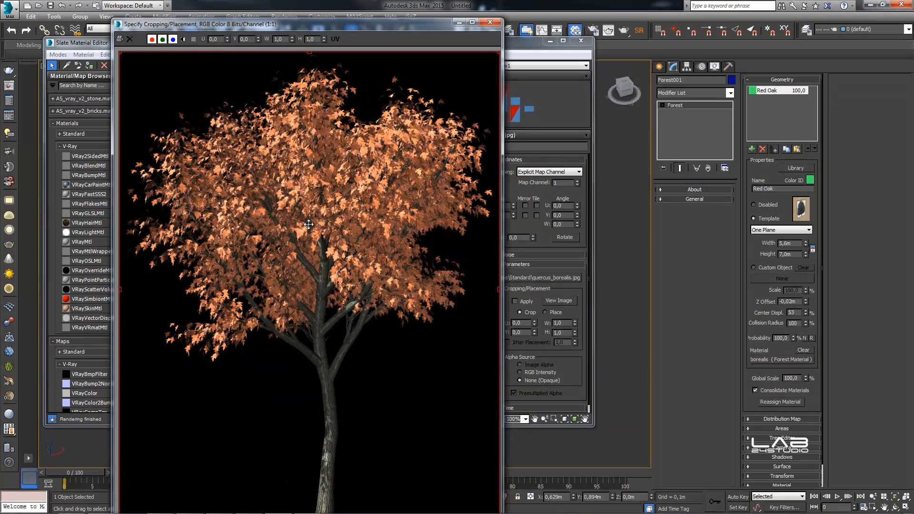
left_click(490, 22)
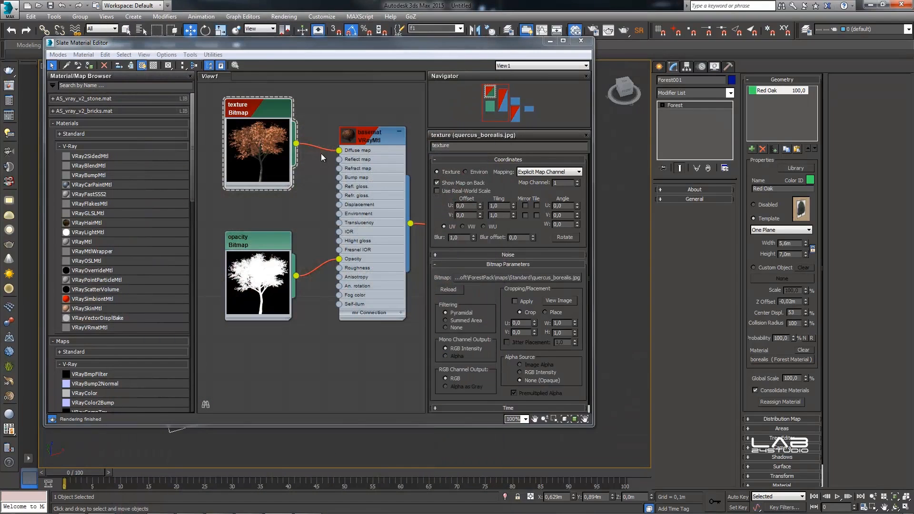
double_click(253, 239)
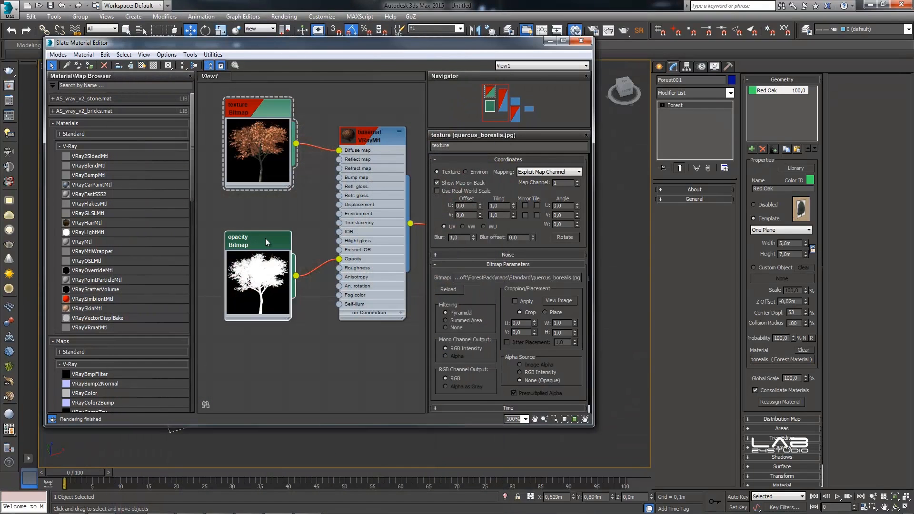
left_click(549, 300)
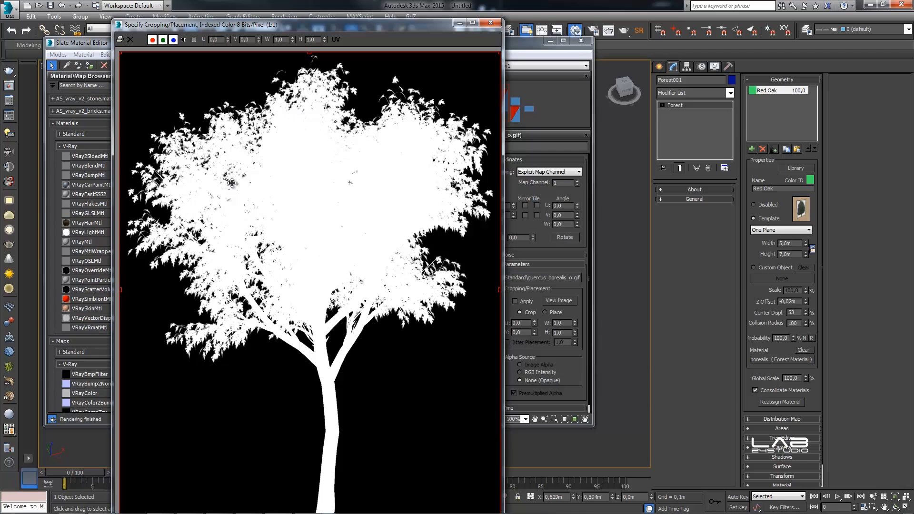
left_click(490, 23)
left_click(581, 41)
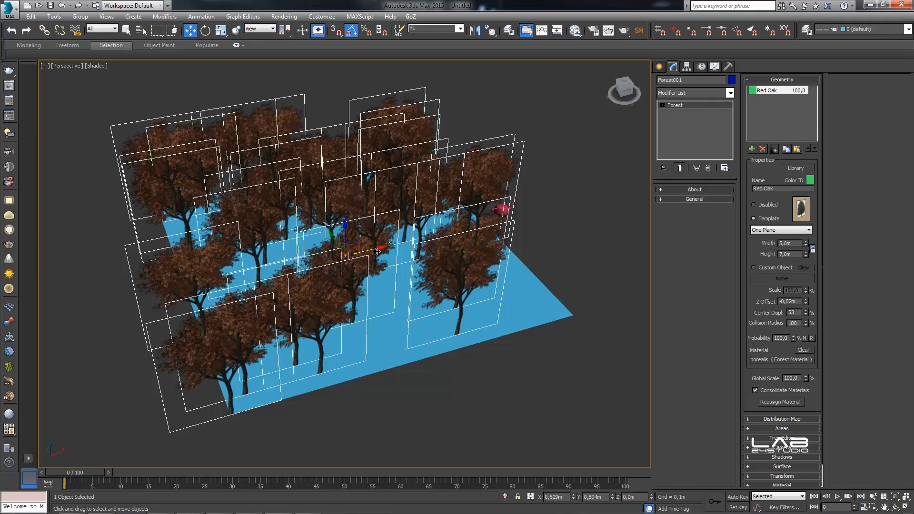
Replace the Red Oak with Daisy 01 from the 3D Flowers&grass library, declining the recommended Cloud Point and render-time animation options
left_click(787, 167)
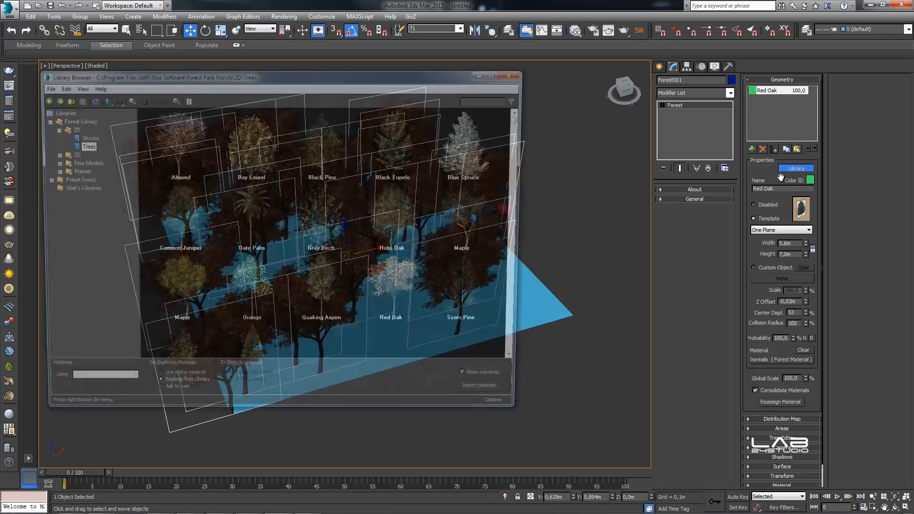
left_click(68, 154)
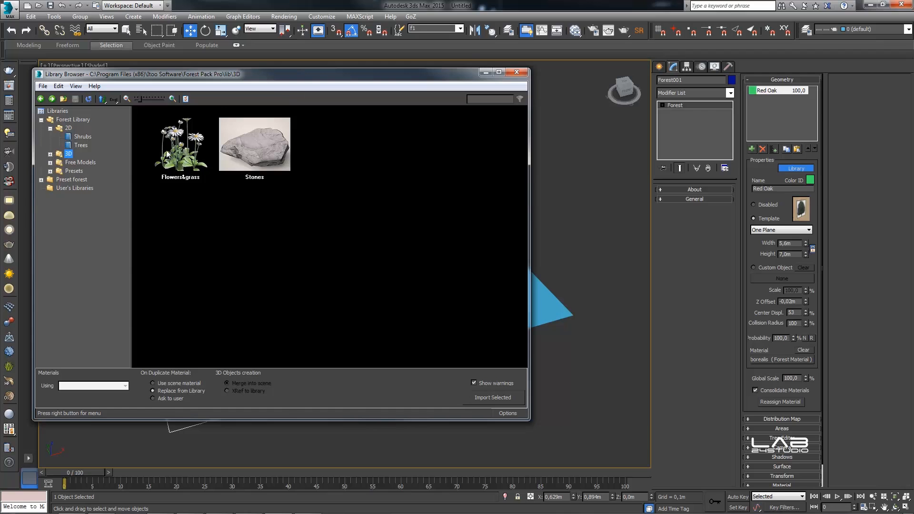
left_click(180, 163)
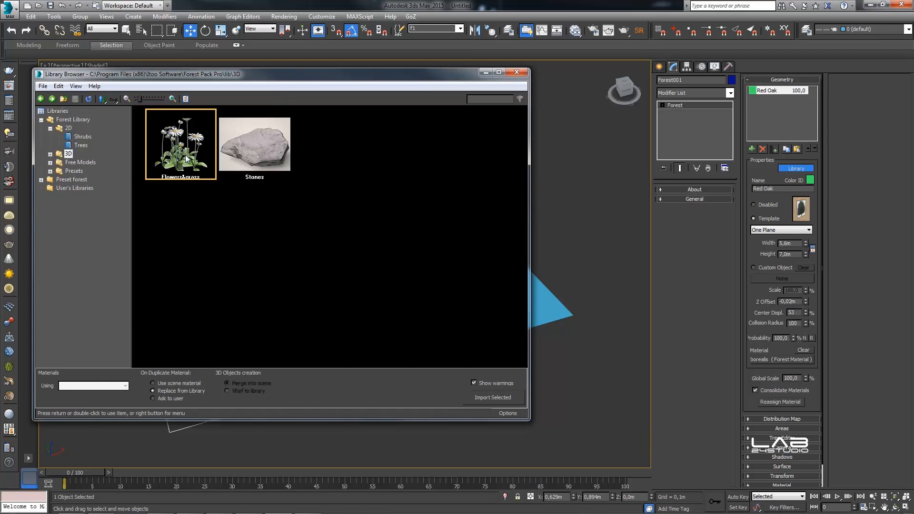
double_click(186, 157)
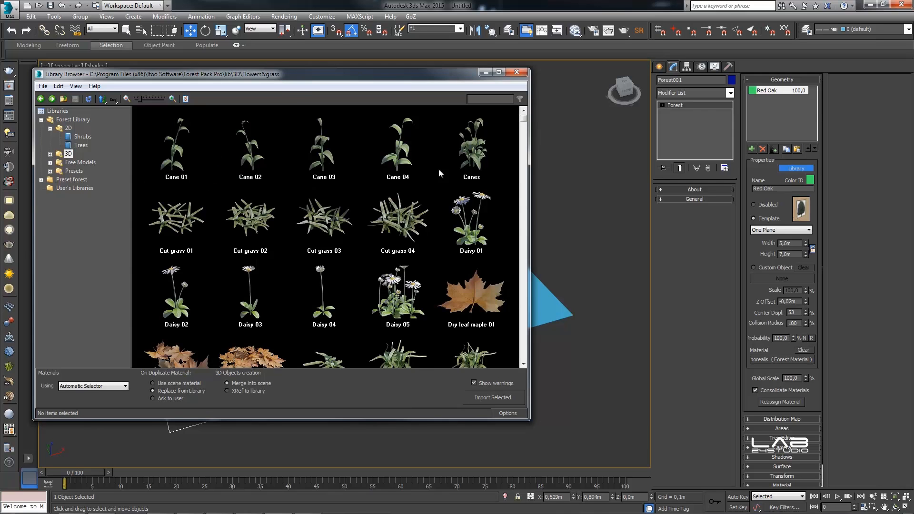
left_click(465, 225)
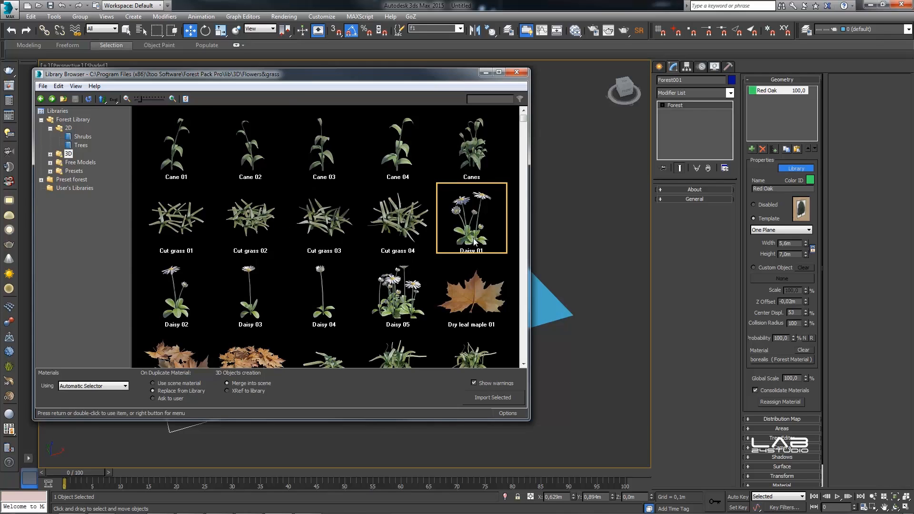
double_click(470, 238)
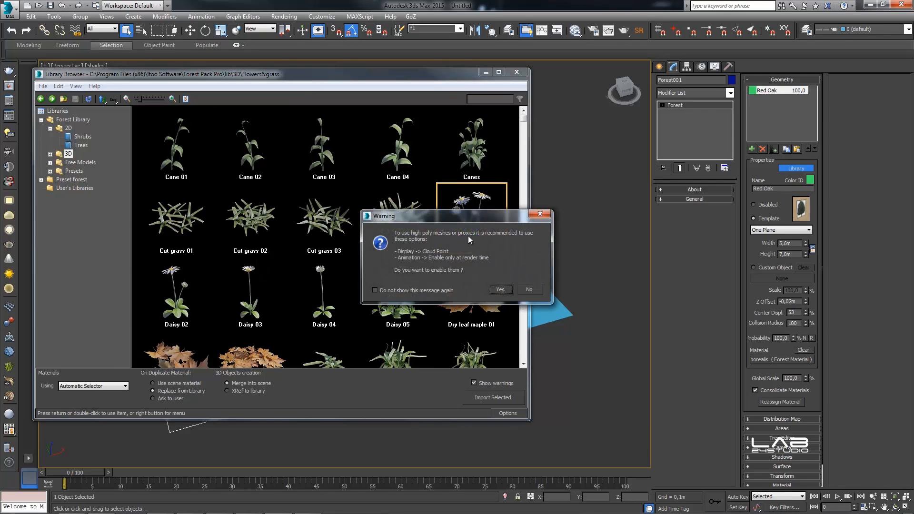
left_click_drag(449, 206, 440, 171)
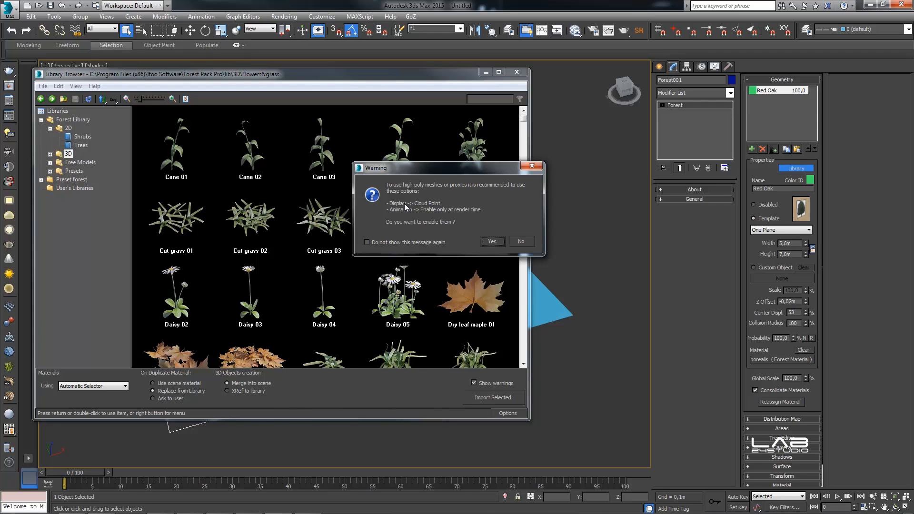
left_click(519, 242)
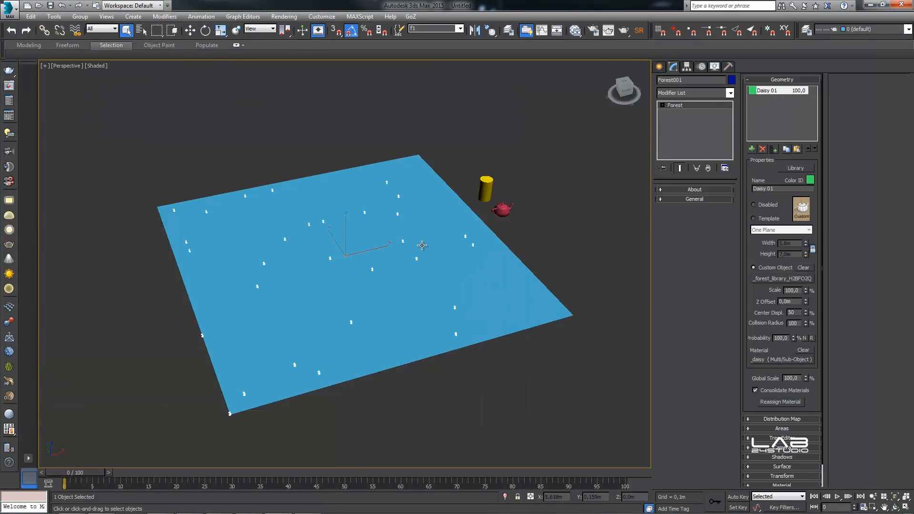
scroll(422, 246, "up", 4)
scroll(422, 245, "up", 3)
scroll(309, 226, "up", 3)
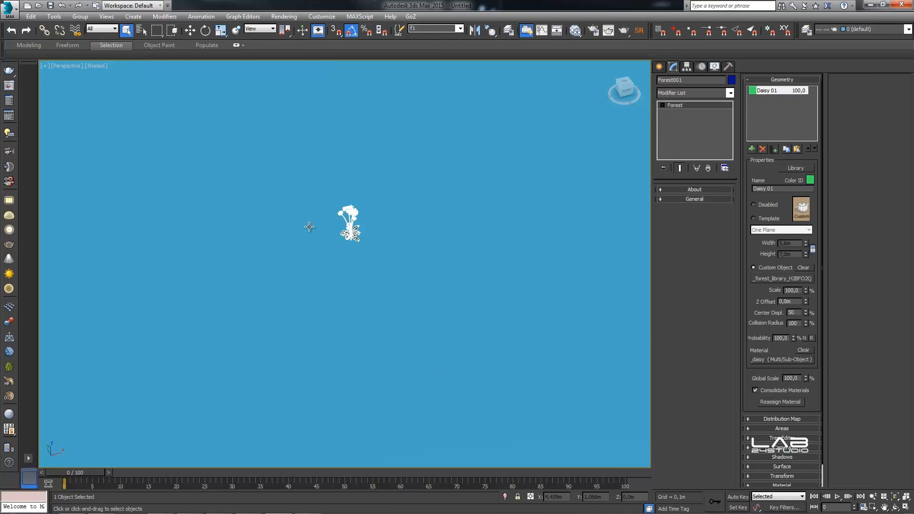
Replace the Daisy 01 custom object with the yellow cylinder from the scene as the scattered forest geometry
scroll(310, 227, "down", 6)
middle_click_drag(301, 230, 366, 212)
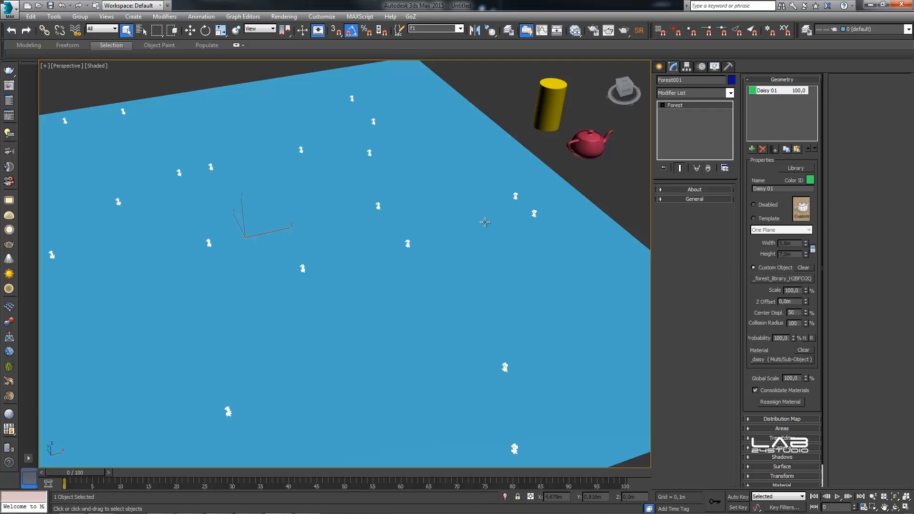
left_click(767, 279)
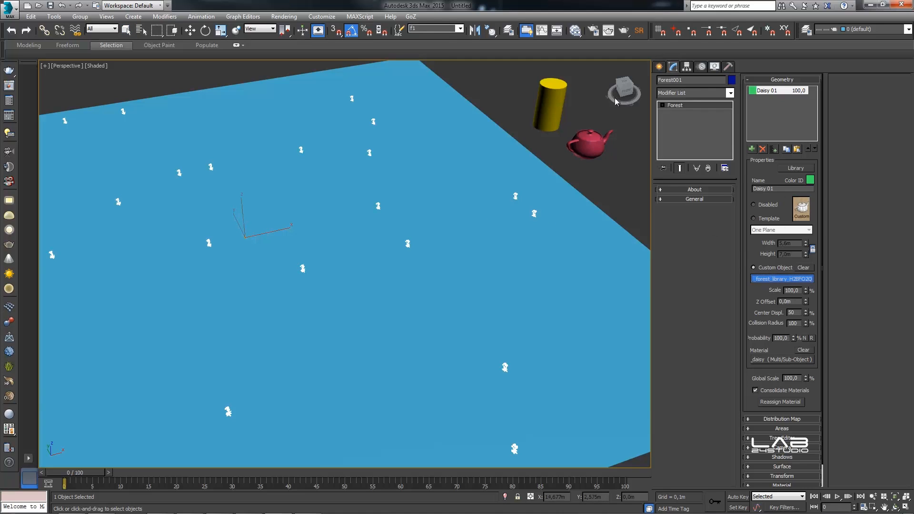
left_click(551, 108)
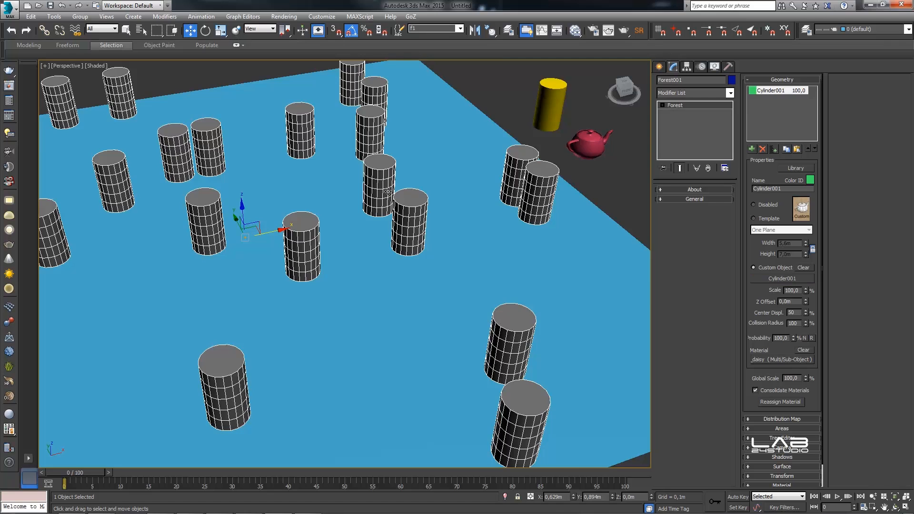
scroll(388, 191, "down", 4)
scroll(386, 191, "up", 2)
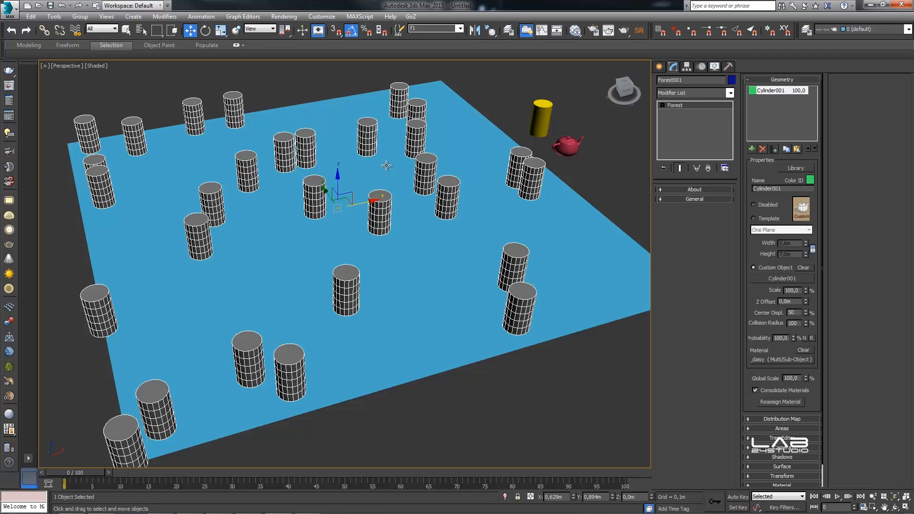
Add a second geometry item using the red teapot as its custom object, declining the recommended Cloud Point and render-time animation options
left_click(753, 150)
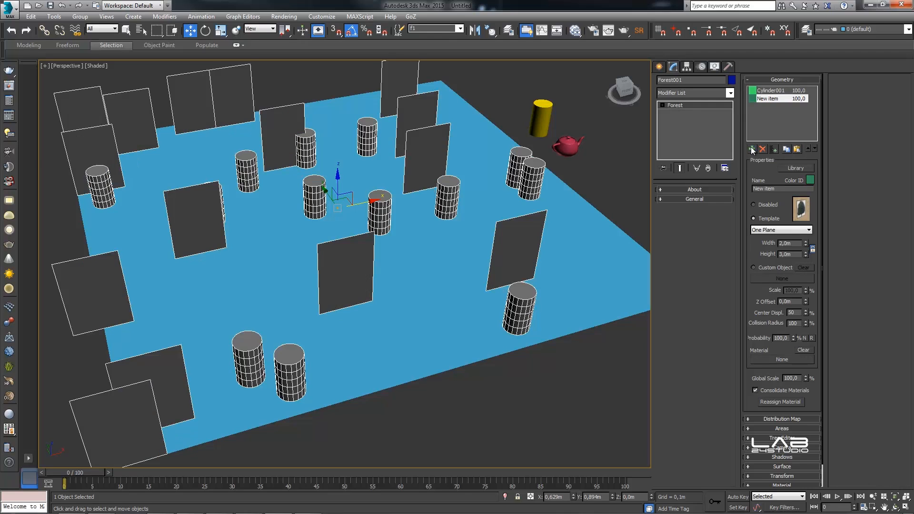
left_click(759, 267)
left_click(775, 278)
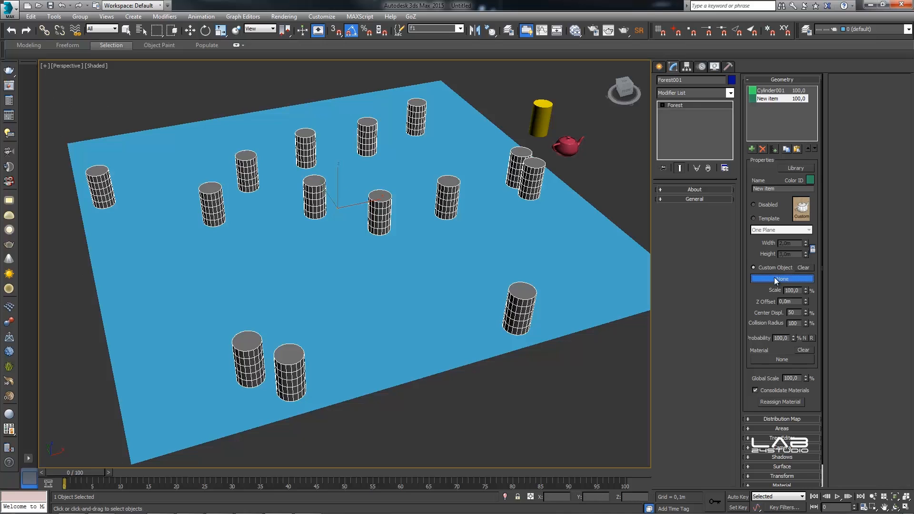
left_click(570, 145)
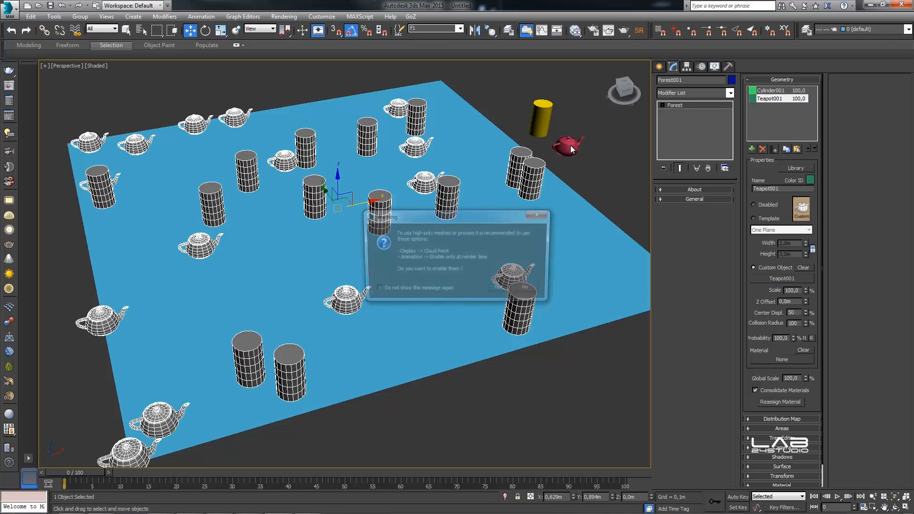
left_click_drag(453, 216, 463, 185)
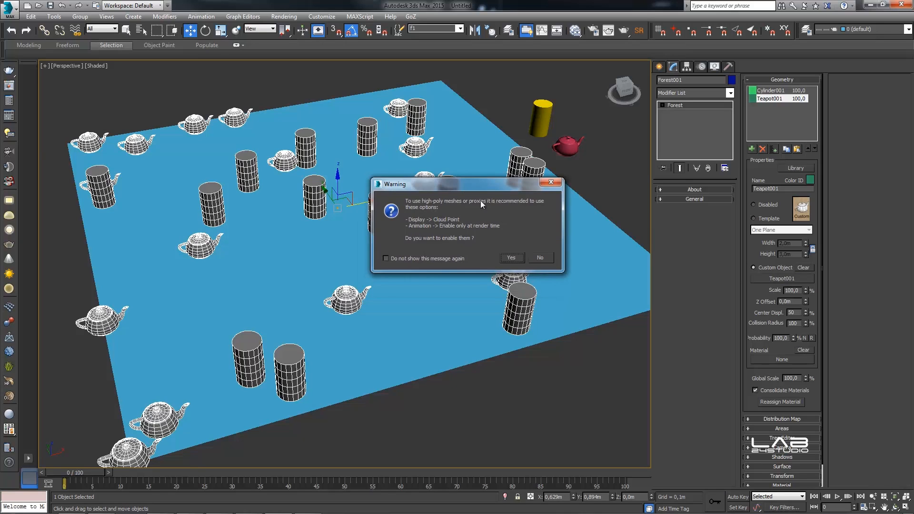
left_click(538, 257)
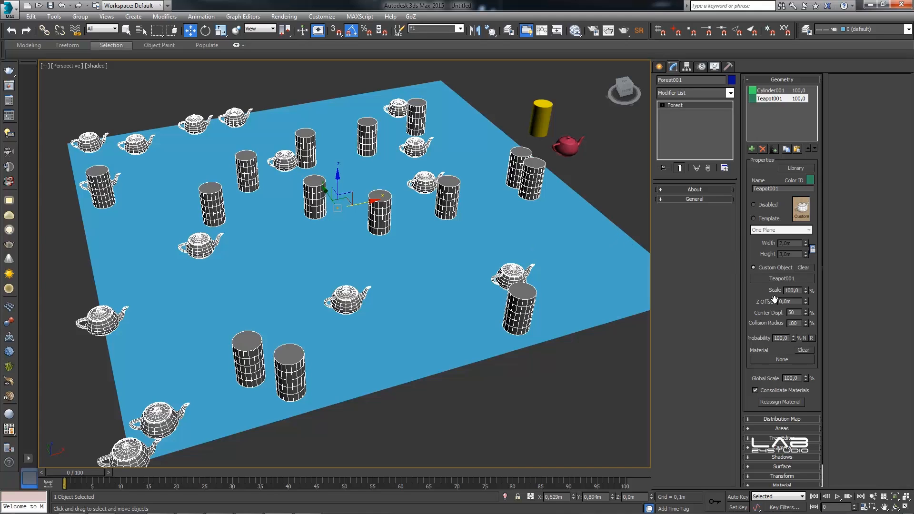
Scale the teapot item to 125% and the cylinder item to 88%, and reduce the forest's Global Scale to 94%
left_click_drag(805, 289, 804, 283)
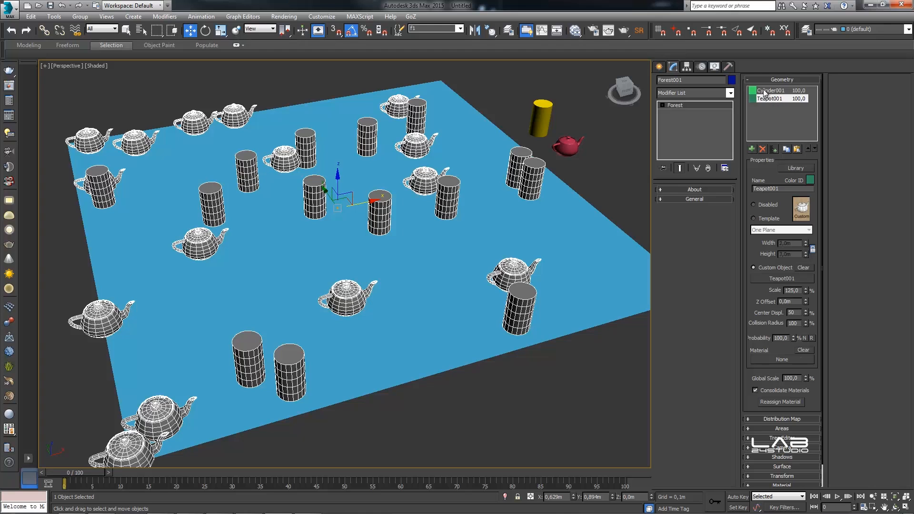
left_click(767, 91)
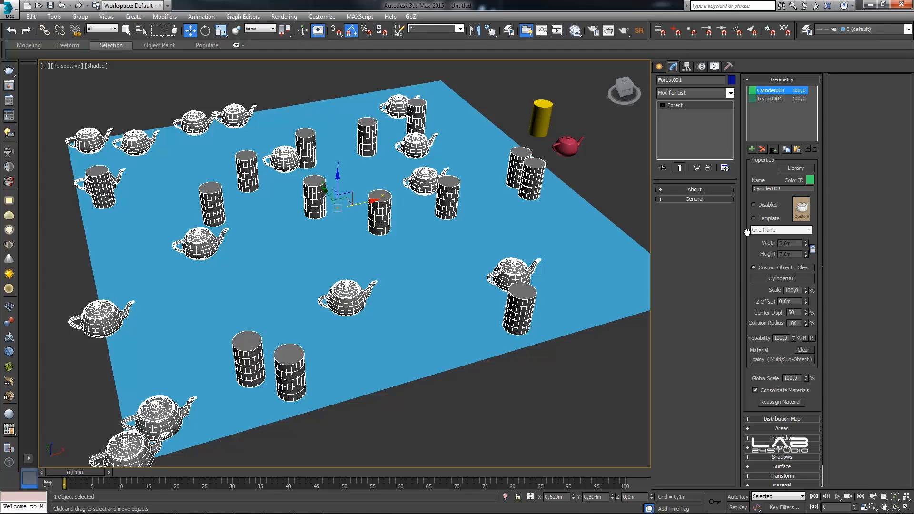
mouse_move(805, 292)
left_mouse_down()
mouse_move(806, 305)
mouse_move(807, 296)
left_mouse_up()
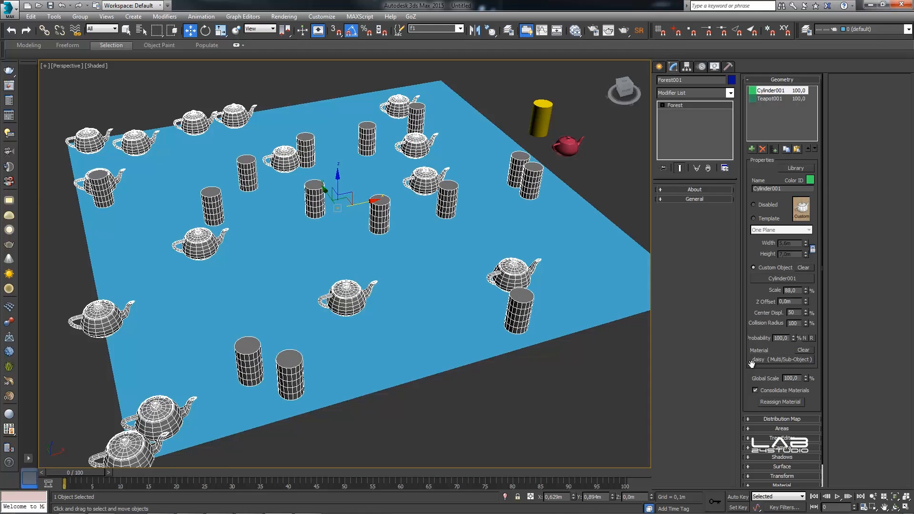
mouse_move(807, 379)
left_mouse_down()
mouse_move(802, 358)
mouse_move(803, 379)
left_mouse_up()
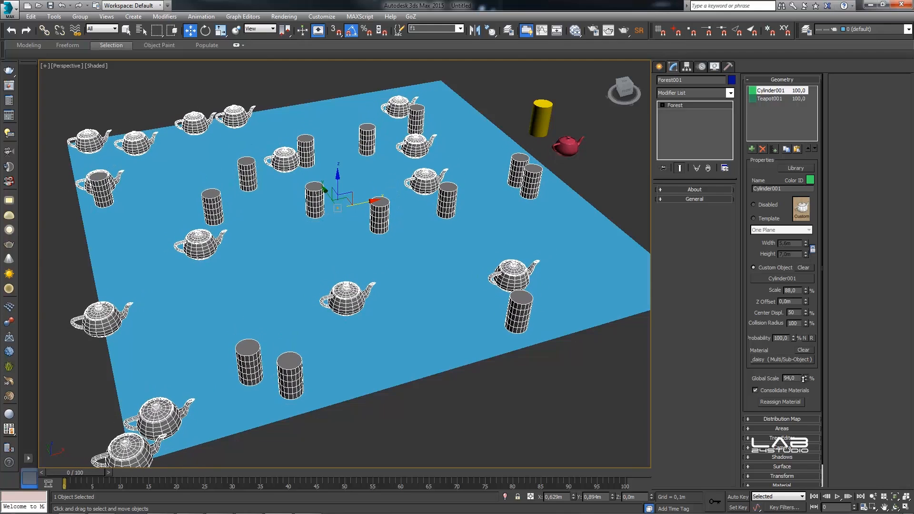
Try a Z Offset of 2 m on the cylinder item, then reset the offset to zero
double_click(782, 301)
type("2")
key("Tab")
mouse_move(471, 252)
middle_mouse_down("alt")
mouse_move(462, 234)
mouse_move(475, 246)
middle_mouse_up("alt")
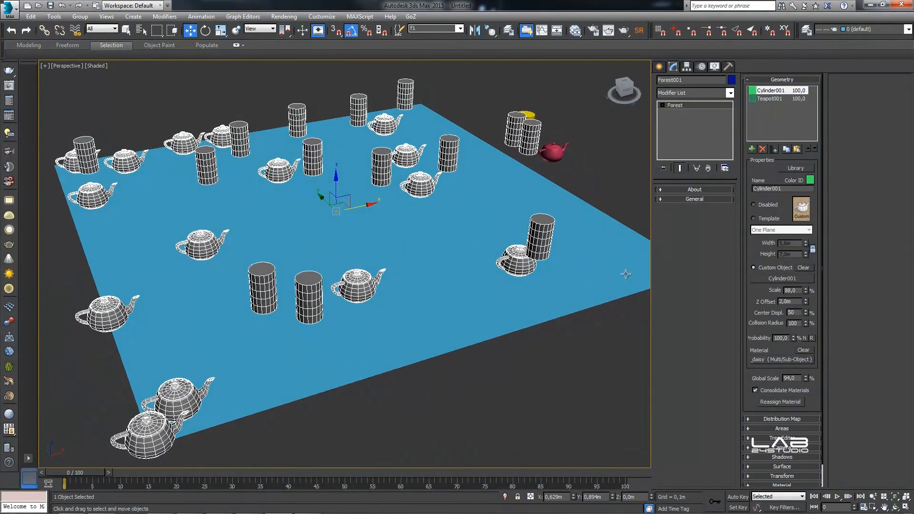
right_click(806, 302)
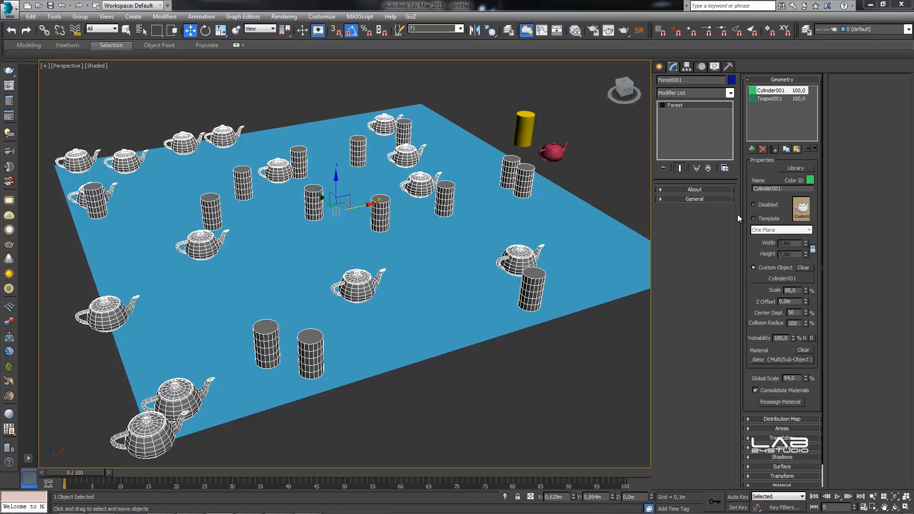
Try the Adaptative viewport display and the Box, Pyramid and Plane proxies, enable Use Color ID and return to Box proxies
left_click(765, 81)
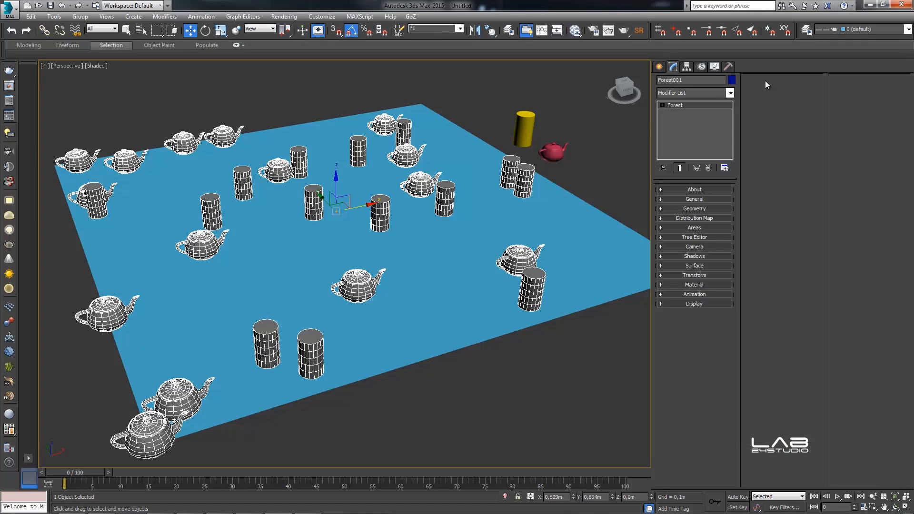
left_click(698, 304)
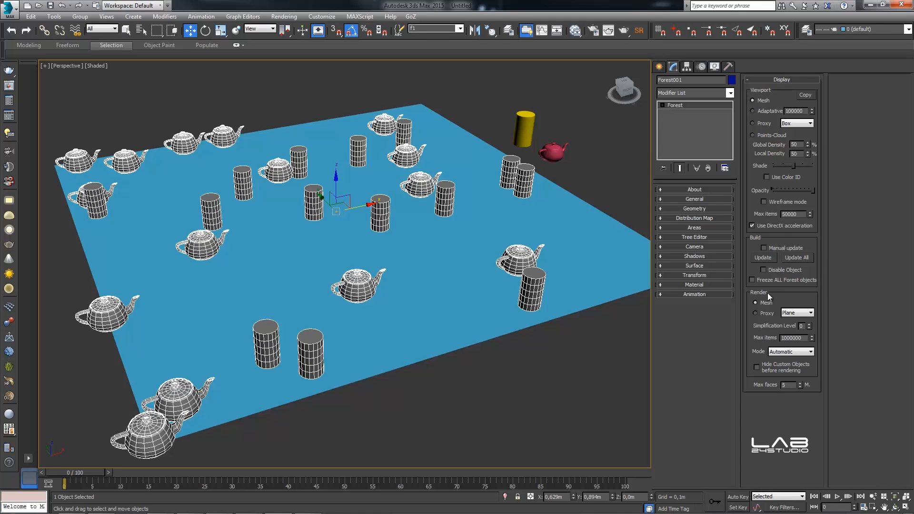
left_click(763, 111)
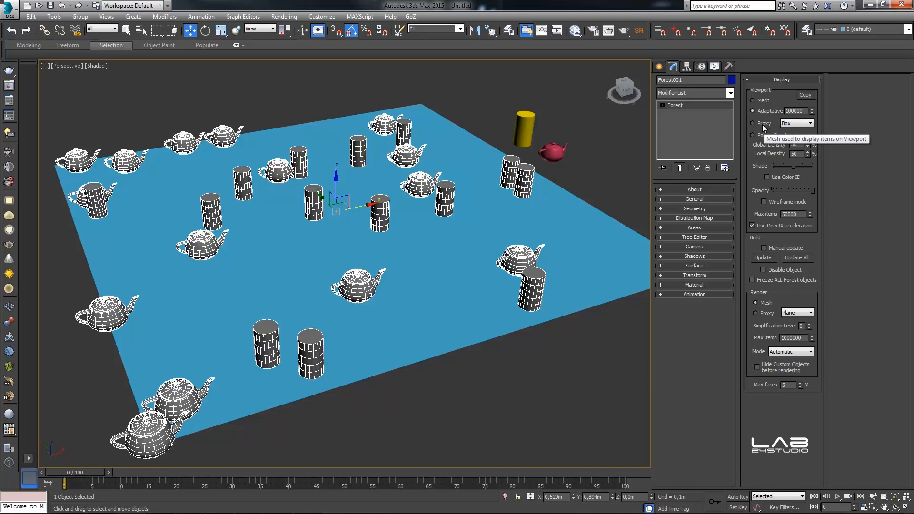
left_click(752, 123)
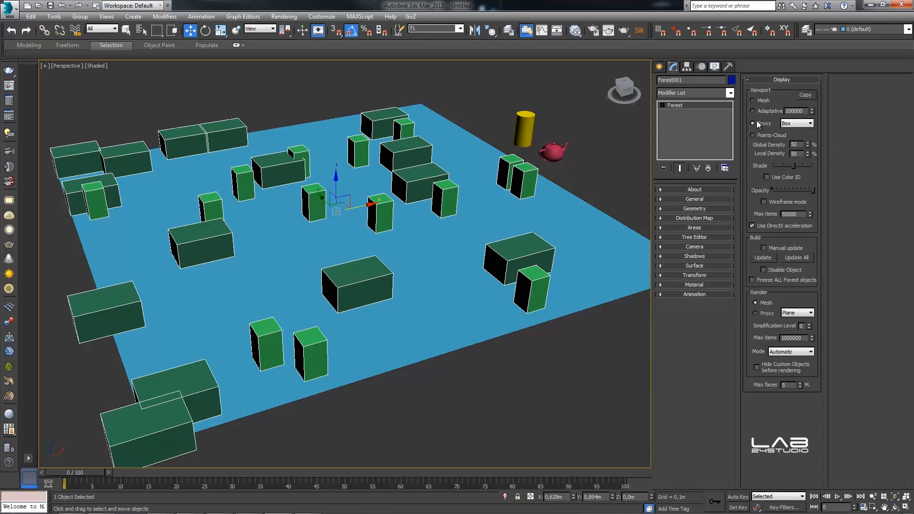
left_click(794, 123)
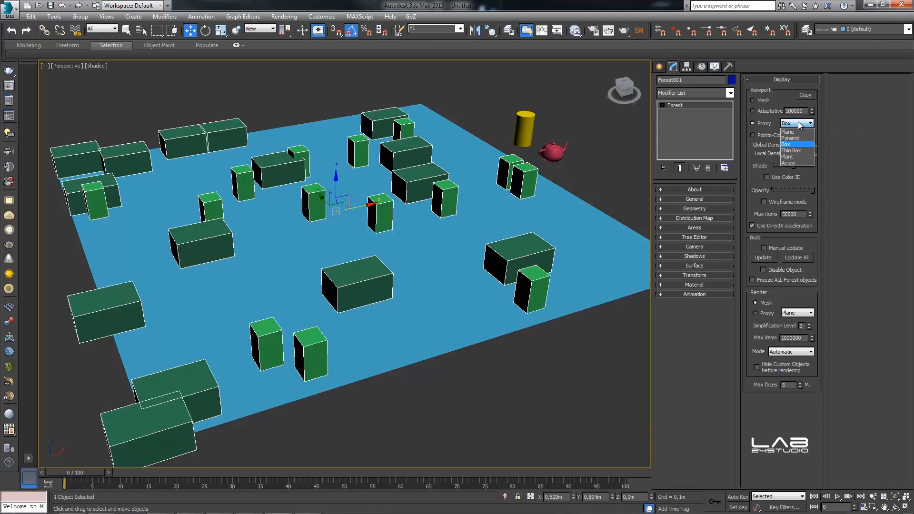
left_click(801, 140)
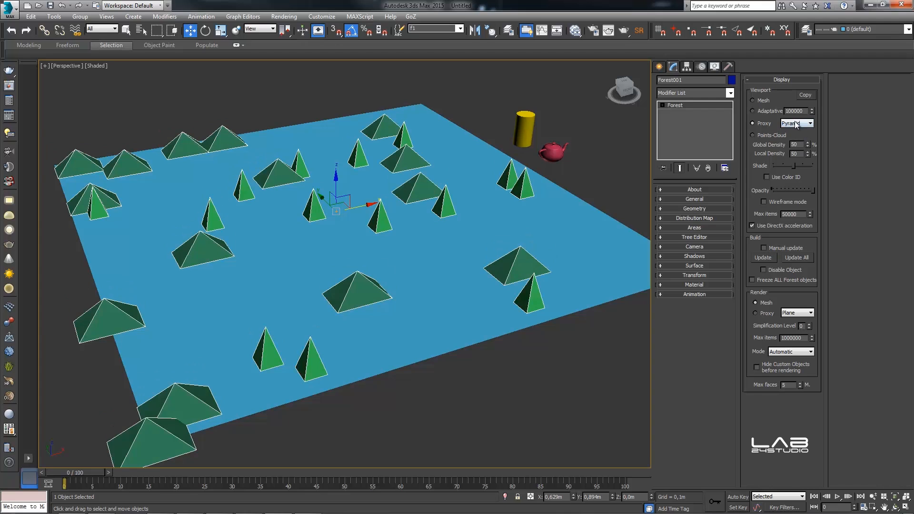
left_click(795, 124)
left_click(796, 133)
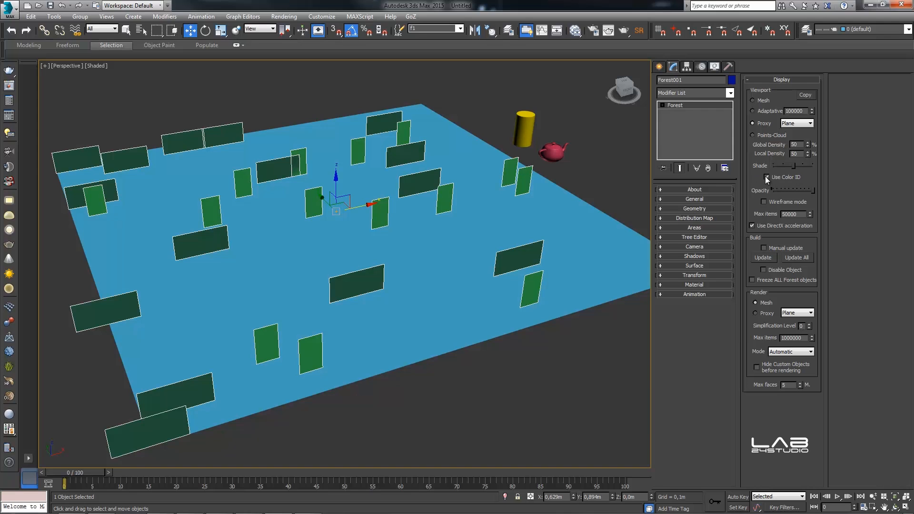
left_click(797, 124)
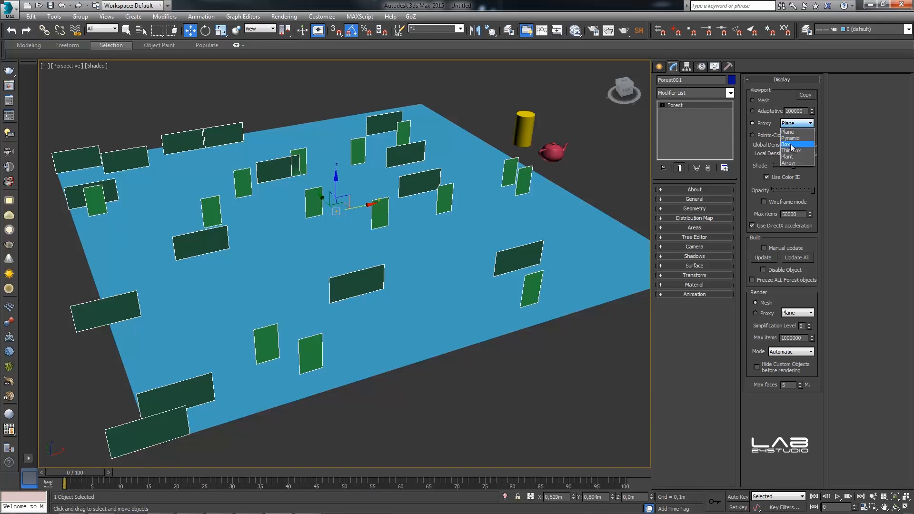
left_click(790, 136)
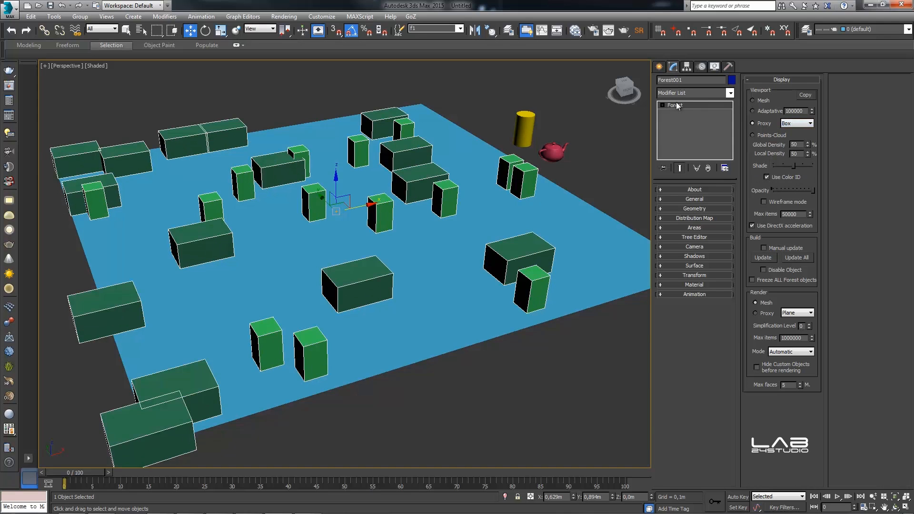
Change the cylinder item's Color ID to red in the forest geometry settings
left_click(702, 209)
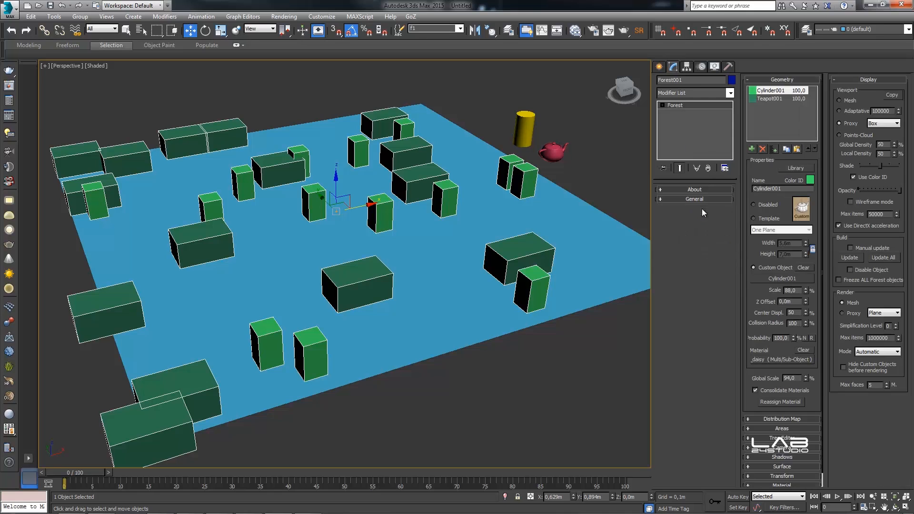
left_click(810, 179)
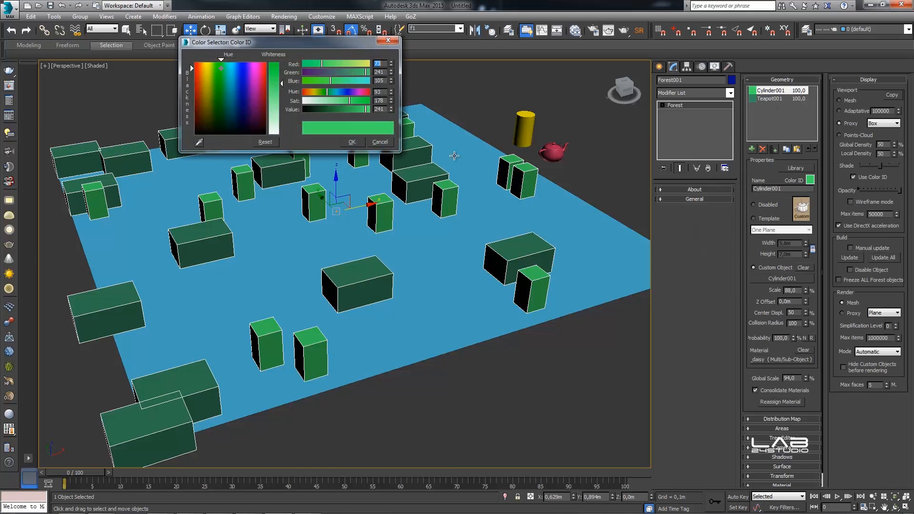
left_click(266, 62)
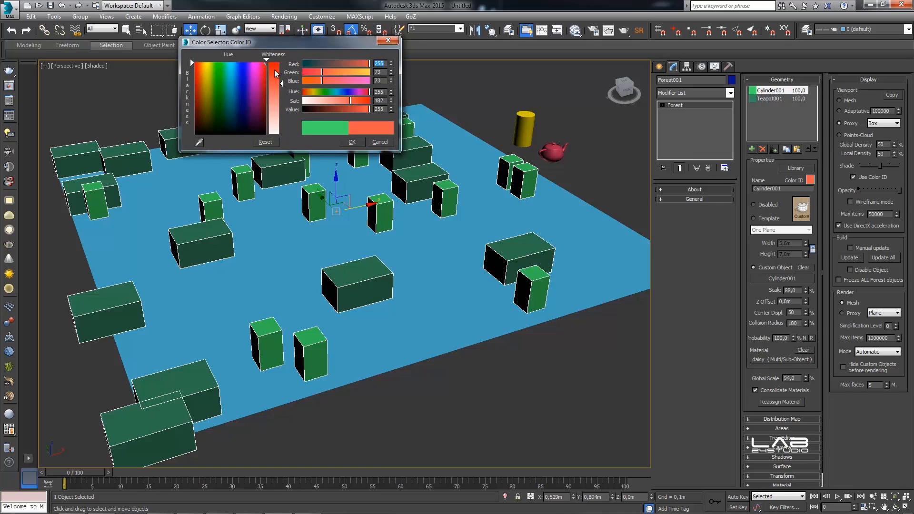
left_click(352, 142)
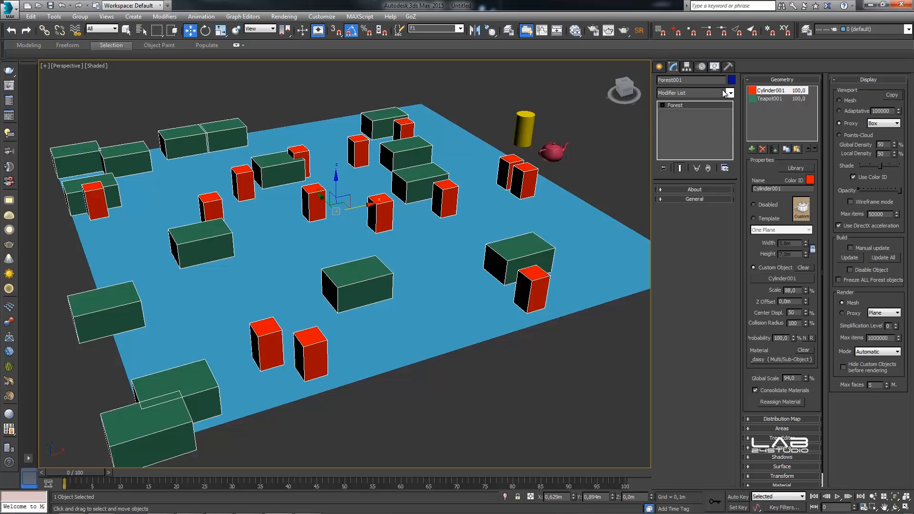
Try the Points-Cloud viewport display for the forest, then switch the viewport display to Mesh
left_click(795, 79)
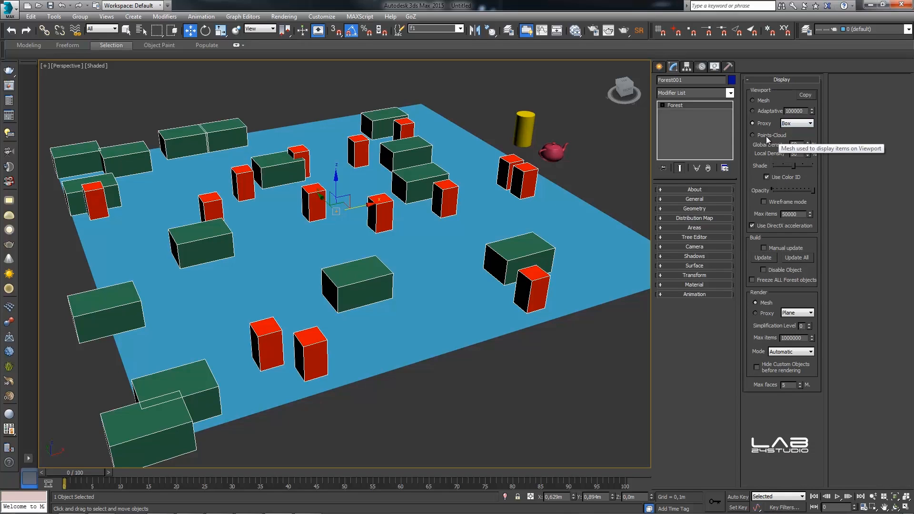
left_click(753, 135)
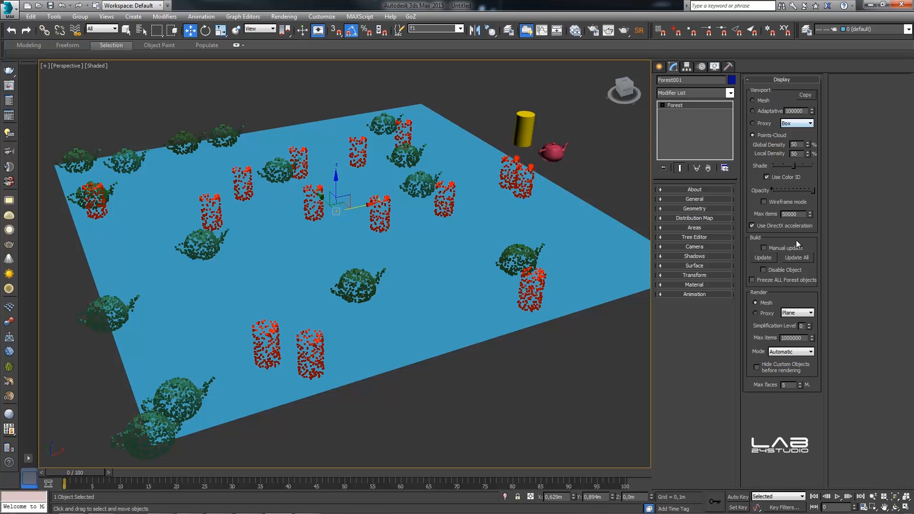
left_click(761, 103)
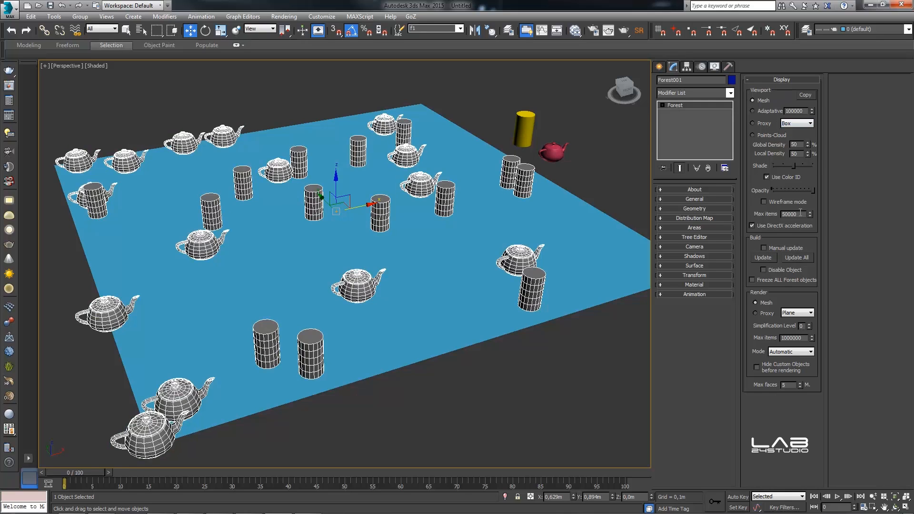
Try the proxy mode with a Box shape for the forest's render display, then return rendering to Mesh
left_click(771, 315)
left_click(787, 317)
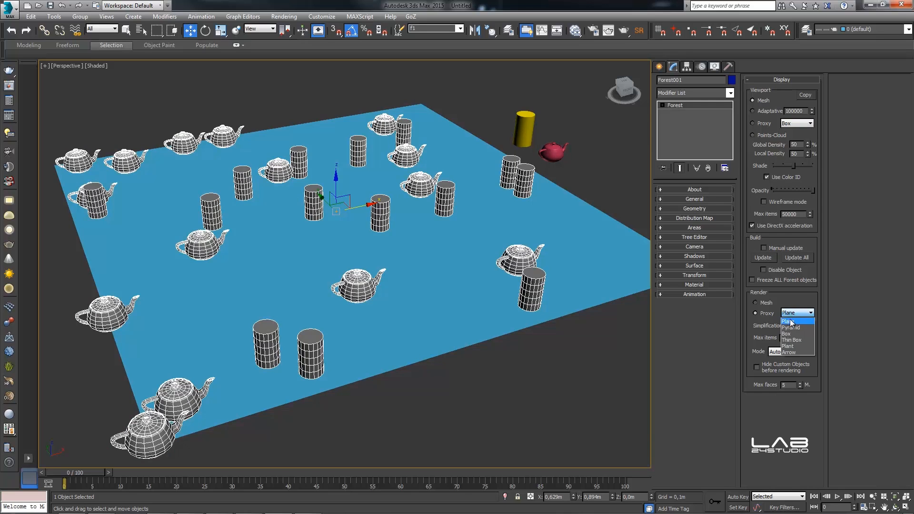
left_click(789, 334)
left_click(793, 314)
left_click(790, 327)
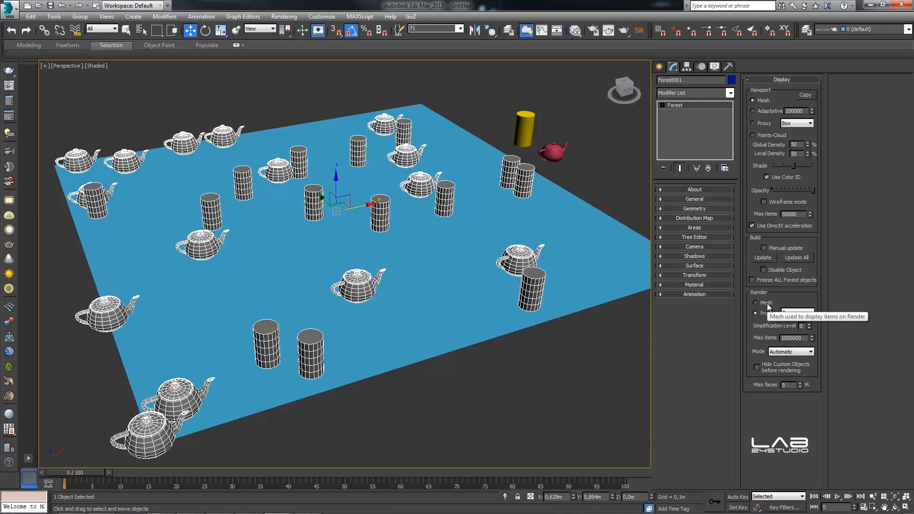
left_click(766, 304)
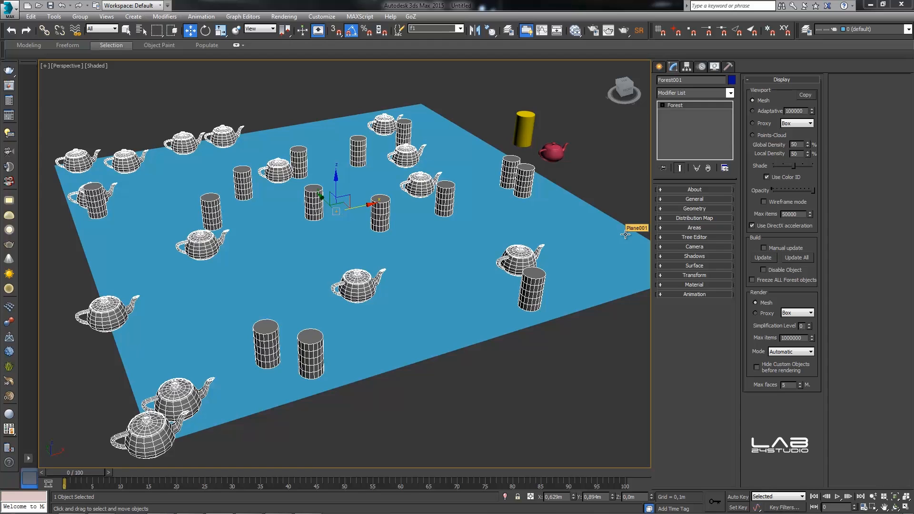
left_click(779, 80)
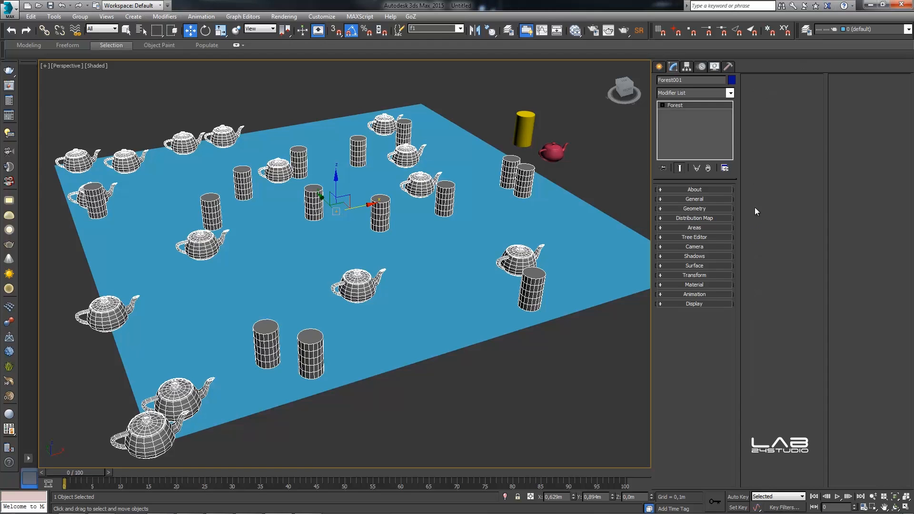
Try the Full and Dense images for the forest's distribution map, then return the distribution to Spread 1
left_click(691, 218)
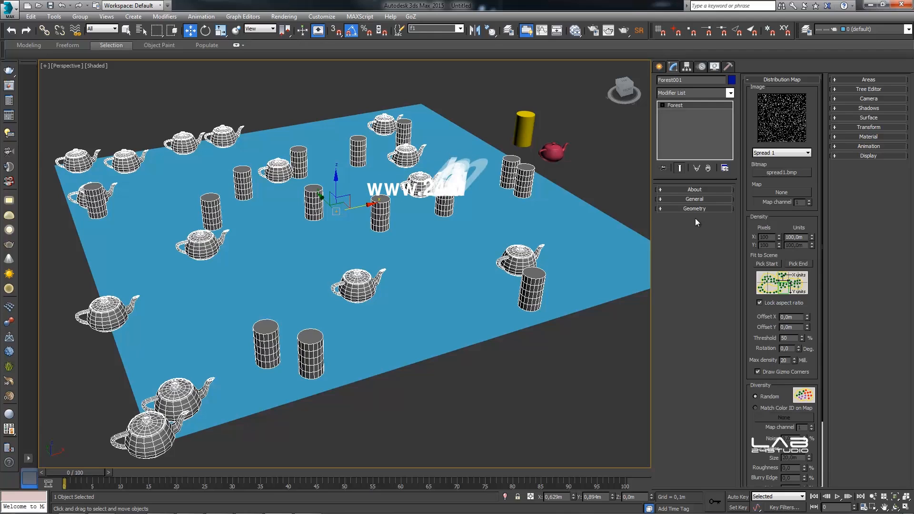
left_click(779, 154)
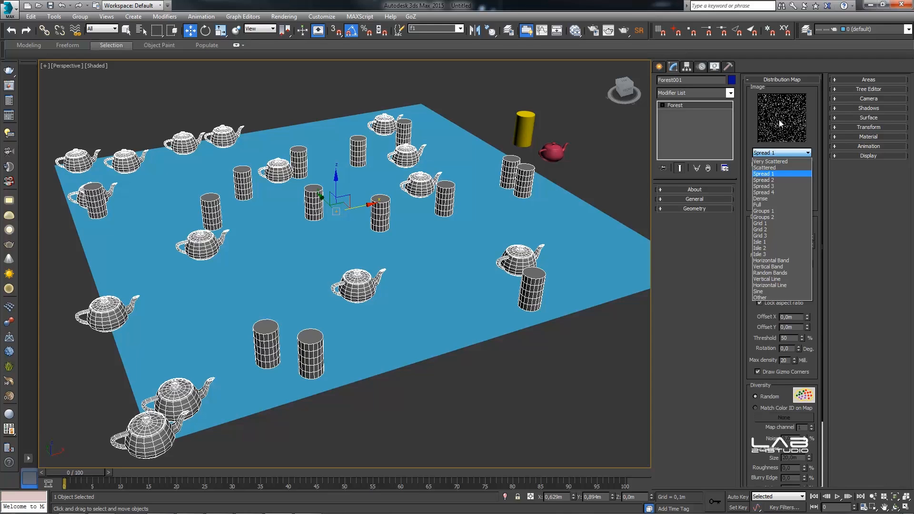
left_click(747, 122)
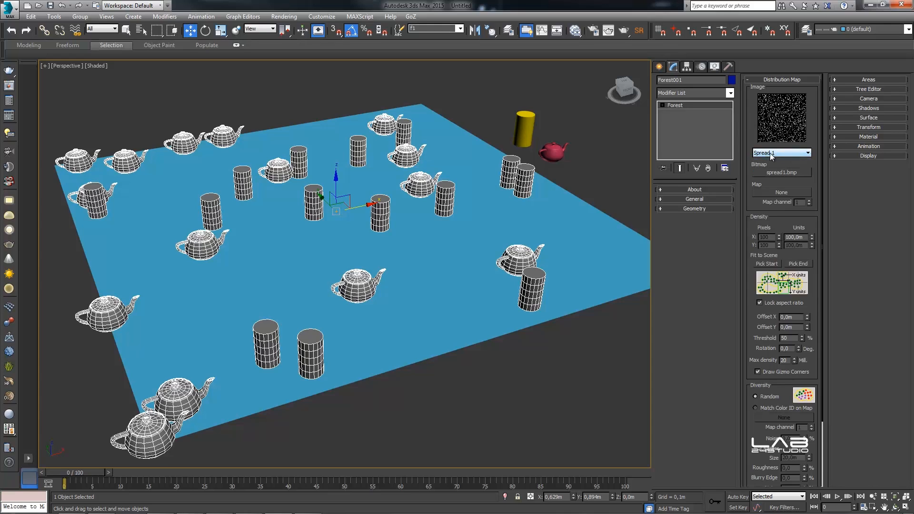
left_click(769, 153)
left_click(771, 205)
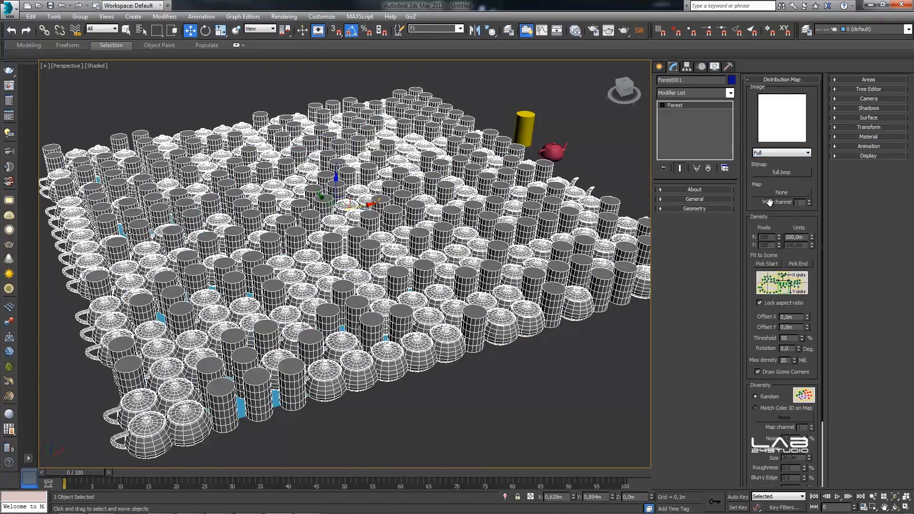
mouse_move(504, 238)
middle_mouse_down("alt")
mouse_move(497, 261)
mouse_move(502, 249)
middle_mouse_up("alt")
scroll(502, 250, "down", 1)
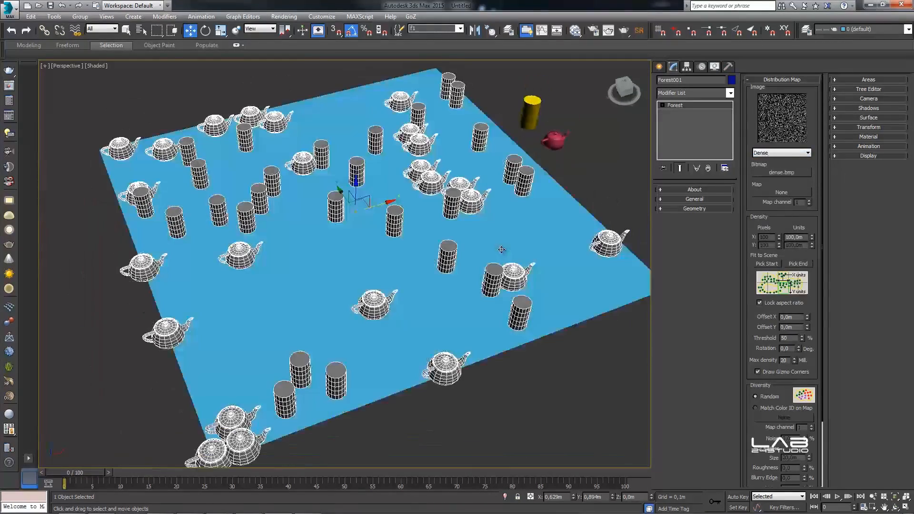
scroll(501, 250, "up", 1)
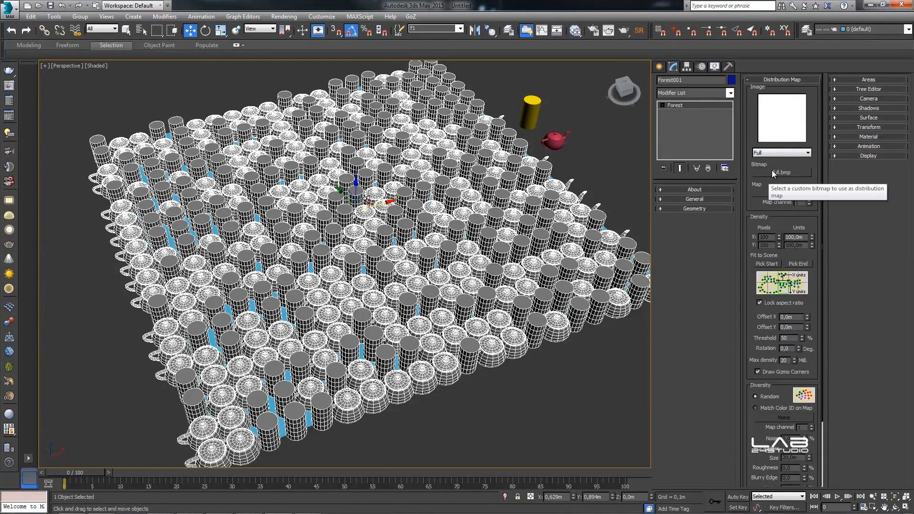
left_click(775, 152)
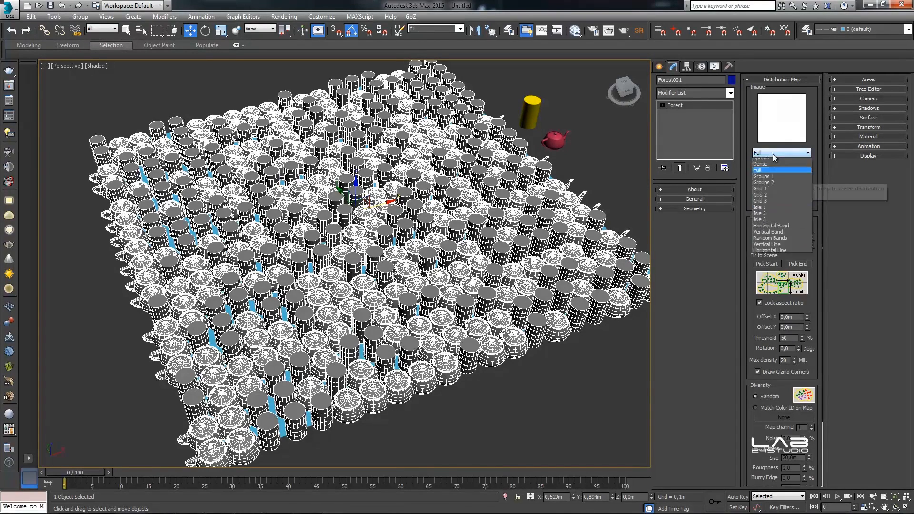
left_click(775, 174)
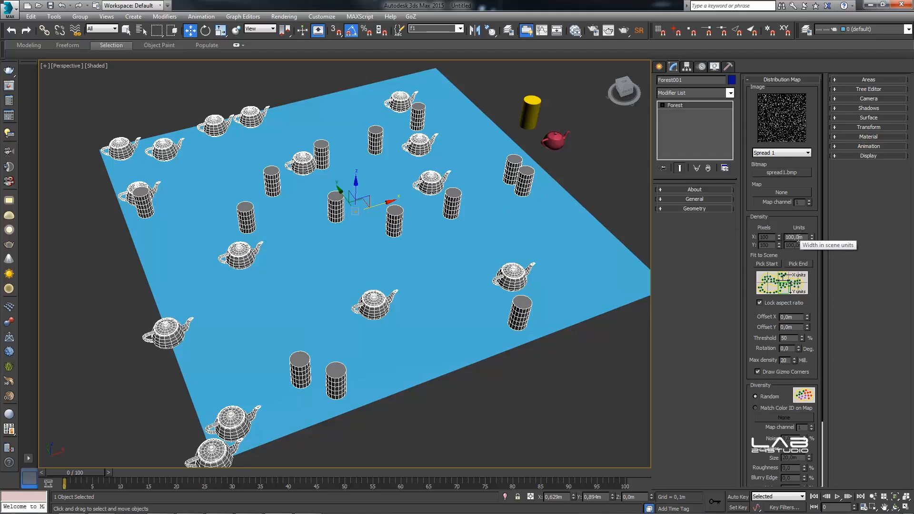
Set the distribution map's X density to 37.17 m, Offset X to 0.815 m and Offset Y to 0.419 m
left_click(812, 236)
mouse_move(812, 239)
left_mouse_down()
mouse_move(814, 265)
mouse_move(813, 221)
mouse_move(814, 246)
left_mouse_up()
left_click_drag(814, 247, 814, 254)
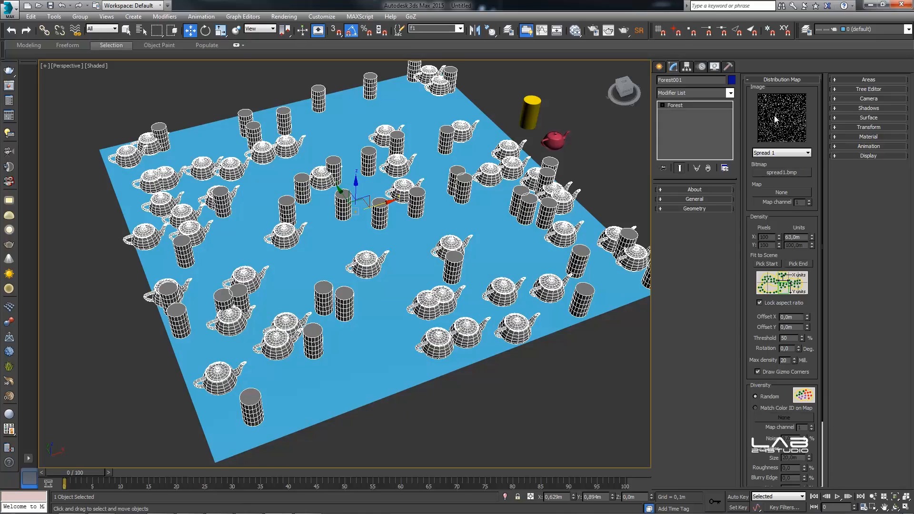
left_click_drag(814, 239, 814, 255)
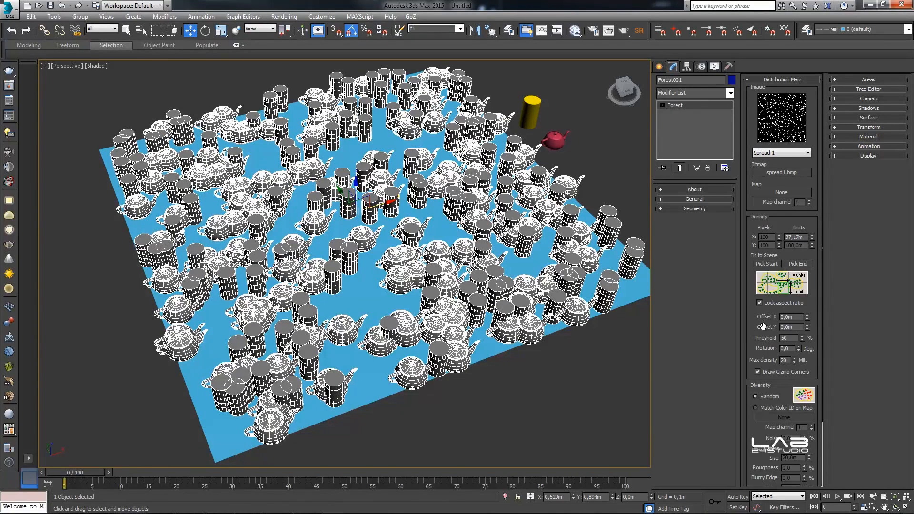
left_click_drag(807, 317, 864, 510)
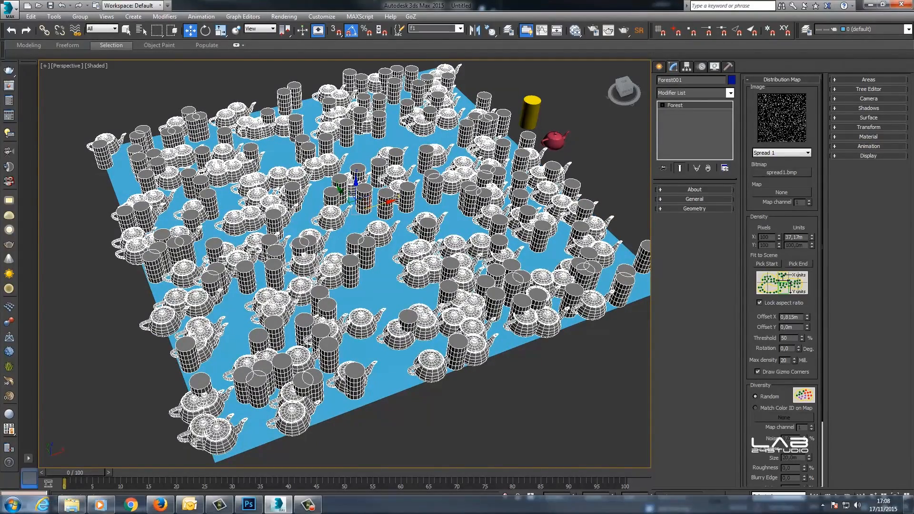
left_click_drag(807, 327, 807, 288)
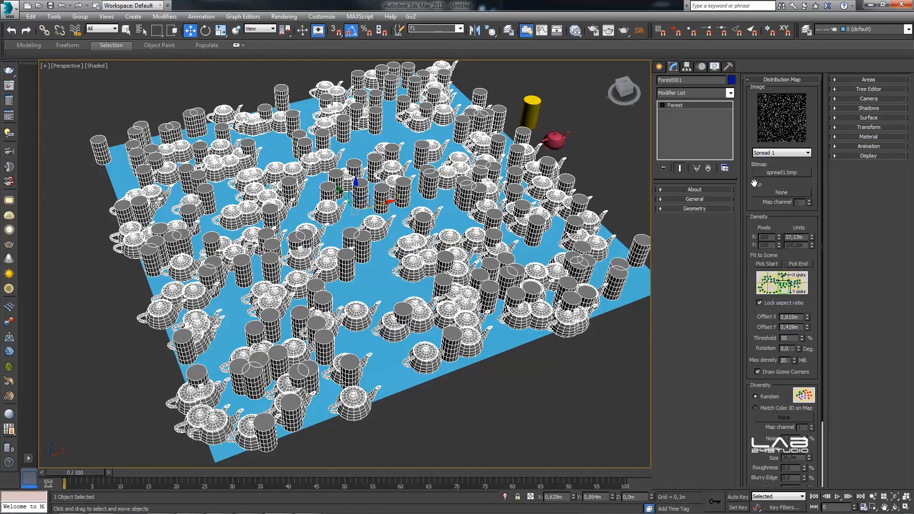
Assign a standard Checker map as the forest's distribution map and inspect the resulting scatter up close
left_click(781, 192)
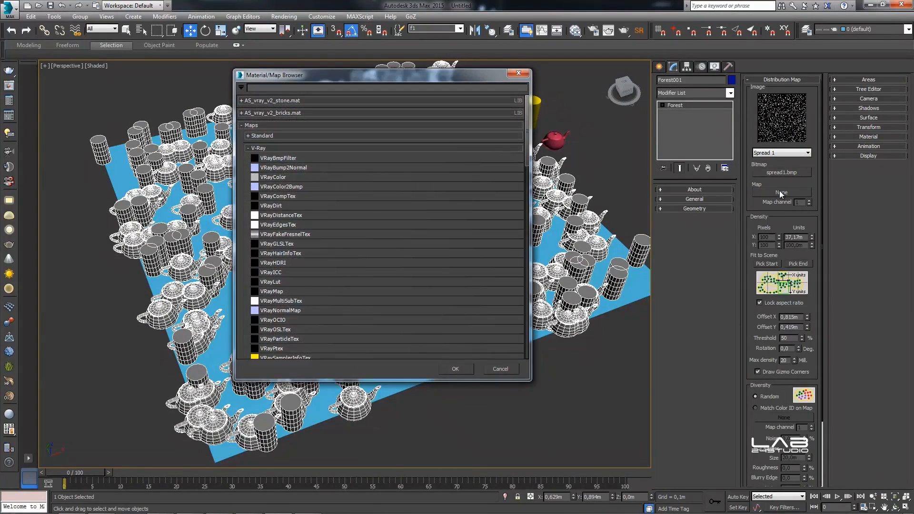
left_click(388, 137)
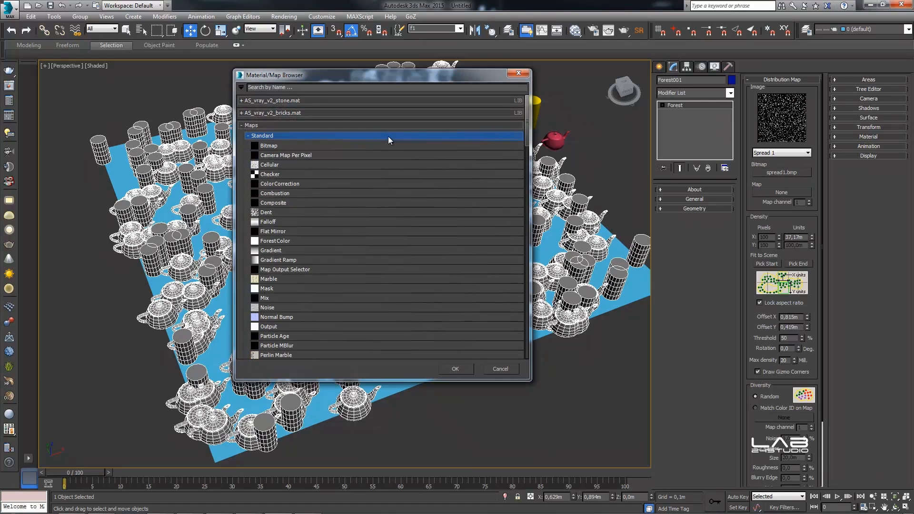
double_click(325, 173)
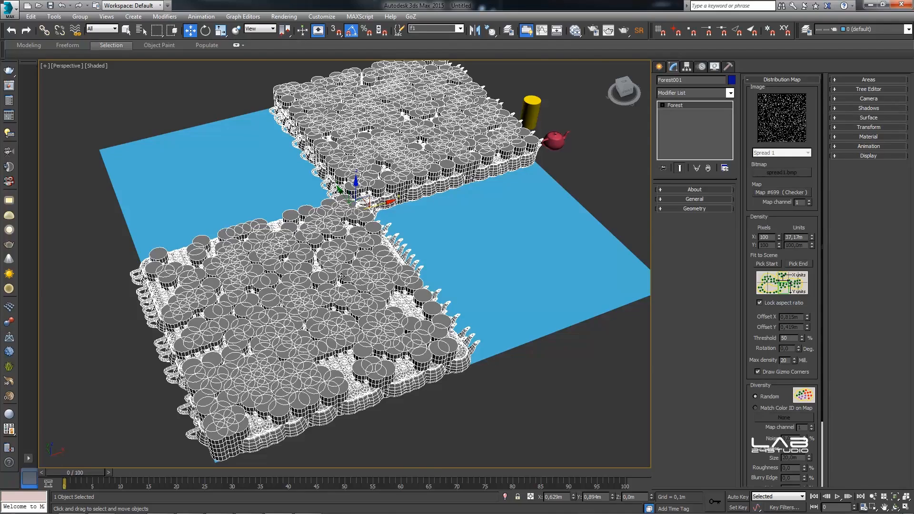
scroll(342, 277, "up", 5)
scroll(342, 276, "down", 6)
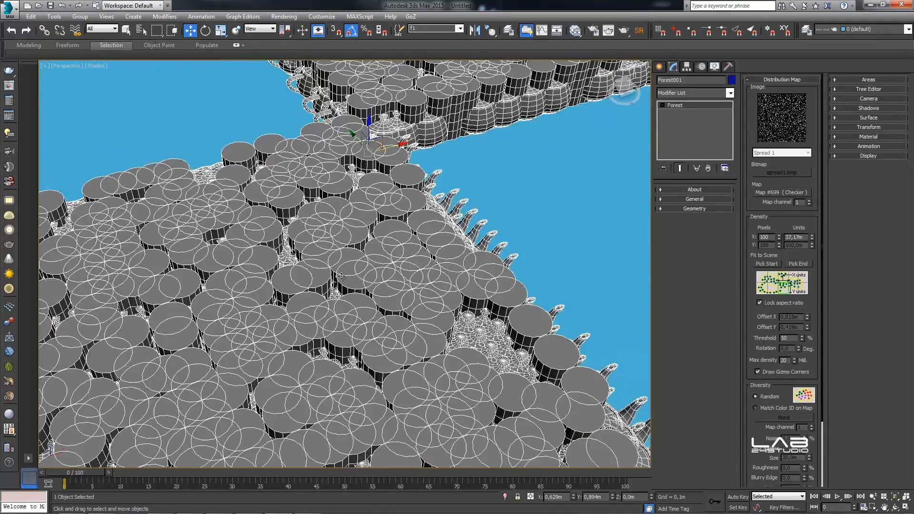
scroll(342, 277, "down", 3)
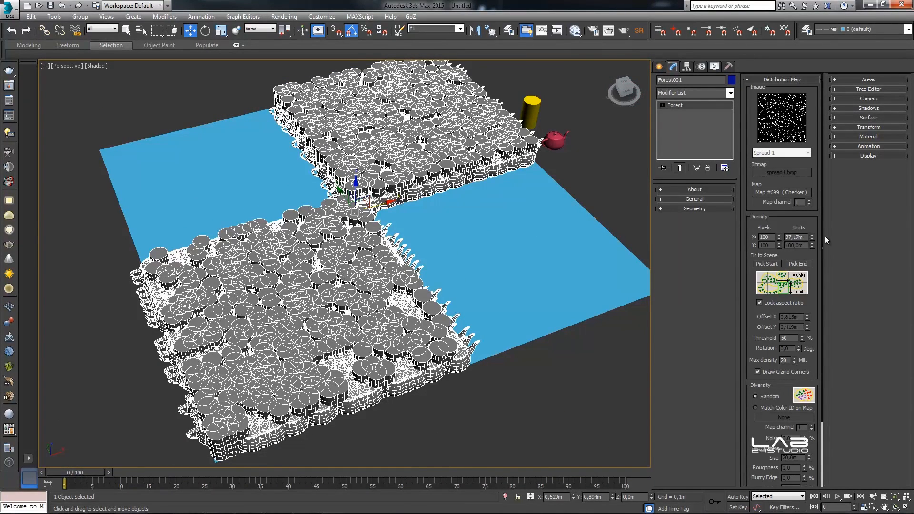
Enable collisions for the forest's distribution and turn on their preview in the viewport
scroll(823, 236, "down", 3)
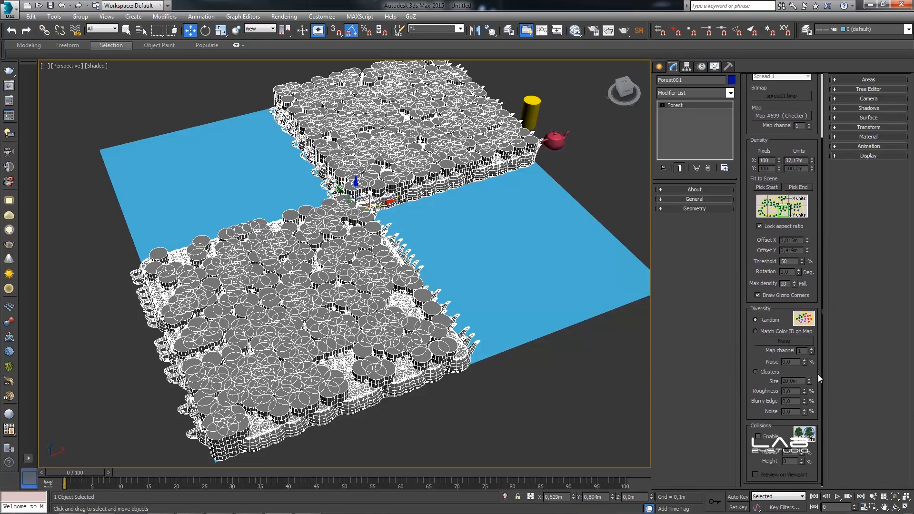
left_click(759, 437)
left_click(755, 474)
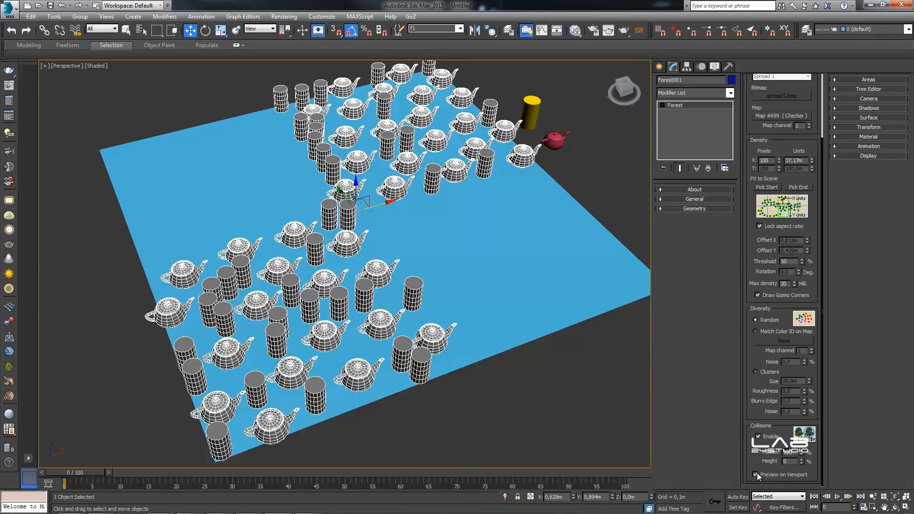
Clear the Checker map from the forest's distribution settings and set the distribution image to Full
scroll(750, 245, "up", 5)
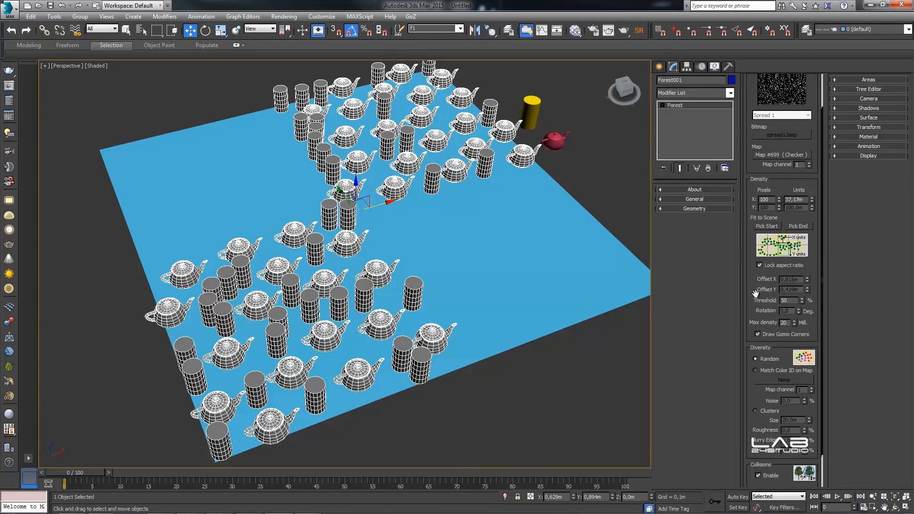
right_click(765, 192)
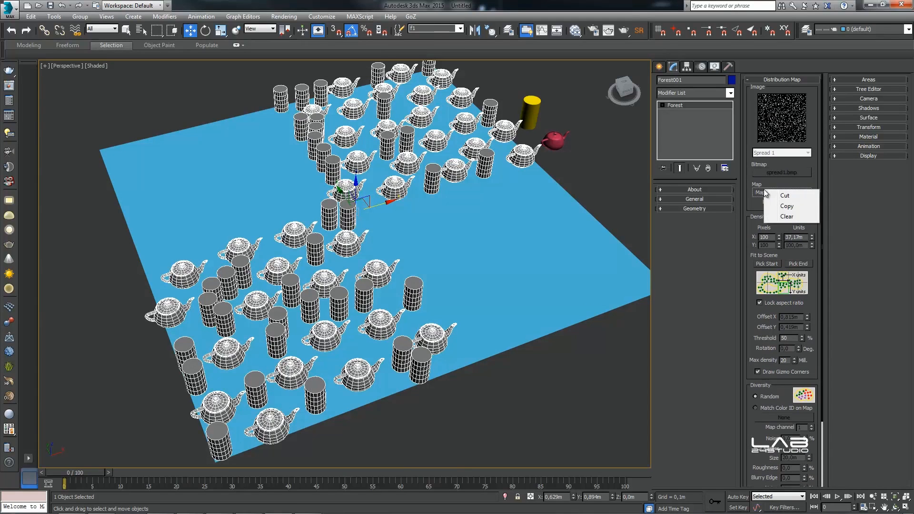
left_click(790, 196)
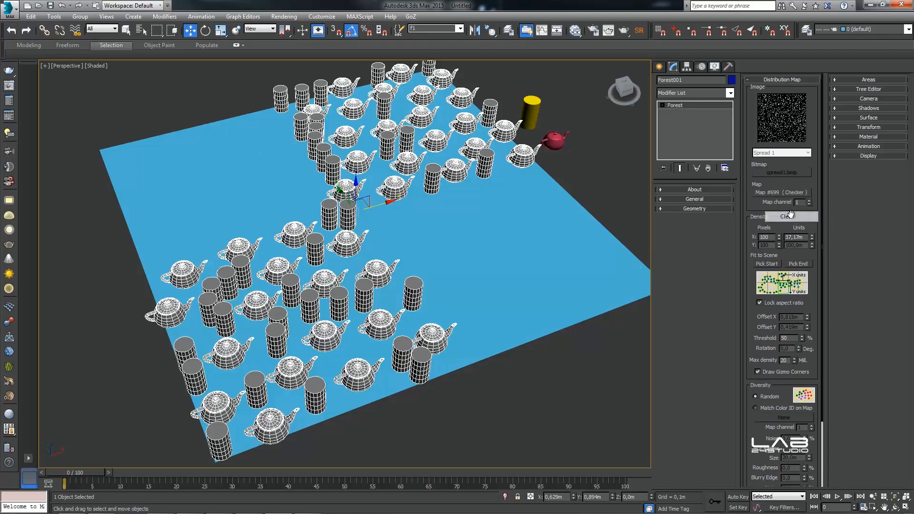
left_click(784, 153)
left_click(782, 204)
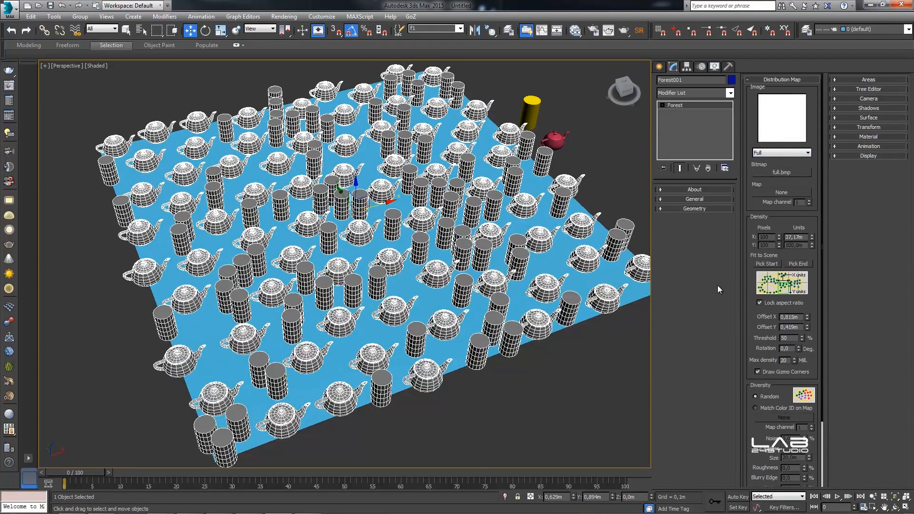
Reduce the collision radius of the forest's distribution to pack the teapots and cylinders closer together
left_click_drag(751, 322, 756, 211)
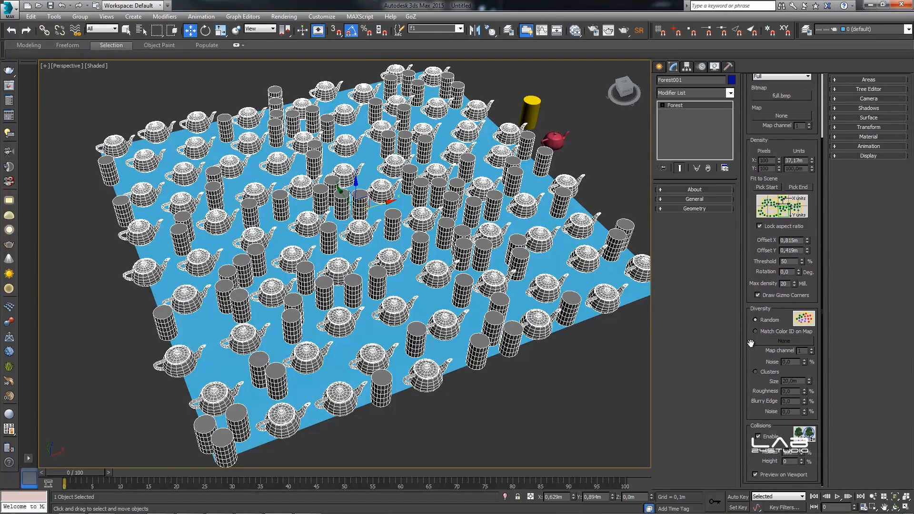
left_click(791, 452)
left_click_drag(802, 454, 801, 462)
left_click_drag(822, 167, 818, 84)
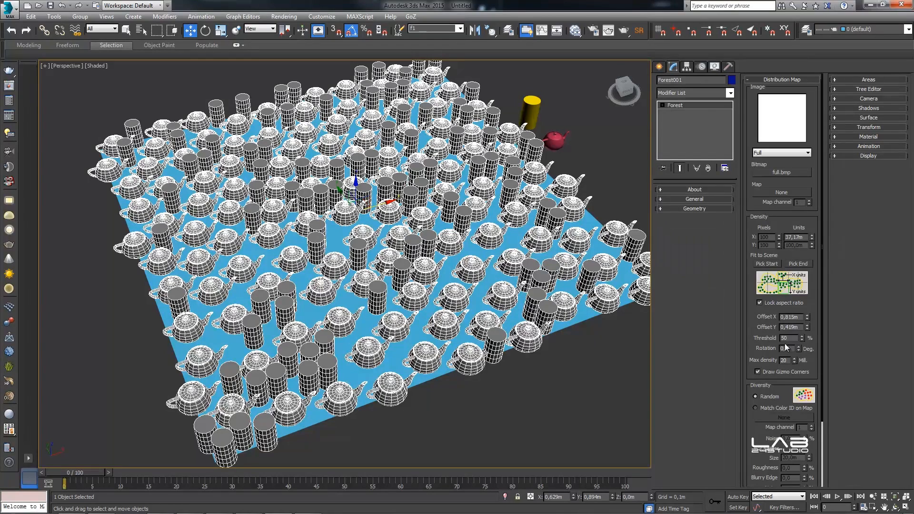
left_click_drag(790, 337, 777, 337)
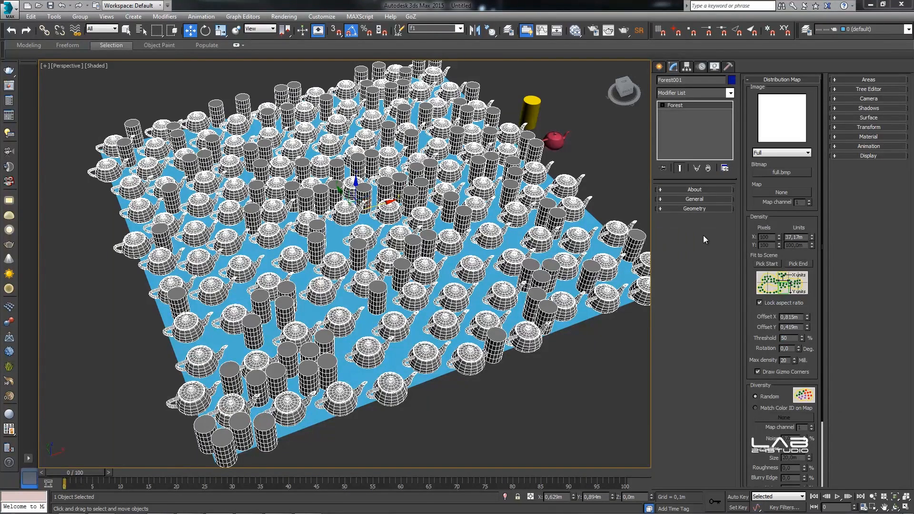
Show the forest's area settings, then draw an ellipse spline about 9 m long and 7.8 m wide on the far part of the plane
left_click(773, 79)
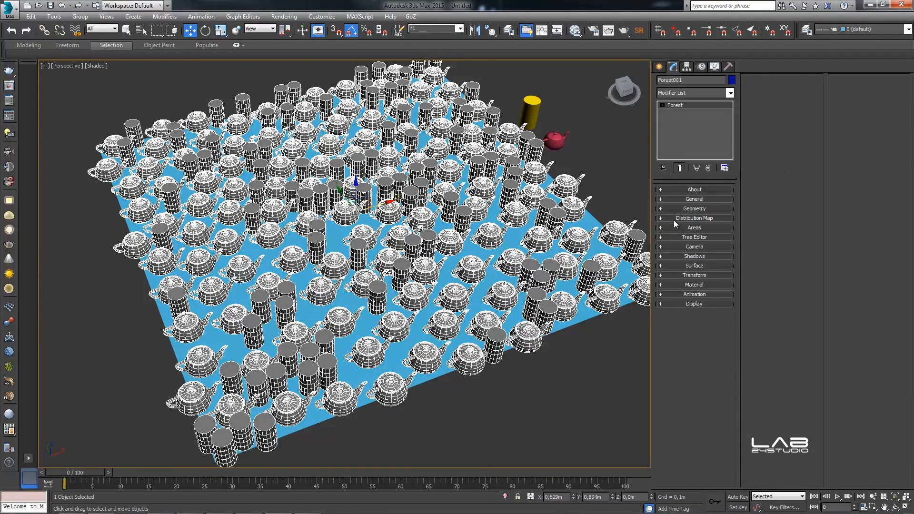
left_click(694, 227)
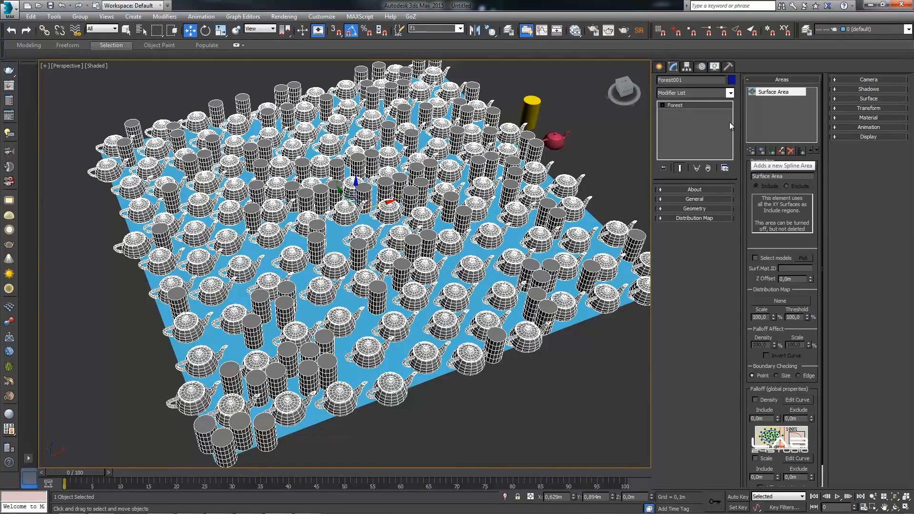
left_click(660, 67)
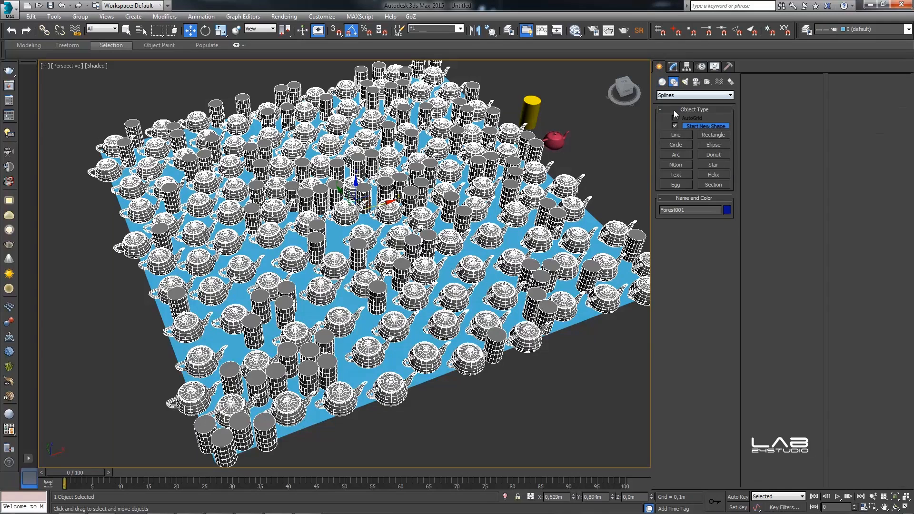
left_click(713, 144)
mouse_move(379, 208)
left_mouse_down()
mouse_move(413, 177)
mouse_move(436, 116)
mouse_move(437, 51)
mouse_move(427, 82)
left_mouse_up()
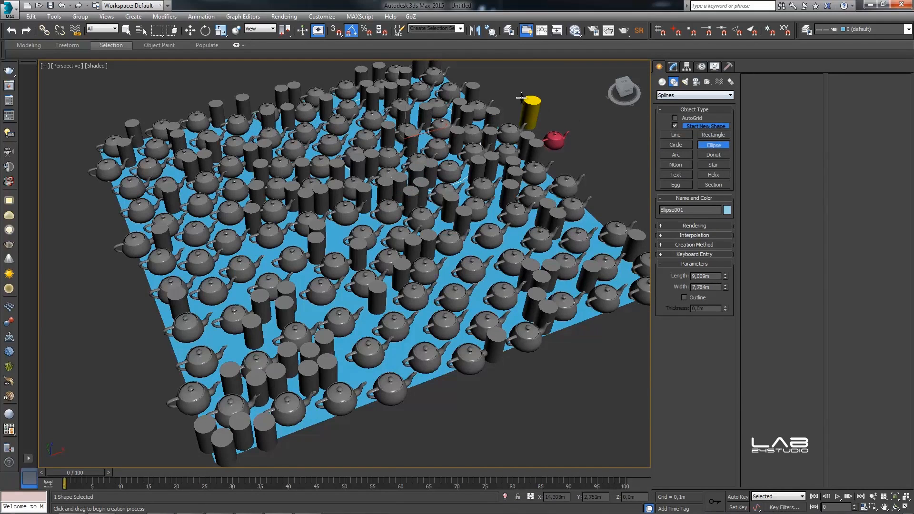
Reselect the forest with the F1 selection set, add a new spline area to it and turn off its Surface Area
left_click(460, 29)
left_click(431, 39)
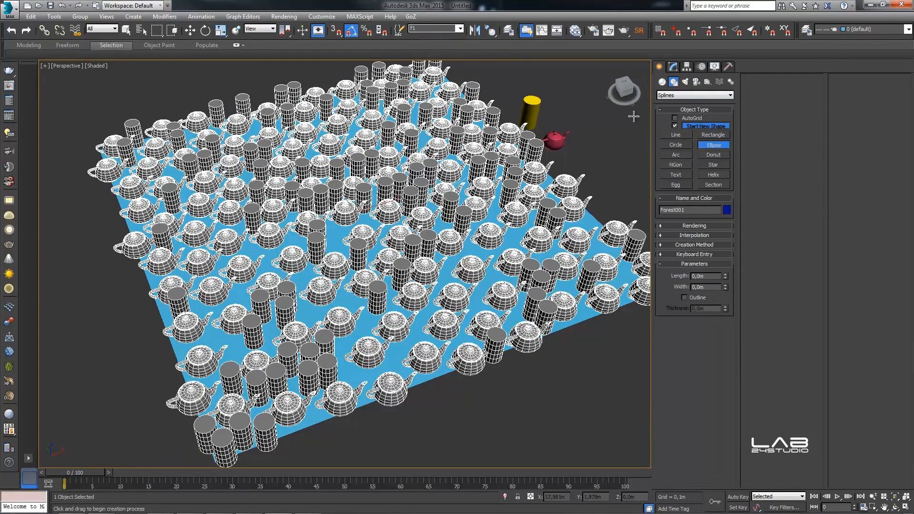
left_click(673, 67)
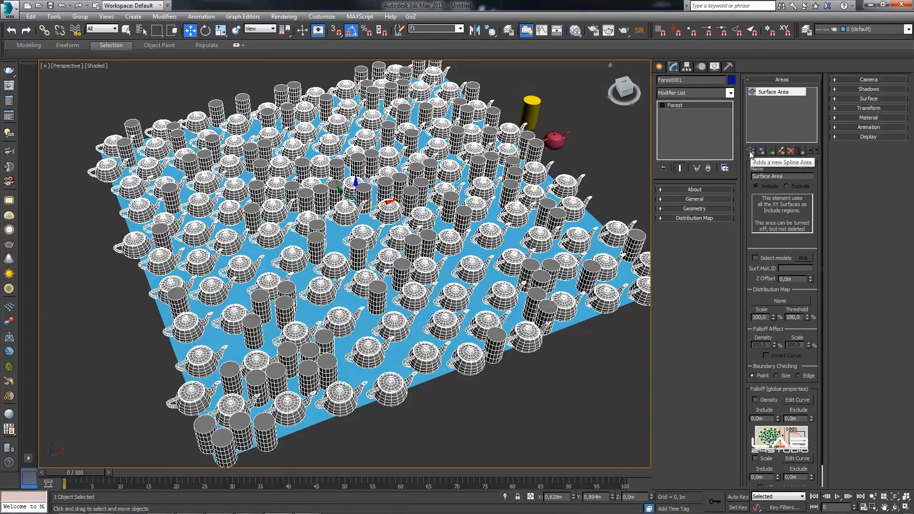
left_click(751, 152)
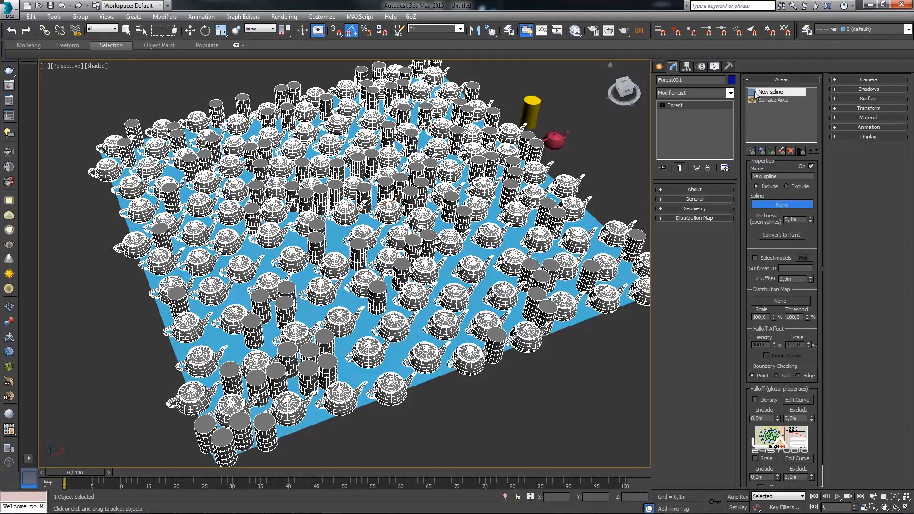
left_click(776, 100)
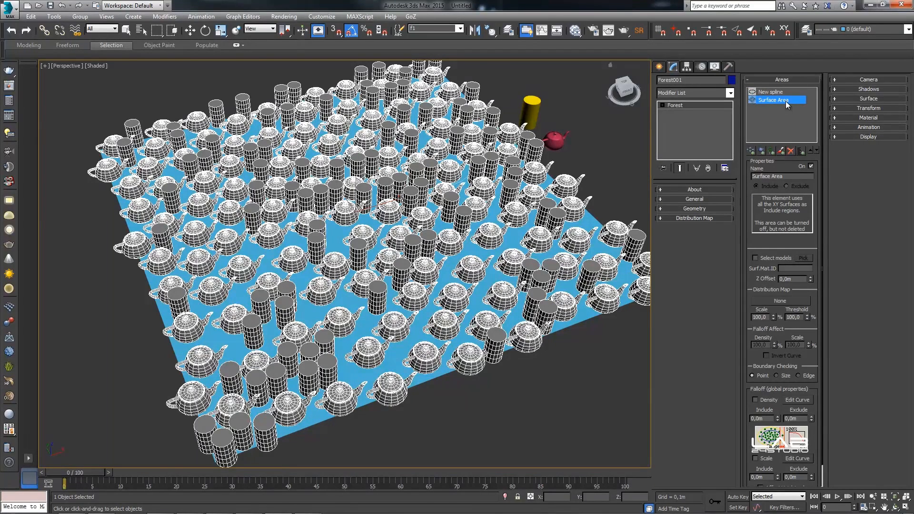
left_click(811, 166)
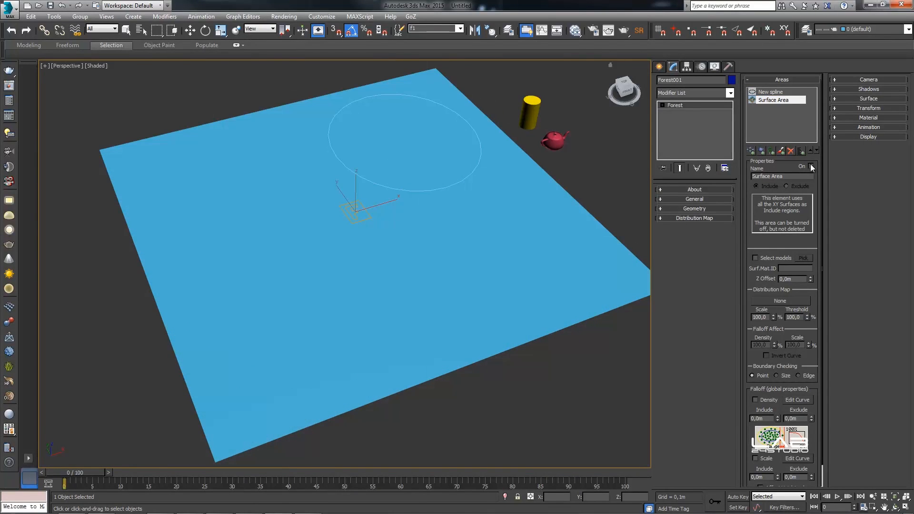
Assign the ellipse as the spline of the new forest area, then move the ellipse to the middle of the plane
left_click(771, 94)
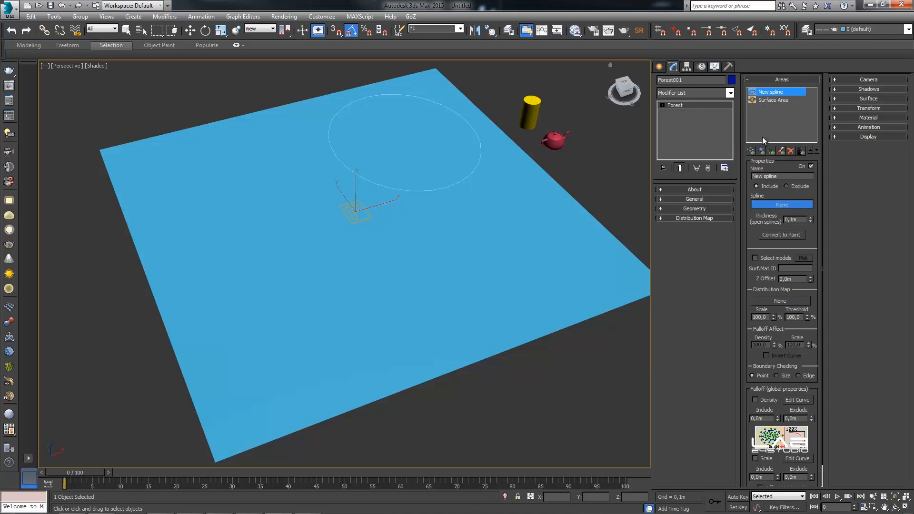
left_click(480, 159)
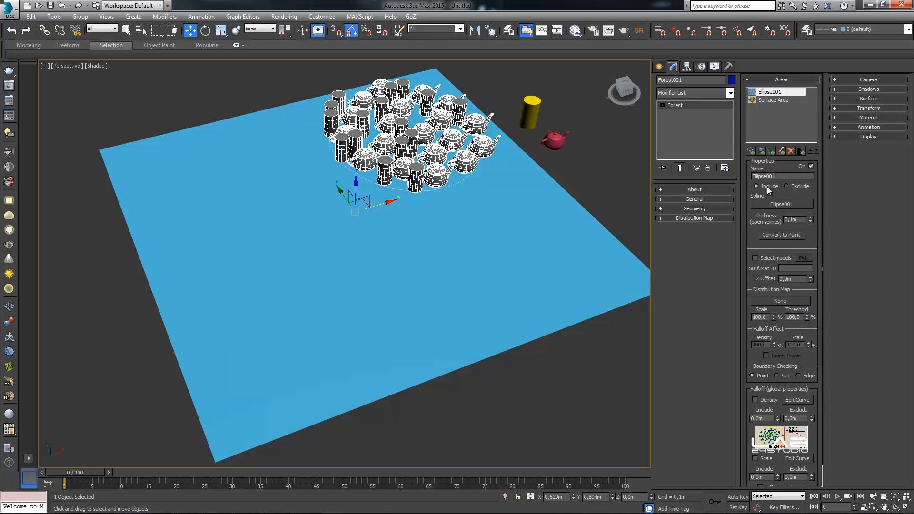
left_click(392, 189)
left_click_drag(411, 128, 383, 200)
Select the ellipse and convert it to an Editable Spline
left_click(461, 29)
left_click(430, 35)
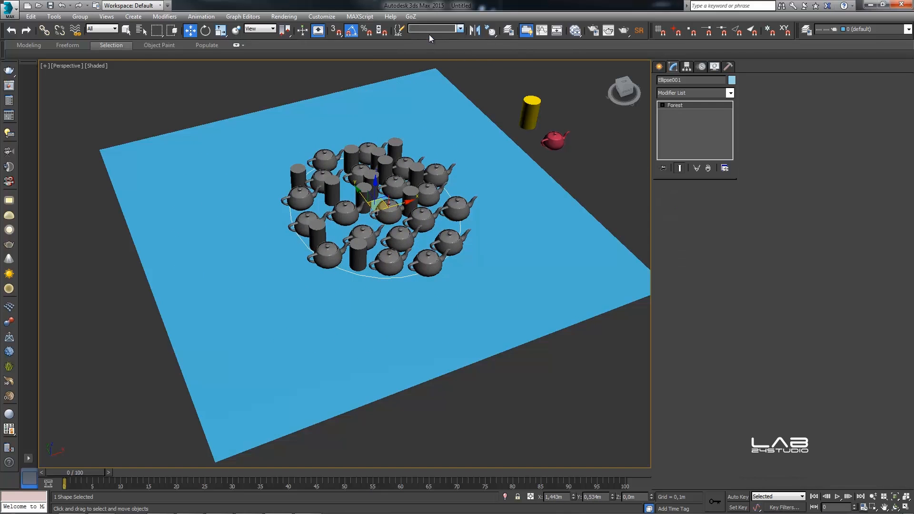
left_click(460, 223)
left_click(460, 224)
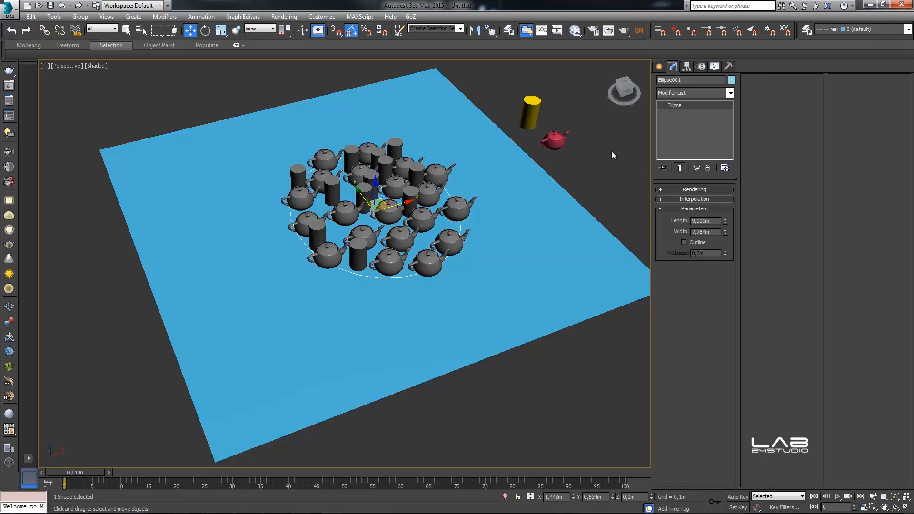
right_click(679, 108)
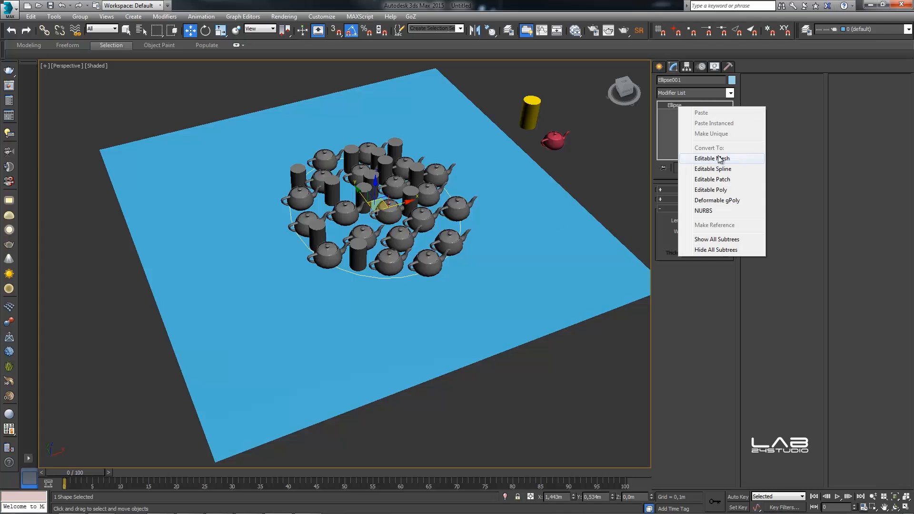
left_click(715, 169)
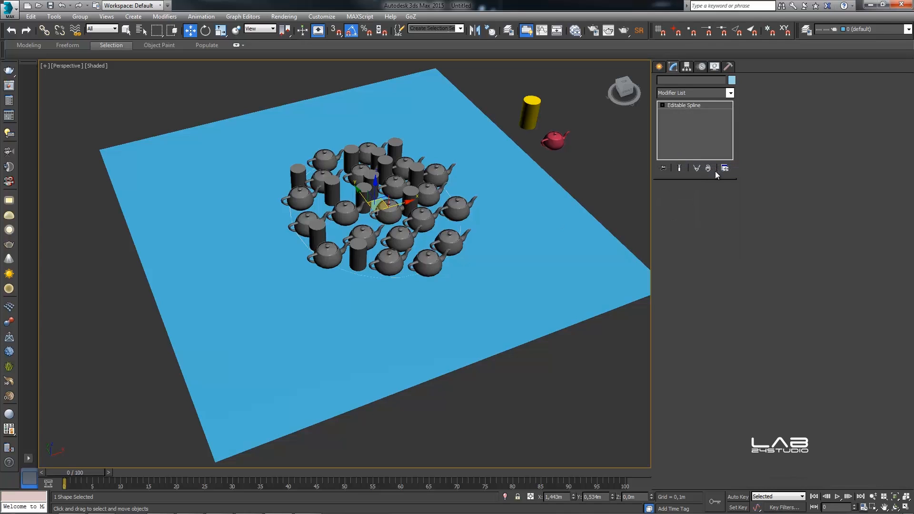
Move one vertex of the ellipse outward to reshape the scatter boundary, then leave vertex editing
left_click(681, 222)
left_click(447, 181)
left_click_drag(472, 182, 500, 177)
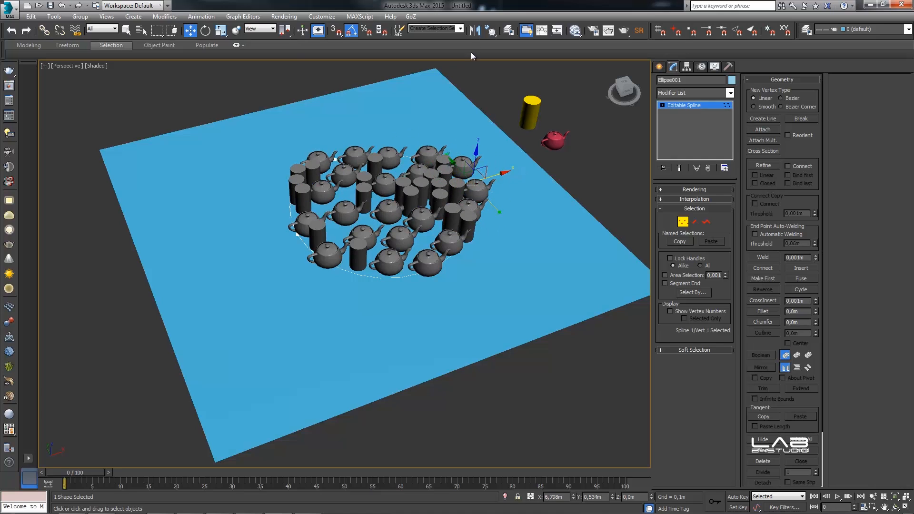
left_click(460, 28)
left_click(684, 222)
left_click(683, 222)
Reselect the forest with the F1 selection set, turn off its Ellipse001 area and turn on the Surface Area
left_click(459, 28)
left_click(435, 36)
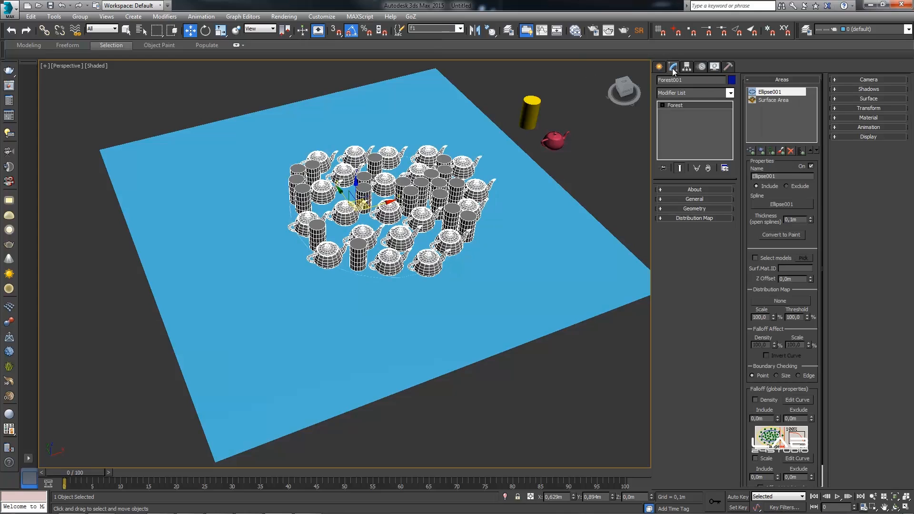
left_click(770, 92)
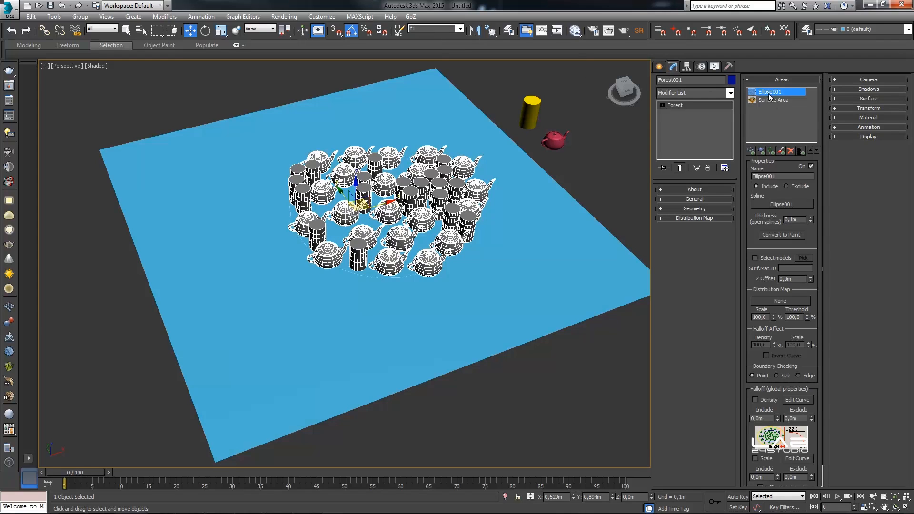
left_click(810, 167)
left_click(773, 99)
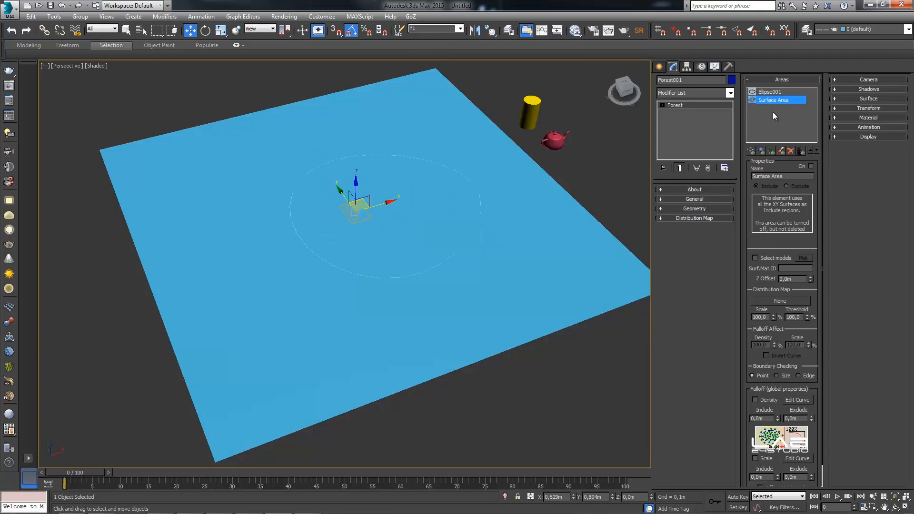
left_click(811, 166)
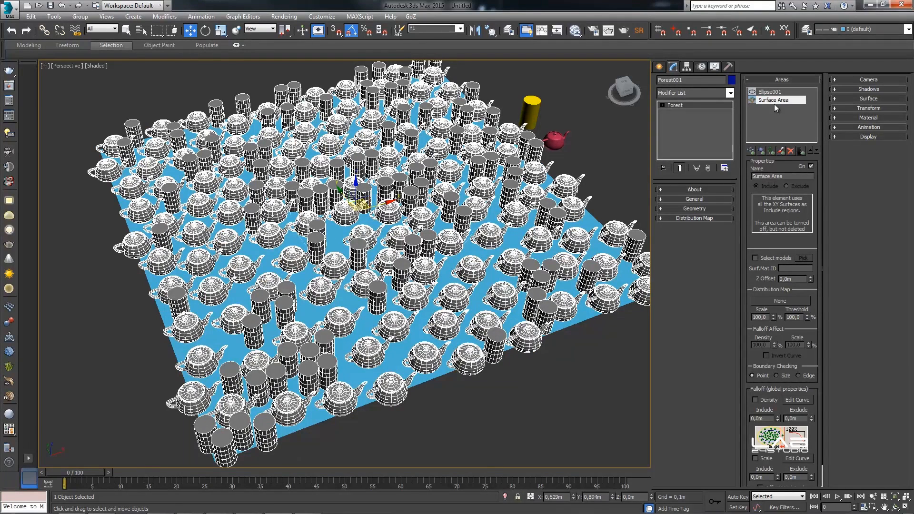
Enable the Ellipse001 area as an Exclude region, then turn the area off again
left_click(770, 92)
left_click(811, 166)
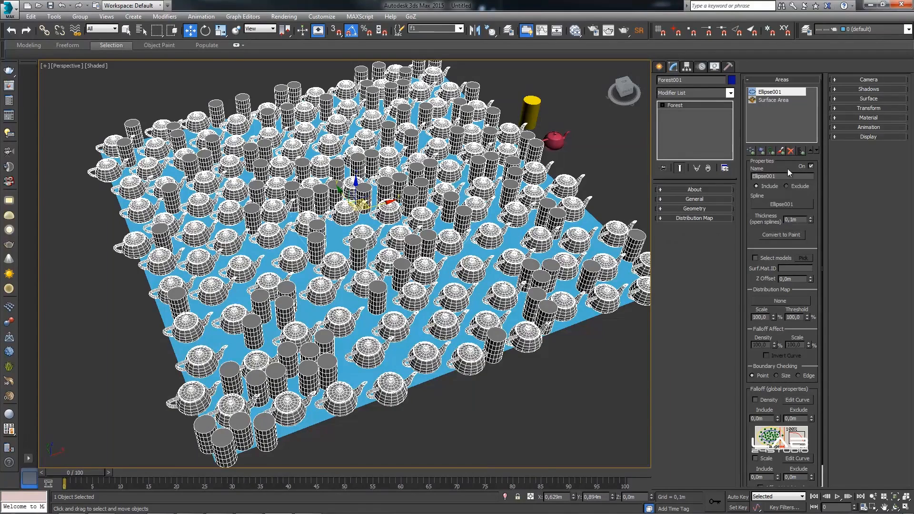
left_click(790, 186)
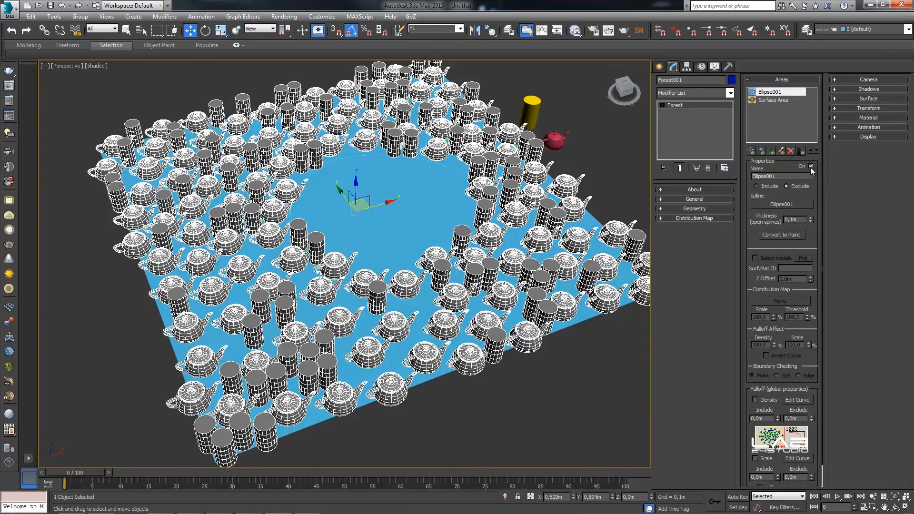
left_click(811, 167)
Create a Standard Primitives box beside the plane near the red teapot
left_click(660, 69)
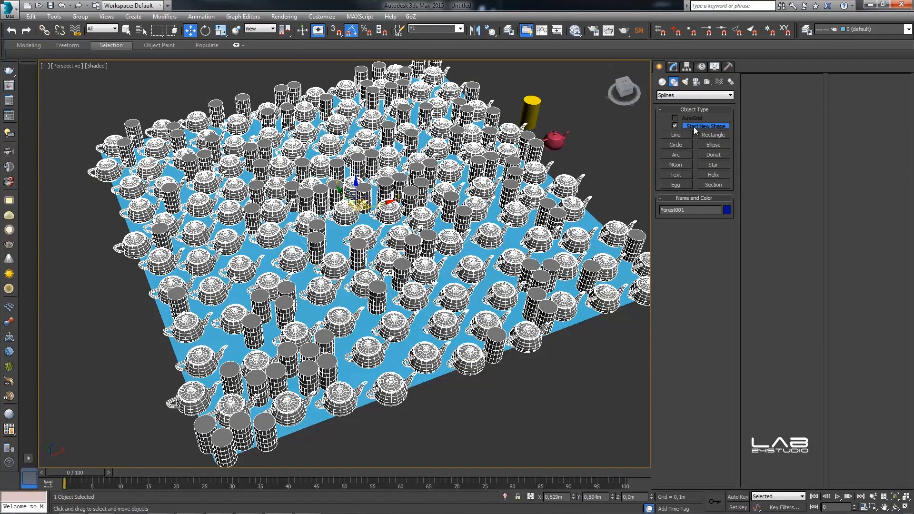
left_click(664, 83)
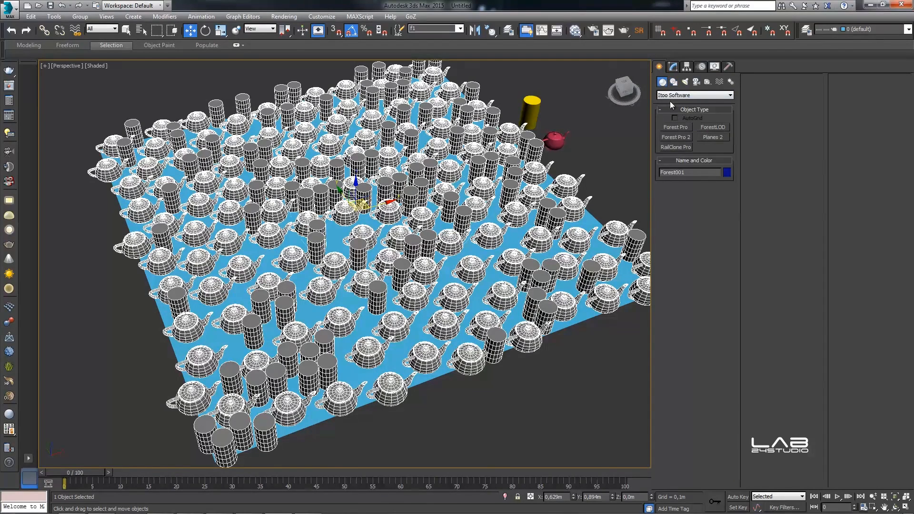
left_click(672, 95)
left_click(671, 106)
left_click(677, 127)
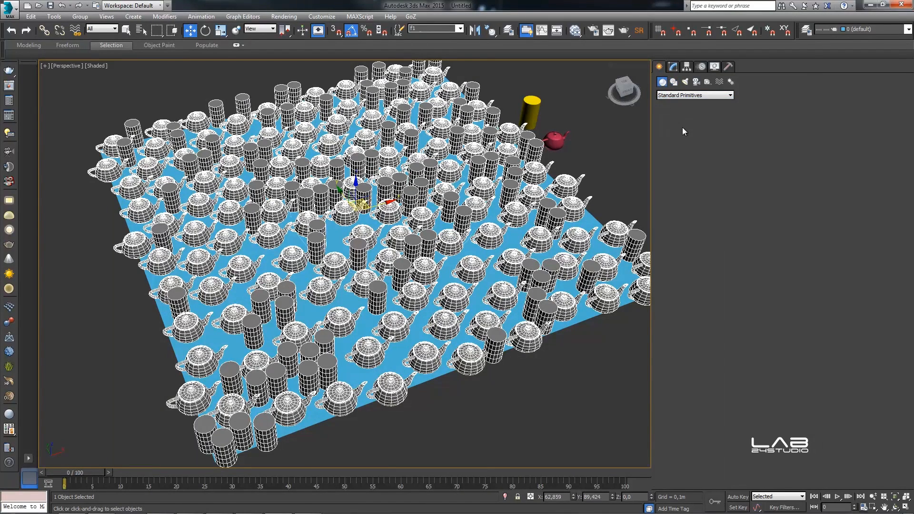
left_click_drag(580, 144, 691, 133)
Move the box to the middle of the plane and scale it up to a wide block
left_click(676, 67)
key("w")
left_click_drag(630, 138, 386, 194)
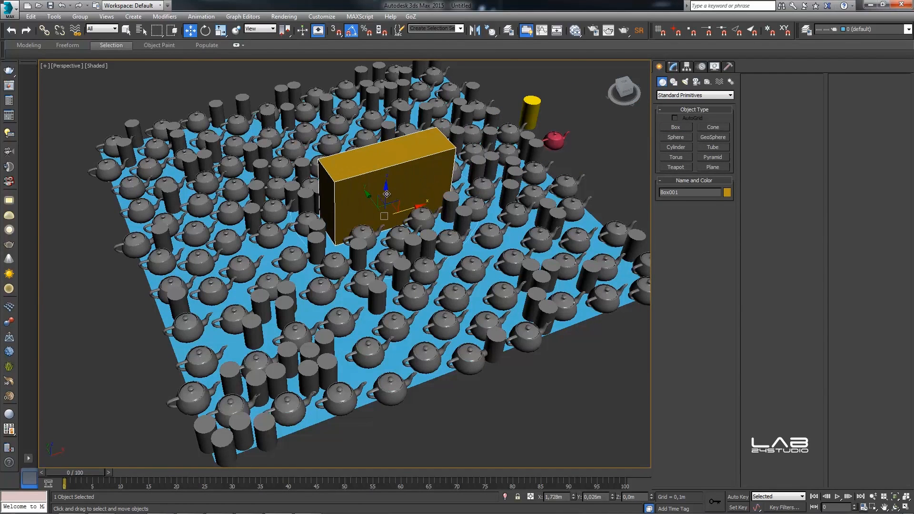
key("r")
left_click_drag(399, 245, 446, 296)
Examine the objects under the box in Wireframe display, then restore Shaded display
left_click(102, 67)
left_click(100, 67)
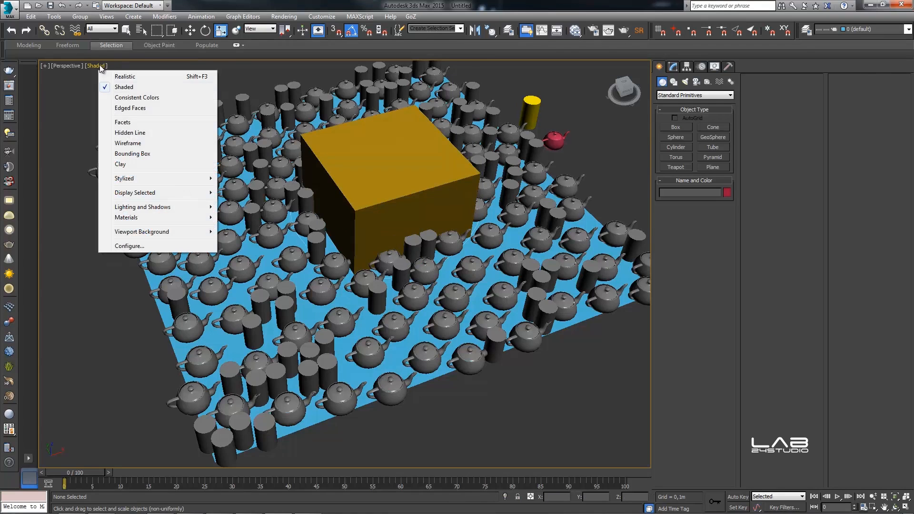
left_click(131, 143)
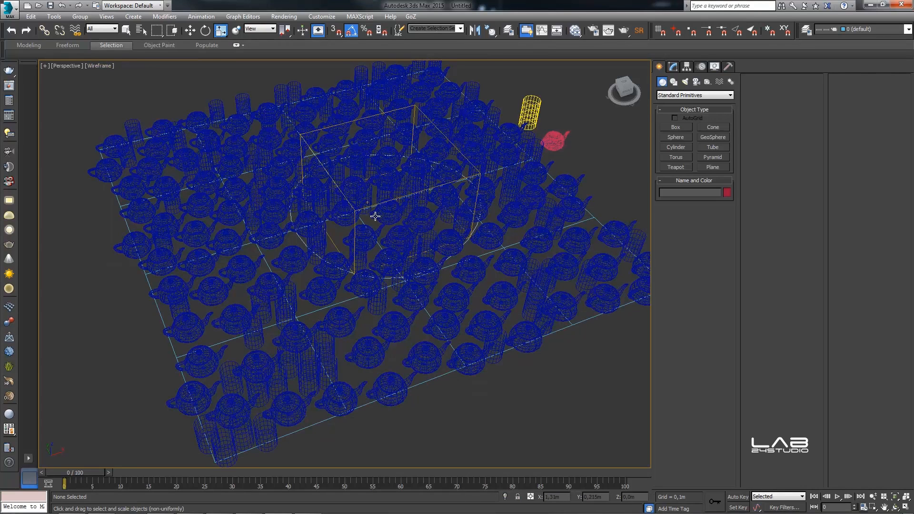
left_click(101, 67)
left_click(129, 87)
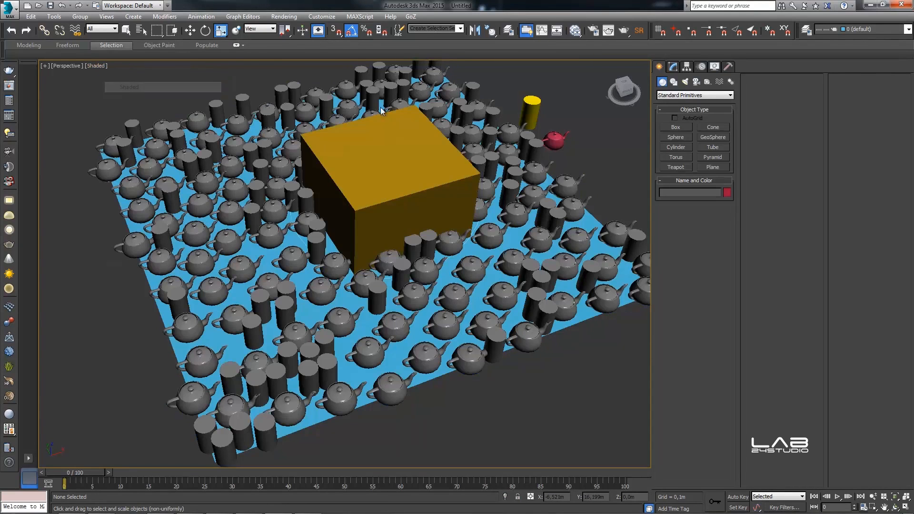
Reselect the forest with the F1 selection set, add an object area to it and assign the box as its object
left_click(459, 29)
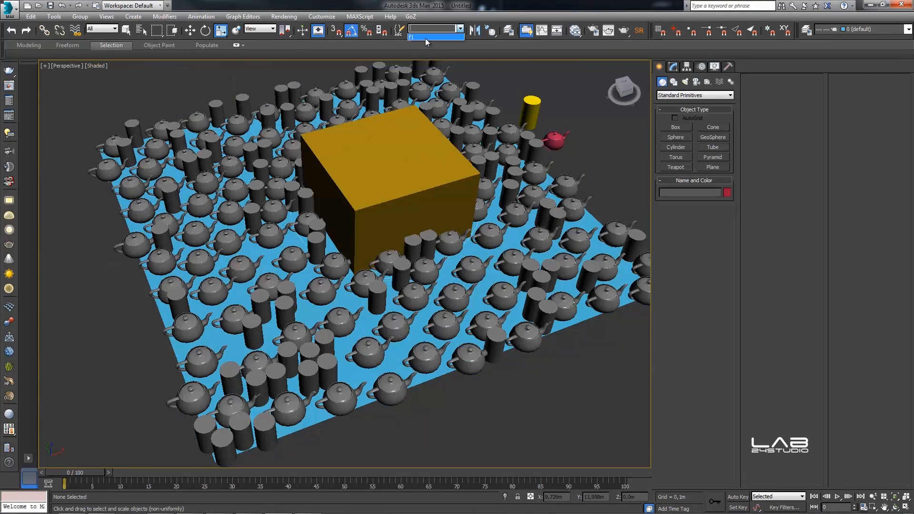
left_click(425, 37)
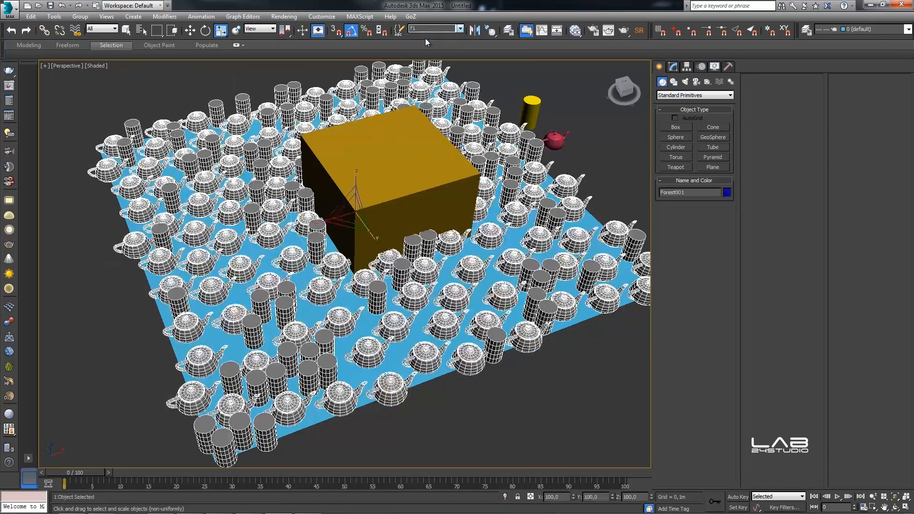
left_click(672, 67)
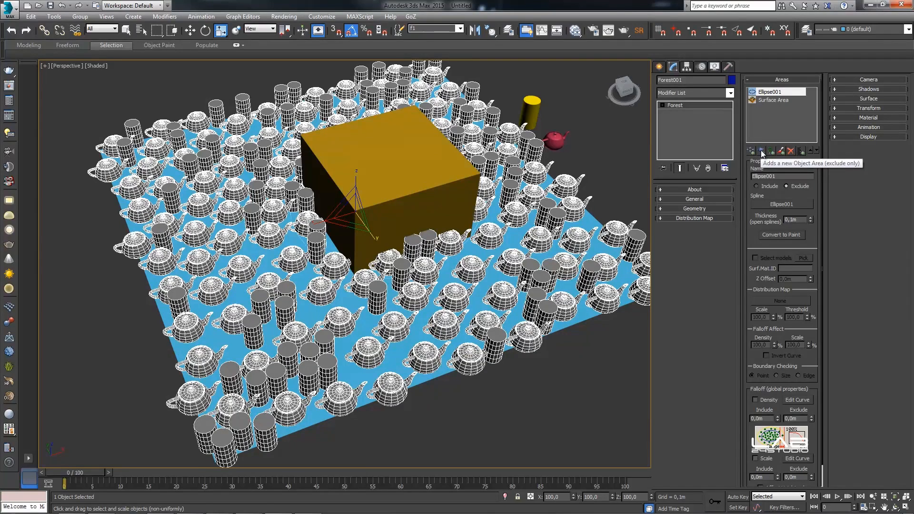
left_click(762, 151)
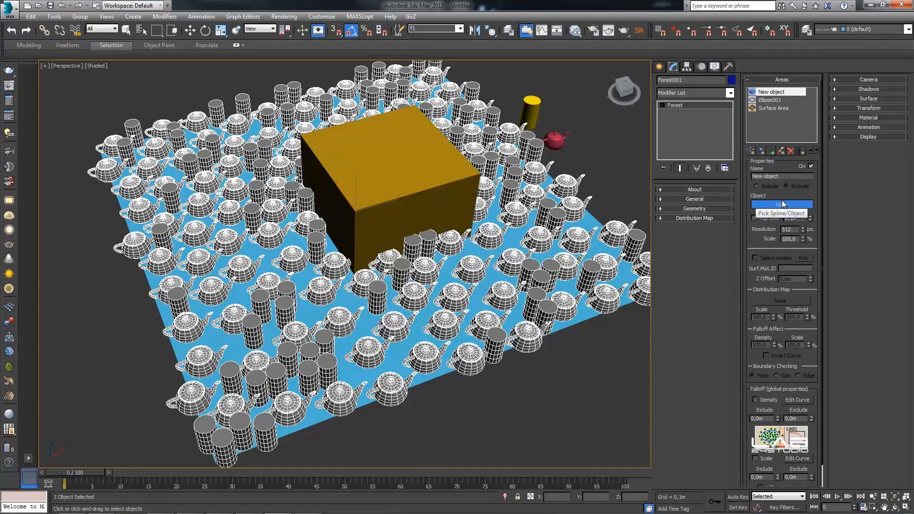
left_click(427, 157)
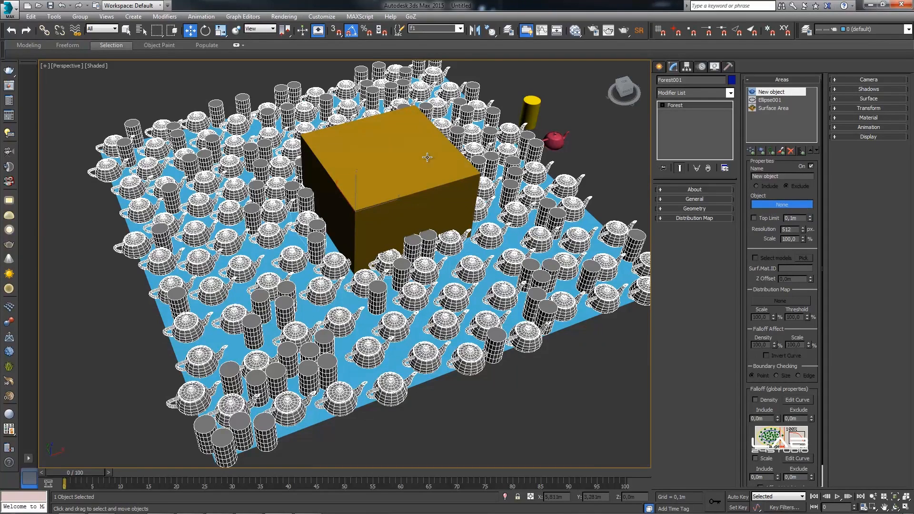
Check the area excluded by the box in Wireframe display, then return to Shaded display
left_click(97, 66)
left_click(128, 143)
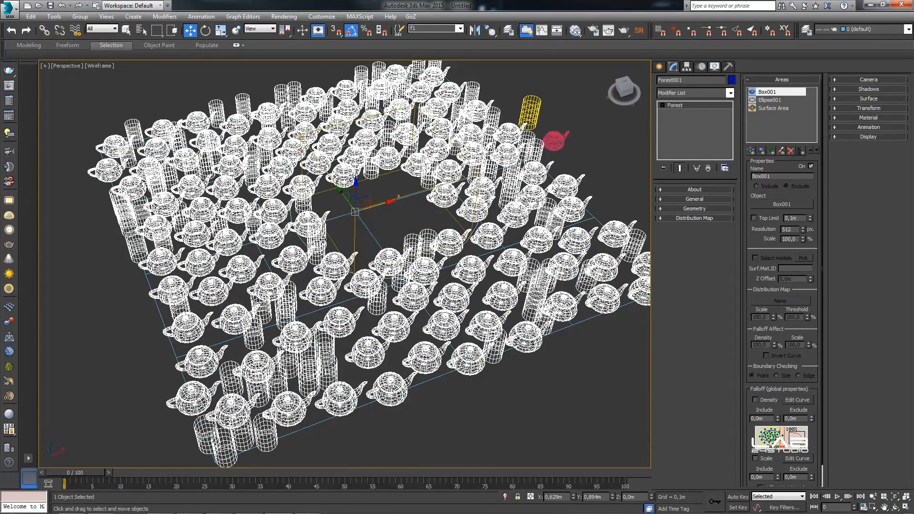
left_click(104, 68)
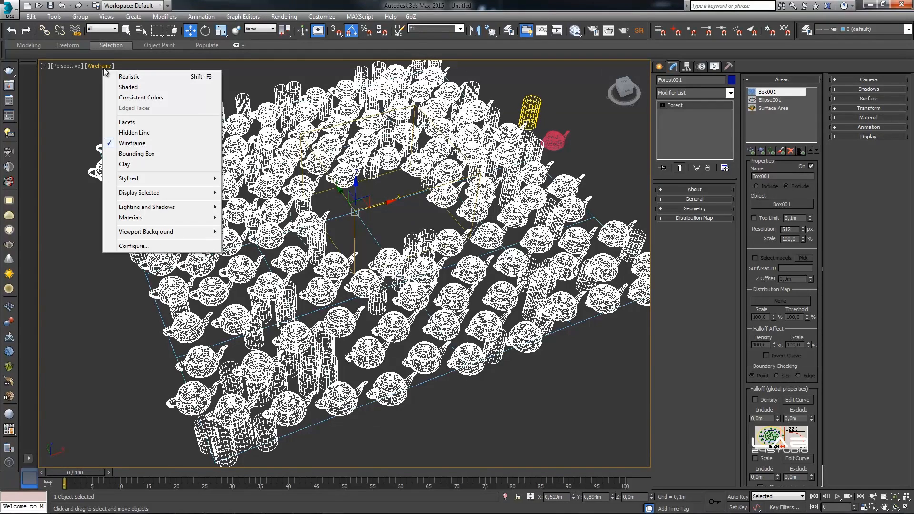
left_click(129, 87)
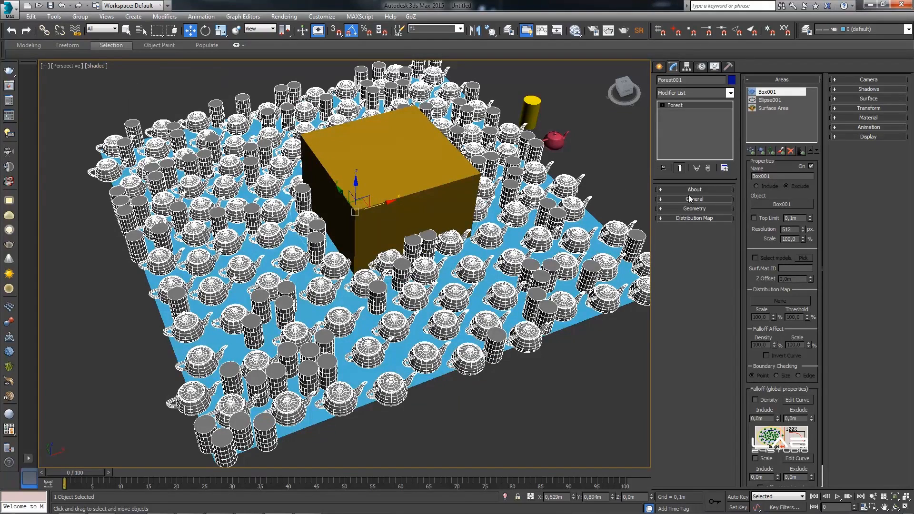
Add a paint area to the forest, turn off the Box001 area and make the paint area active
left_click(782, 151)
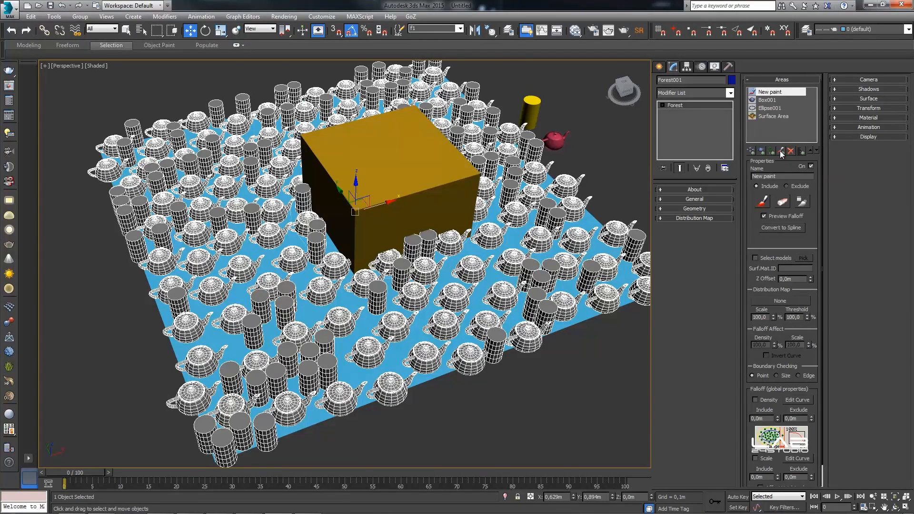
left_click(767, 100)
left_click(811, 166)
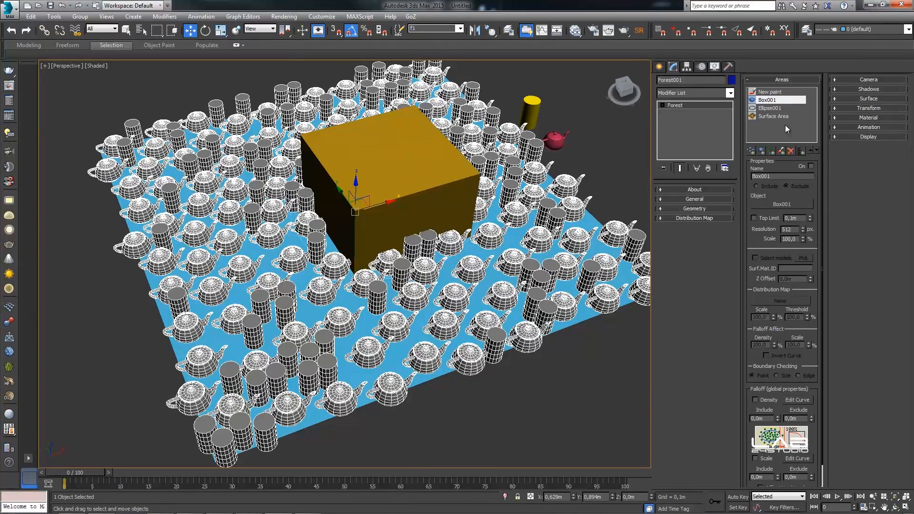
left_click(781, 108)
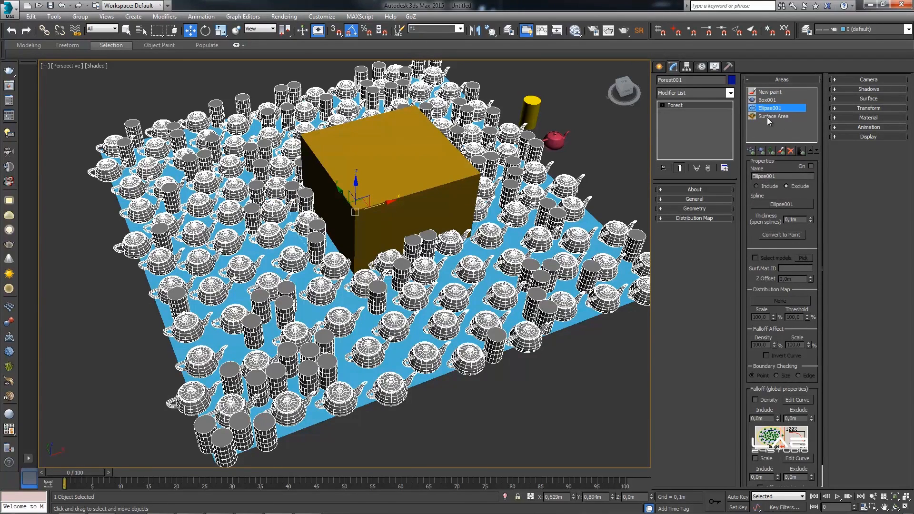
left_click(771, 93)
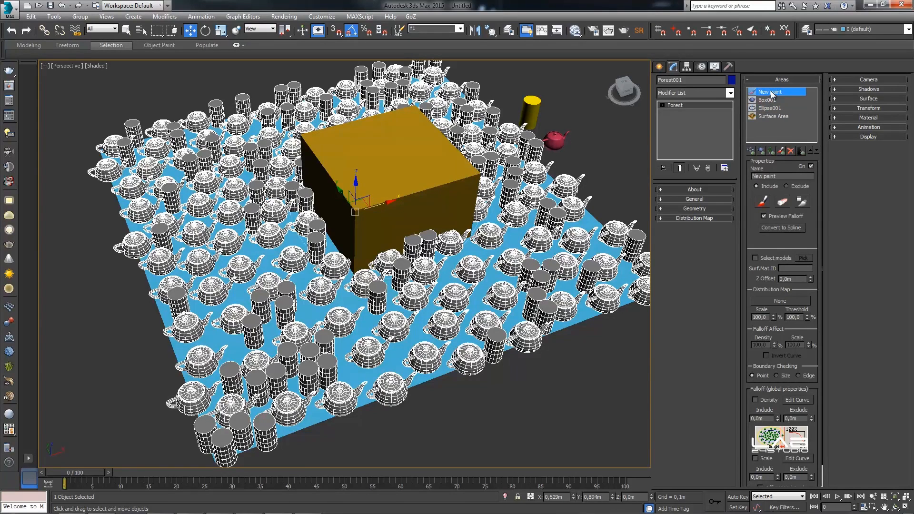
Paint broad strokes over the plane around the box, set the paint area to Exclude, then switch it back to Include
left_click(763, 203)
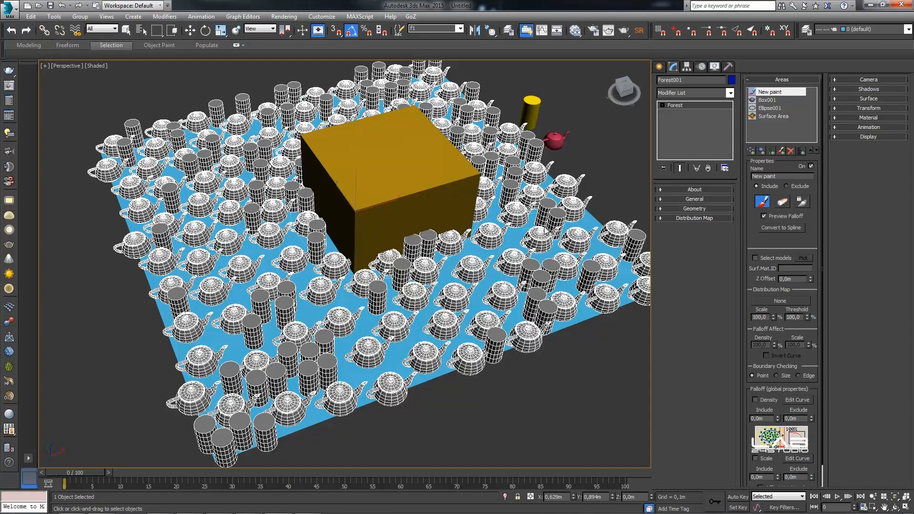
mouse_move(508, 251)
left_mouse_down()
mouse_move(457, 287)
mouse_move(364, 293)
mouse_move(248, 202)
mouse_move(232, 293)
mouse_move(472, 310)
mouse_move(560, 259)
left_mouse_up()
left_click(786, 186)
mouse_move(577, 242)
left_mouse_down()
mouse_move(540, 272)
mouse_move(436, 305)
mouse_move(304, 305)
mouse_move(224, 238)
mouse_move(185, 172)
mouse_move(300, 109)
mouse_move(224, 161)
mouse_move(162, 229)
mouse_move(205, 348)
mouse_move(333, 362)
mouse_move(429, 342)
mouse_move(233, 319)
mouse_move(319, 333)
mouse_move(541, 314)
mouse_move(614, 266)
mouse_move(598, 214)
mouse_move(526, 266)
mouse_move(576, 223)
left_mouse_up()
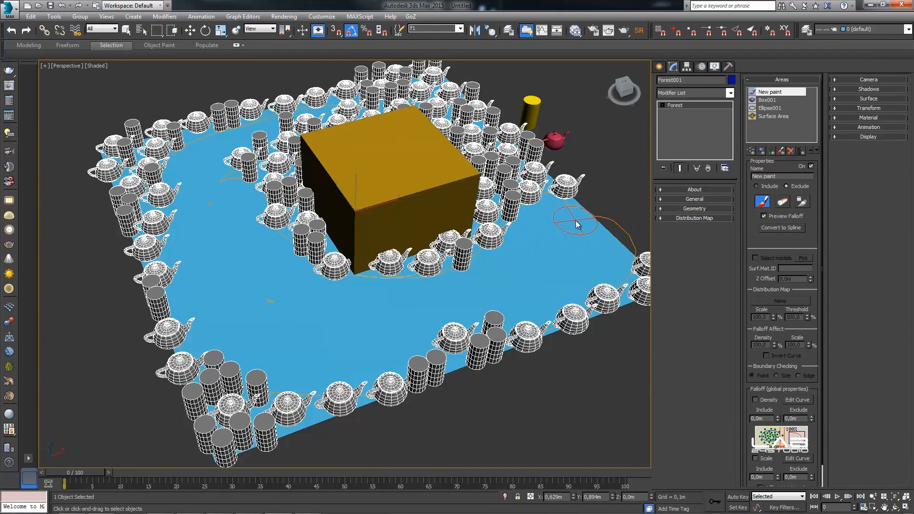
left_click(763, 187)
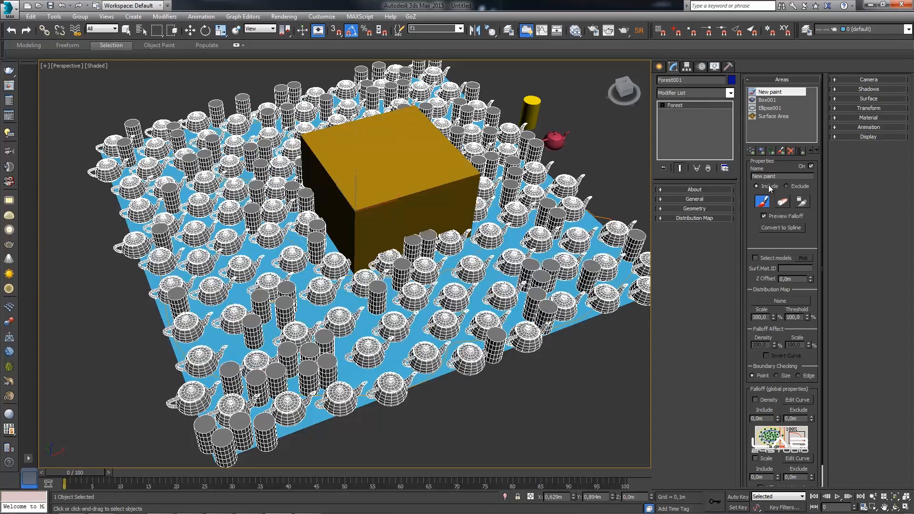
Turn off the Surface Area and extend the paint area with more strokes along the plane's outer edges
left_click(773, 117)
left_click(811, 166)
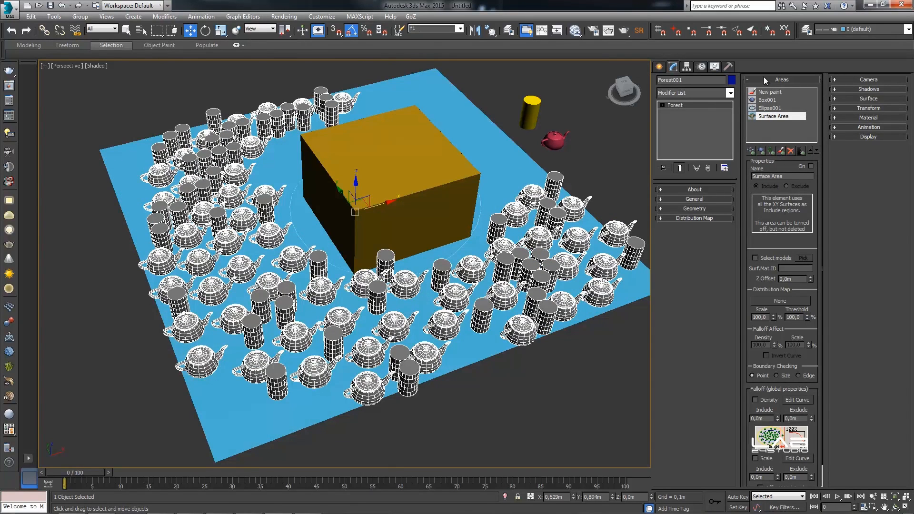
left_click(770, 92)
left_click(761, 202)
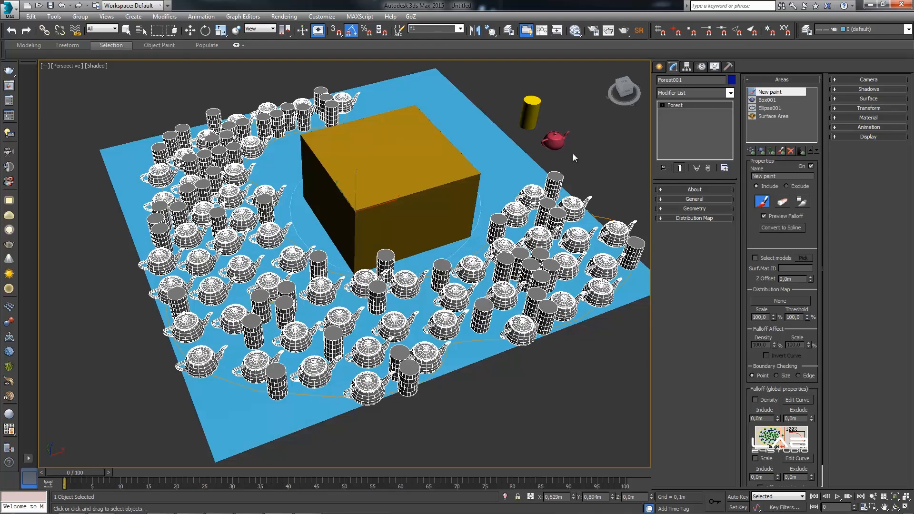
mouse_move(428, 84)
left_mouse_down()
mouse_move(509, 166)
mouse_move(428, 71)
mouse_move(229, 123)
mouse_move(141, 164)
mouse_move(147, 214)
mouse_move(186, 305)
mouse_move(252, 419)
mouse_move(334, 416)
left_mouse_up()
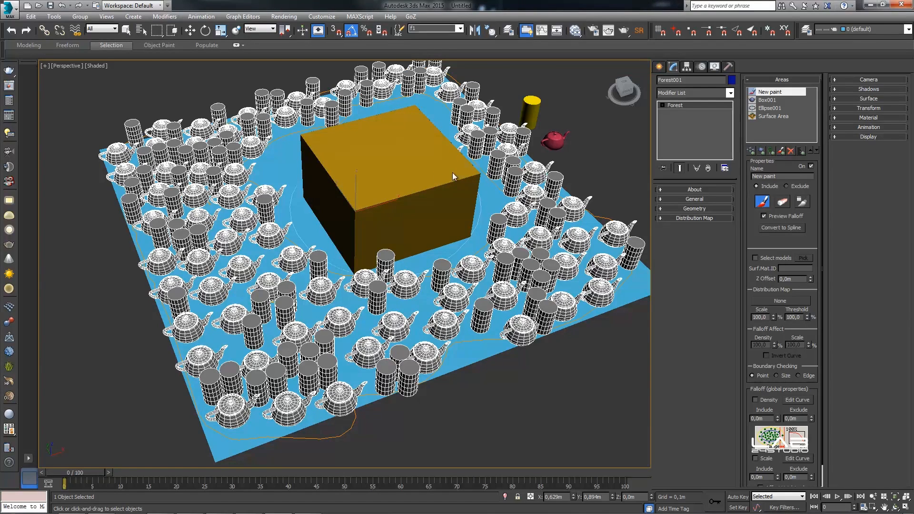
key("w")
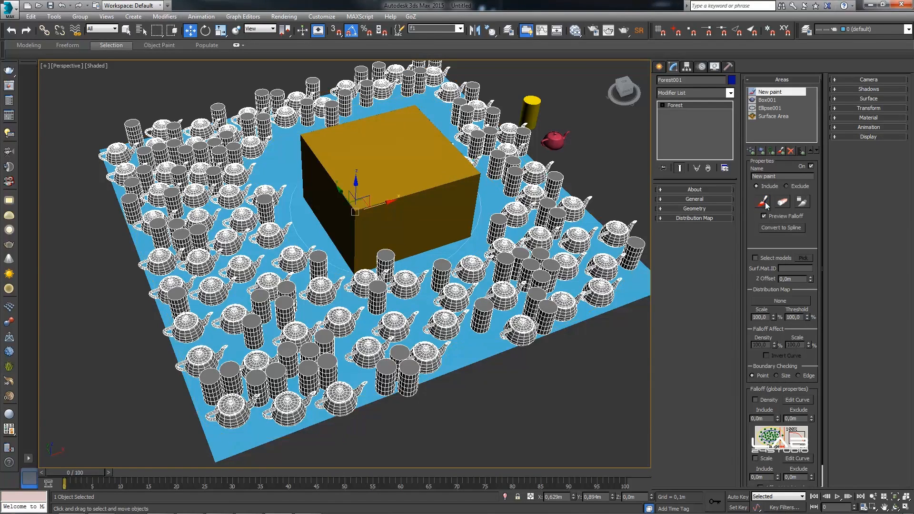
Delete the box and the ellipse spline from the scene
left_click(462, 182)
key("Delete")
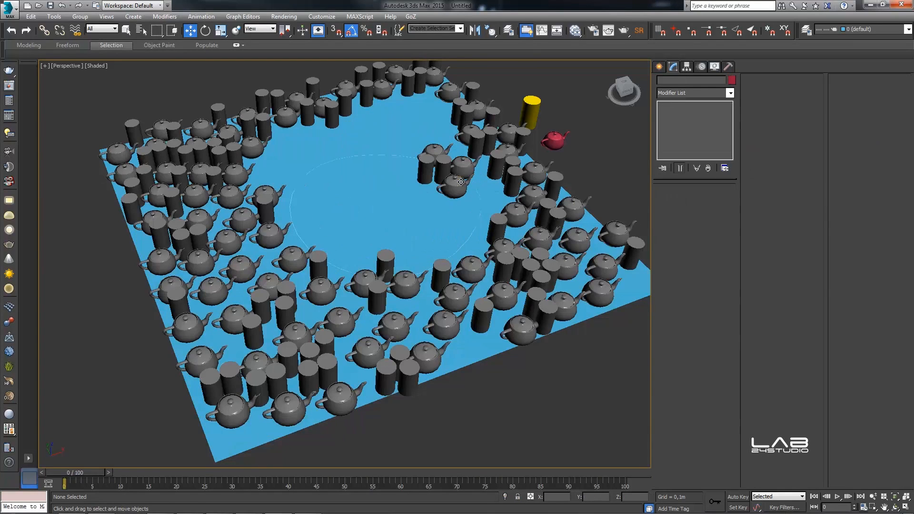
left_click(381, 156)
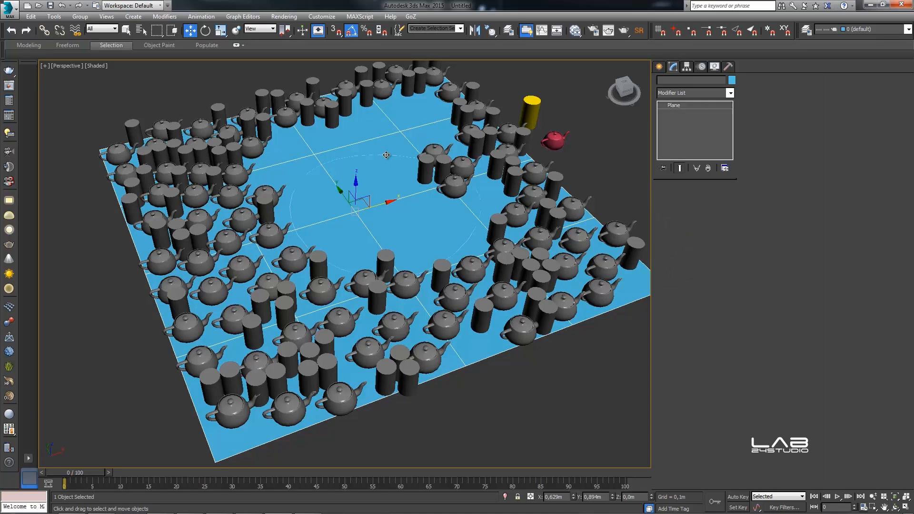
left_click(389, 154)
key("Delete")
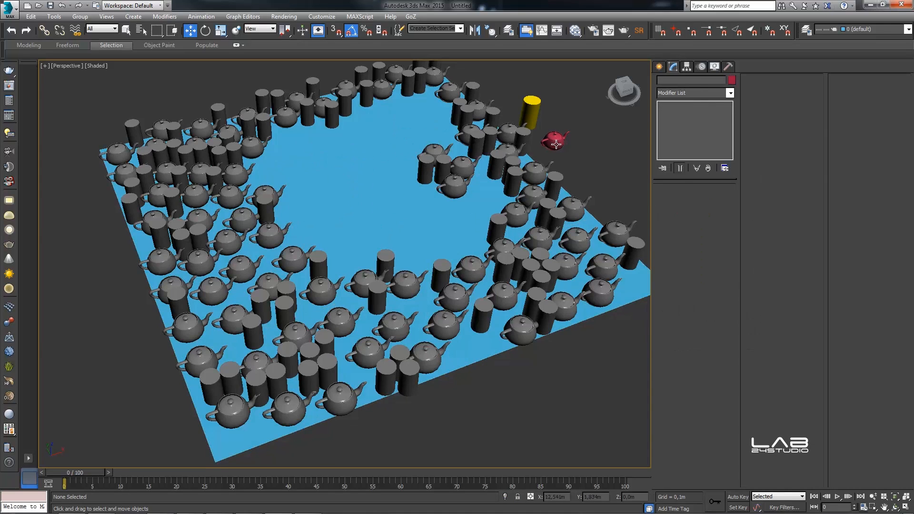
Reselect the forest with the F1 selection set and set its Cylinder001 geometry item to Disabled
left_click(424, 37)
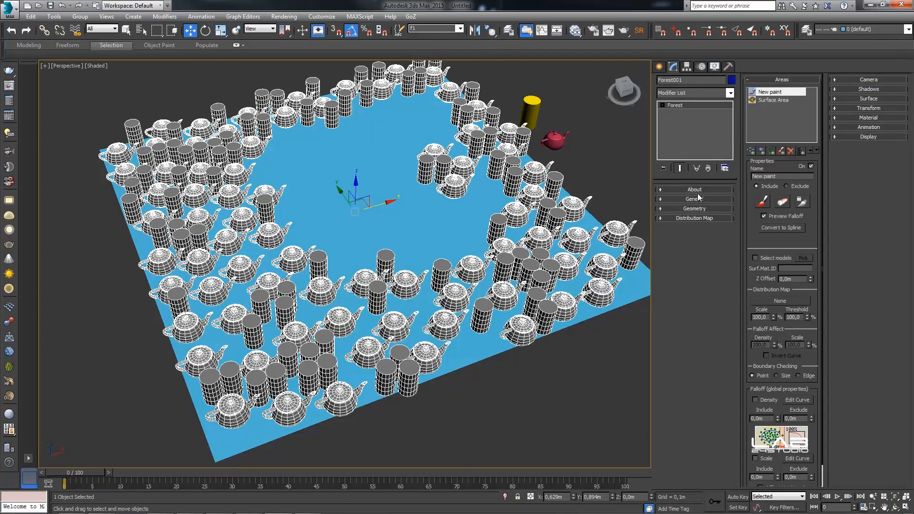
left_click(699, 208)
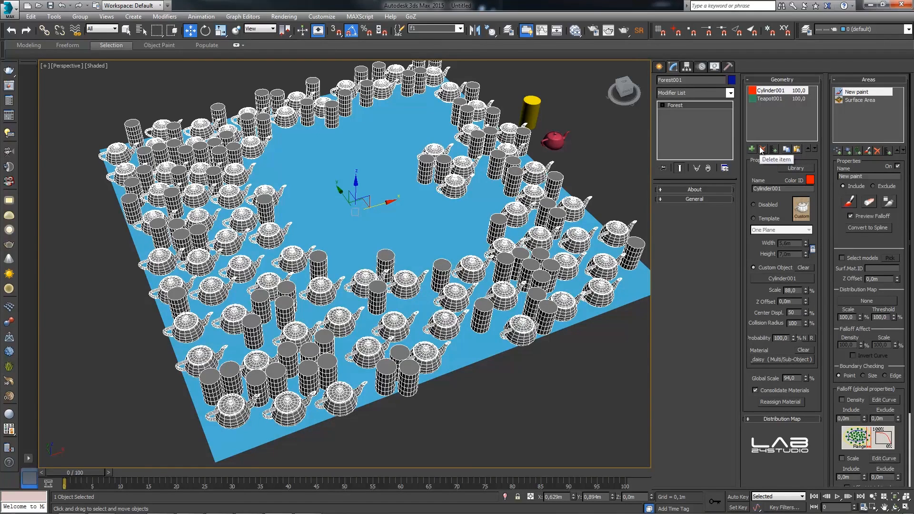
left_click(760, 204)
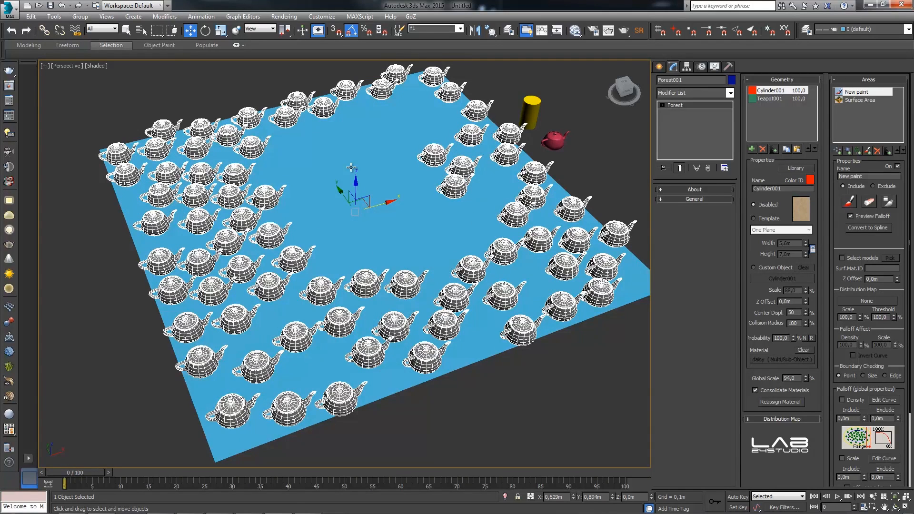
Change the forest's distribution map image to Spread 1
left_click(858, 79)
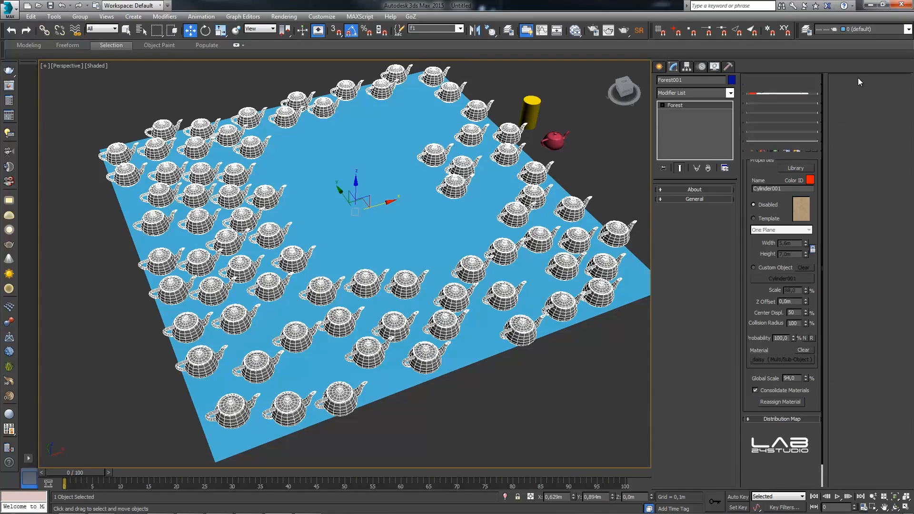
left_click(766, 83)
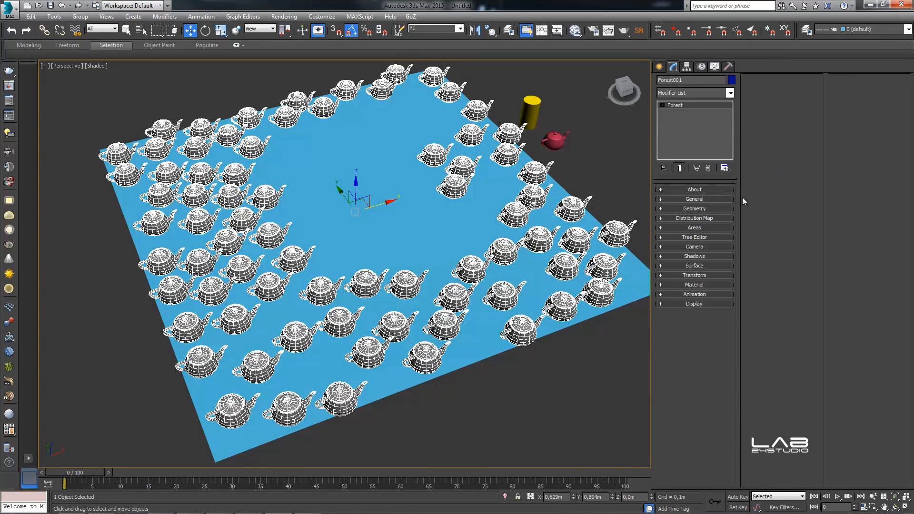
left_click(693, 218)
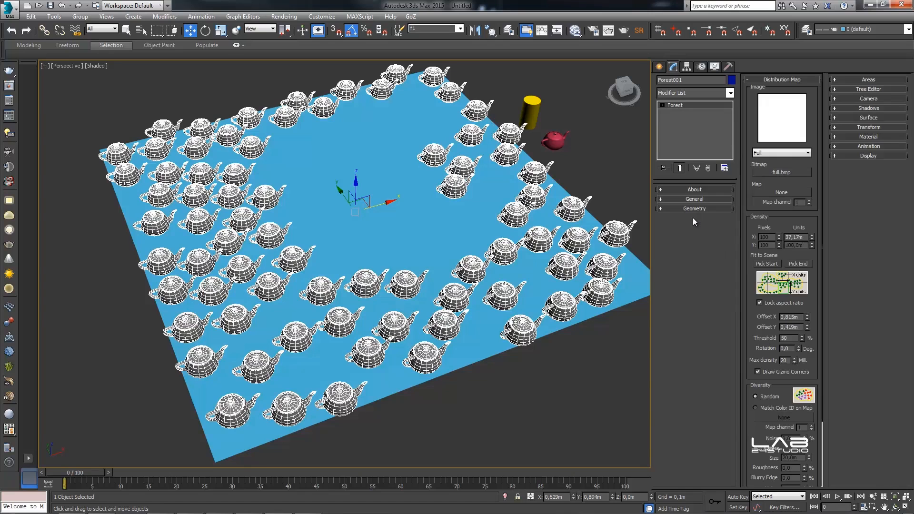
left_click(767, 152)
left_click(768, 174)
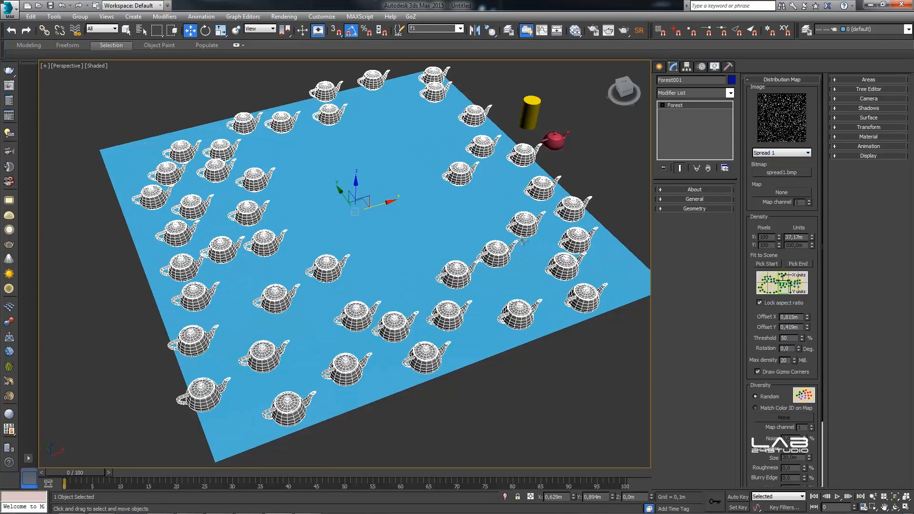
Enable random translation for the forest items with an X range from -50 to 50 %
left_click(867, 126)
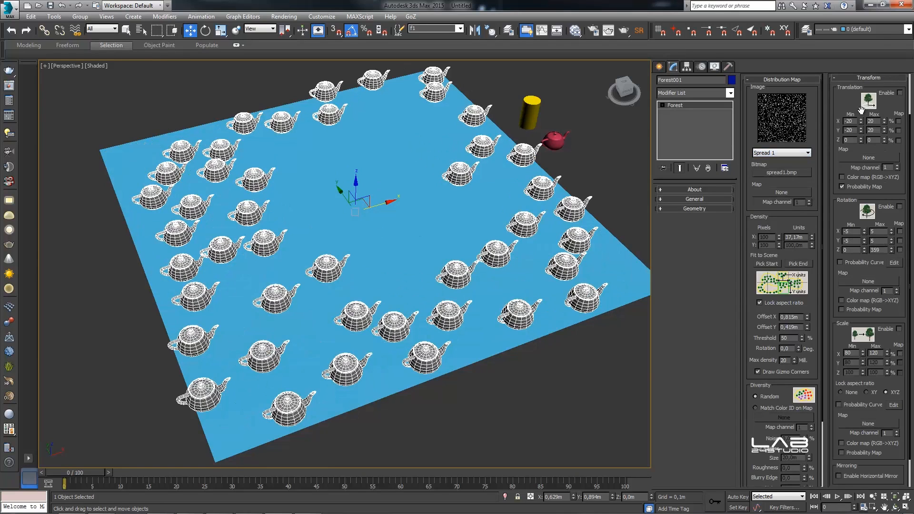
left_click(779, 79)
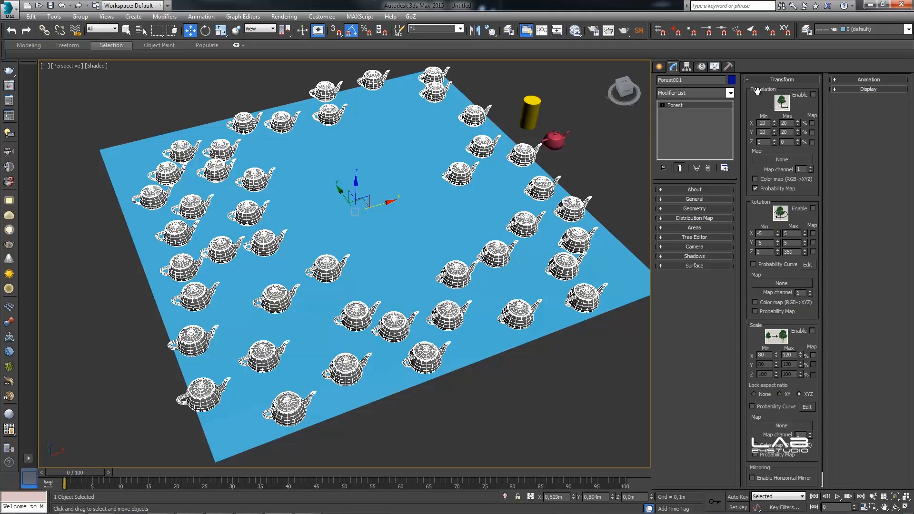
left_click(814, 94)
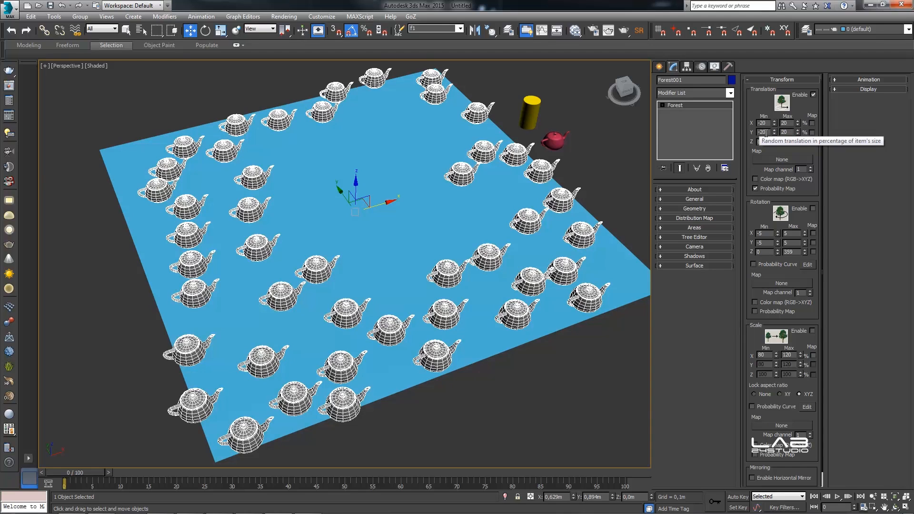
double_click(757, 124)
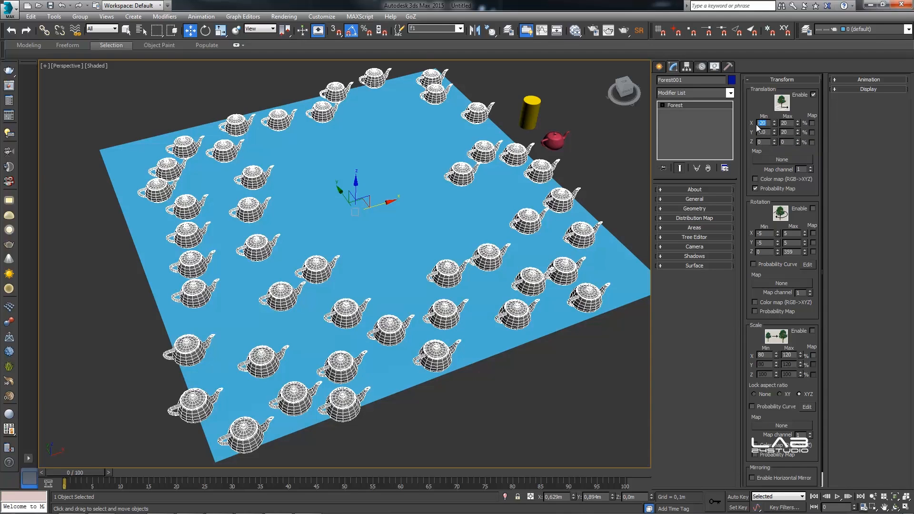
type("-50")
key("Tab")
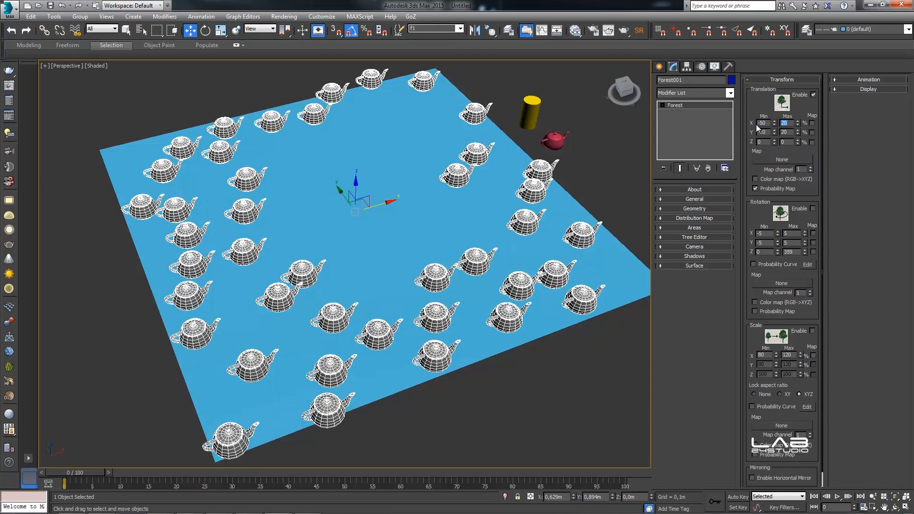
type("50")
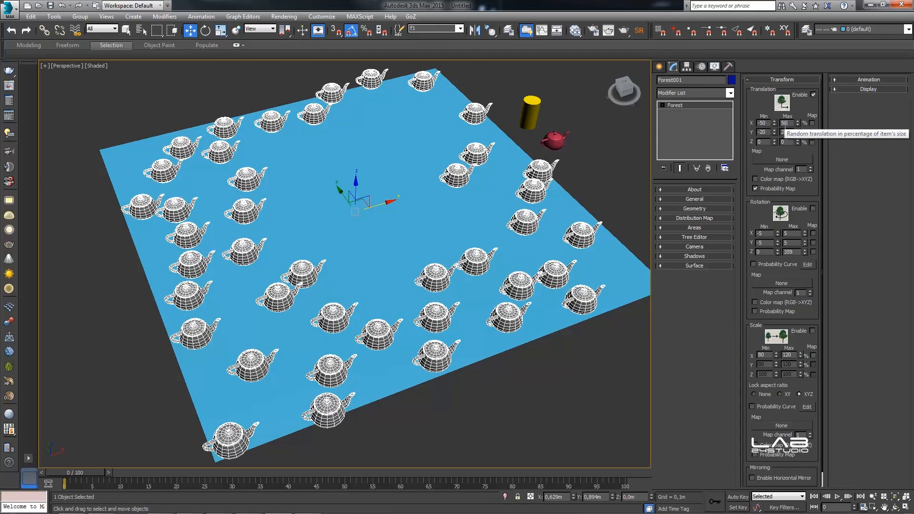
key("Tab")
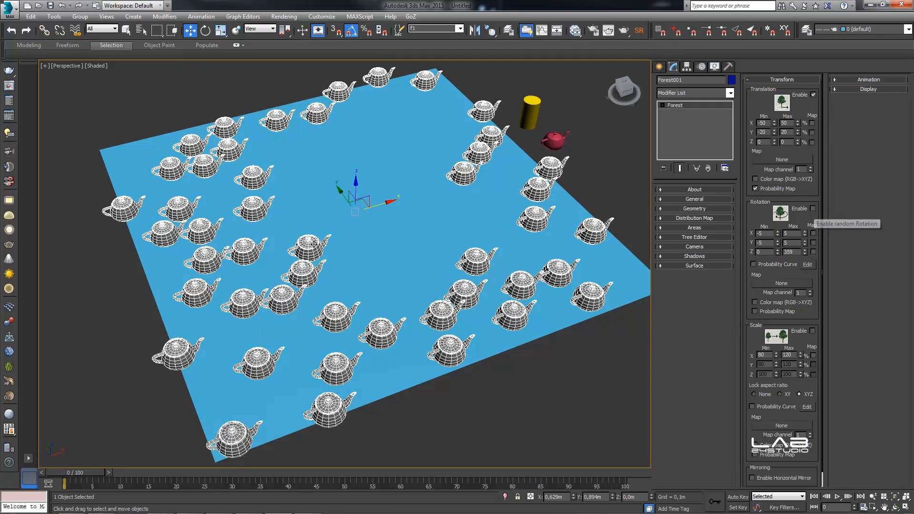
Enable random rotation for the forest items and set the minimum X rotation to -15
left_click(812, 208)
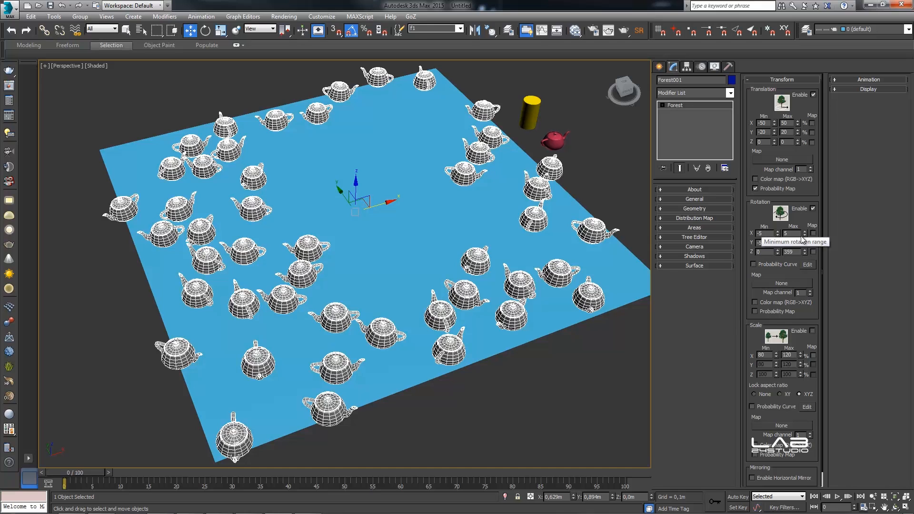
double_click(761, 233)
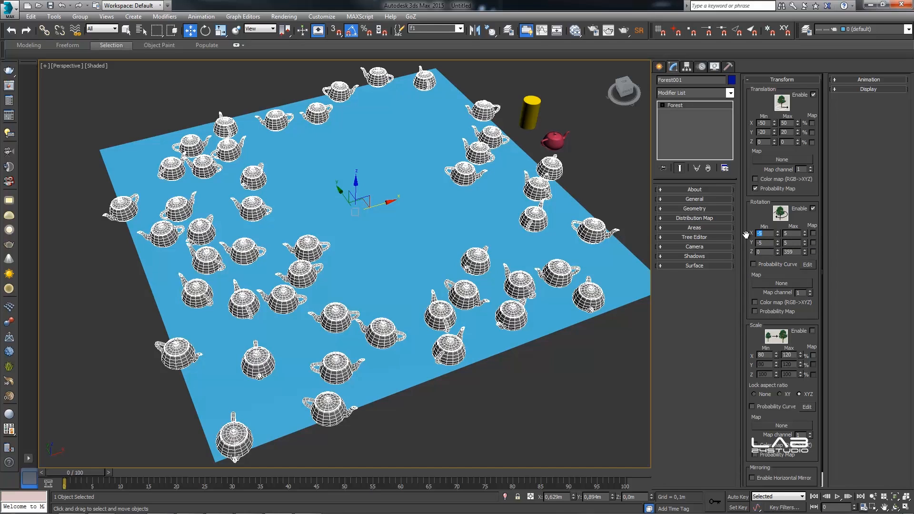
type("-15")
key("Tab")
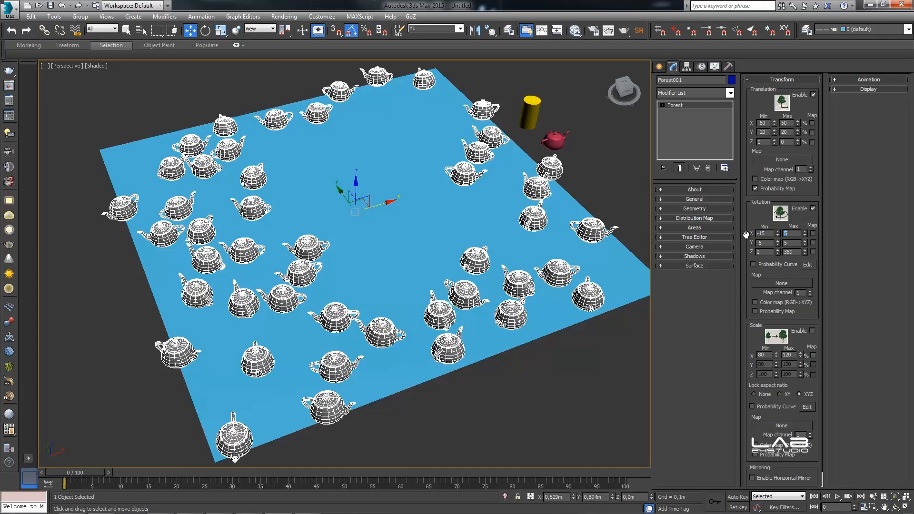
middle_click_drag(529, 214, 502, 216, "alt")
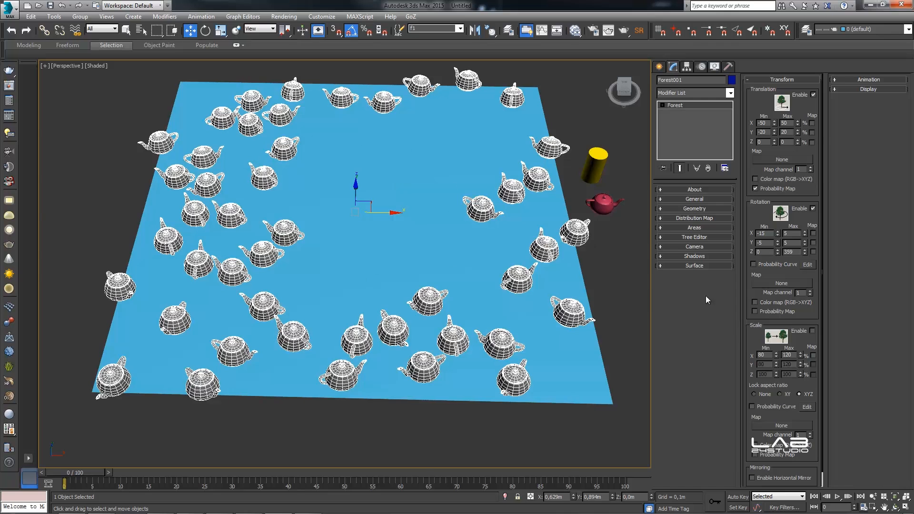
Enable random scale for the forest items with a minimum of 40 % and a maximum of 200 %
left_click(812, 330)
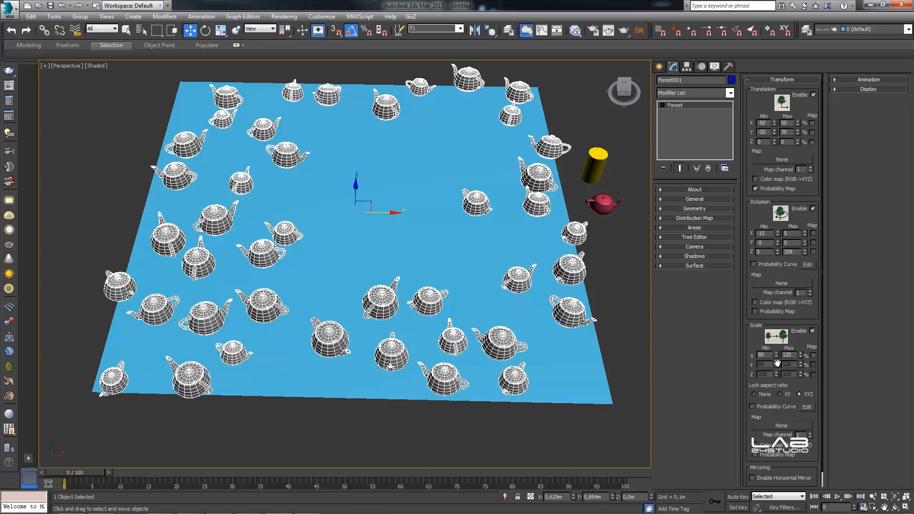
double_click(762, 355)
type("40")
key("Tab")
type("2")
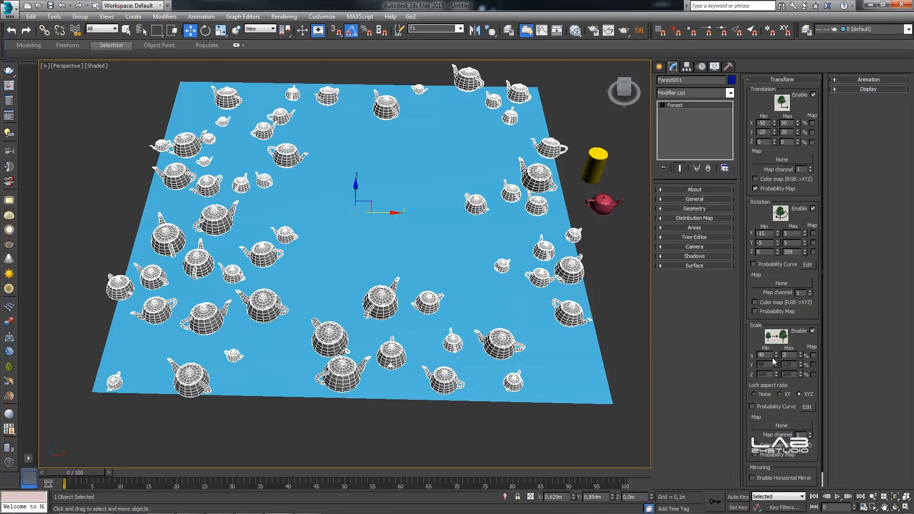
type("0")
key("Return")
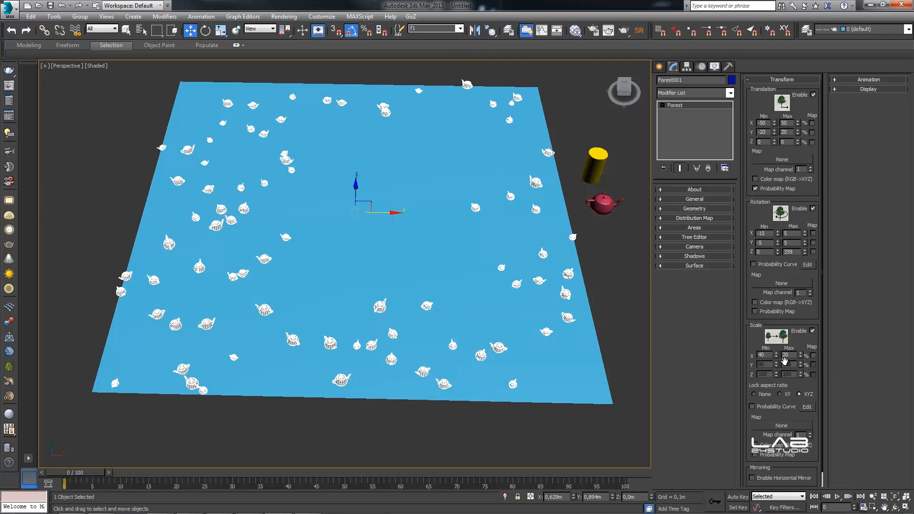
left_click(790, 356)
type("0")
key("Return")
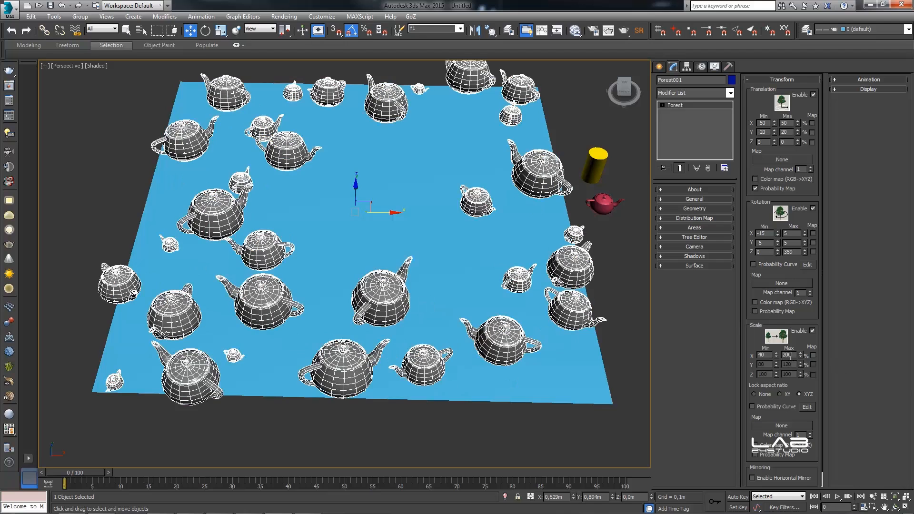
middle_click_drag(404, 233, 413, 219, "alt")
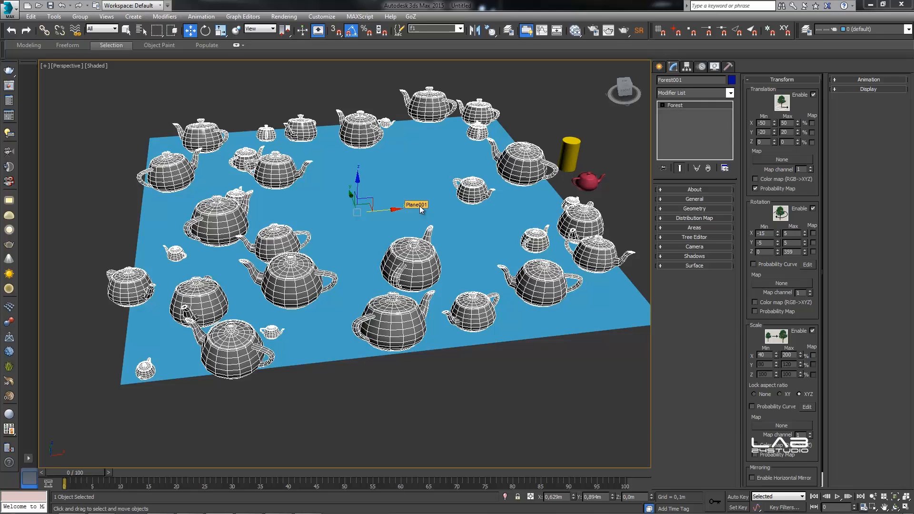
left_click(681, 210)
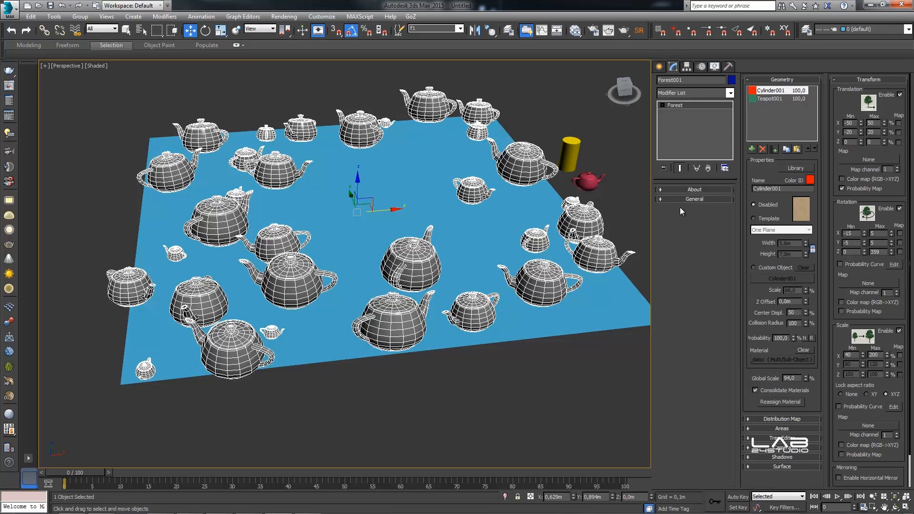
left_click(776, 81)
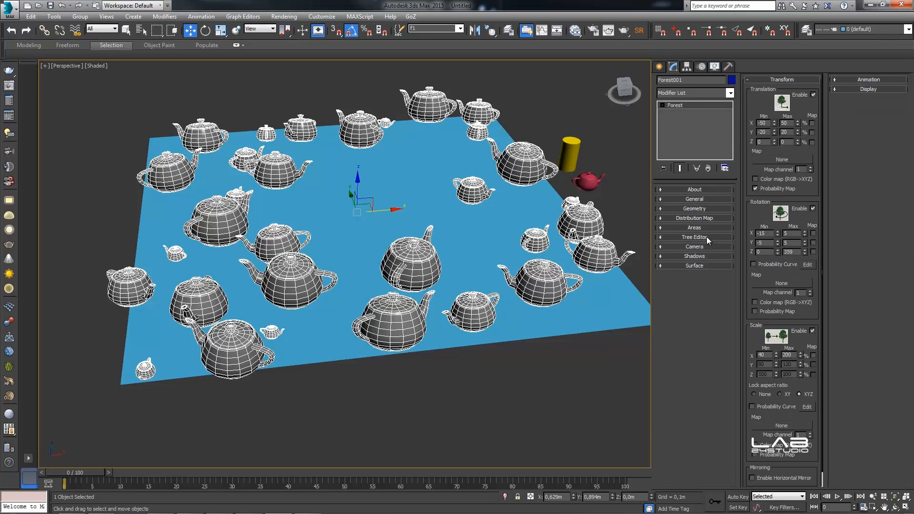
left_click(695, 219)
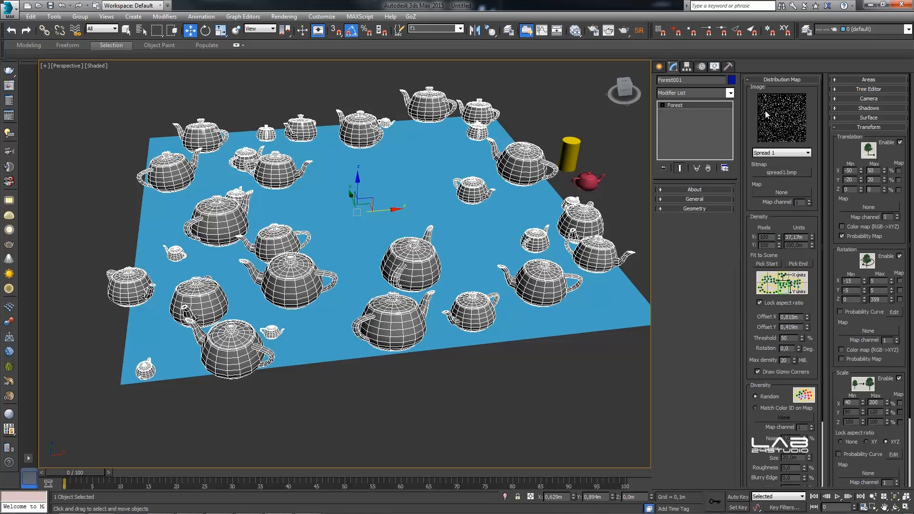
left_click(785, 81)
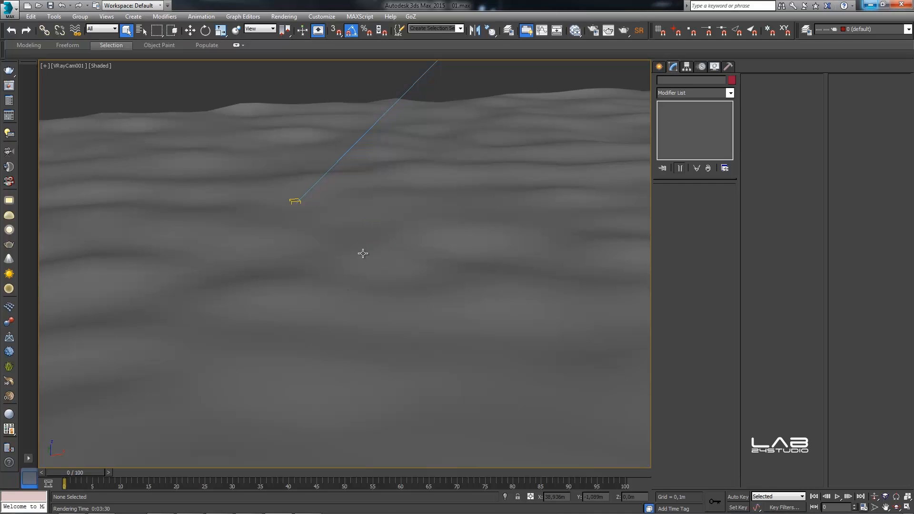
Switch the 01.max scene from the camera to the Perspective view and examine the whole terrain
key("p")
scroll(363, 257, "down", 10)
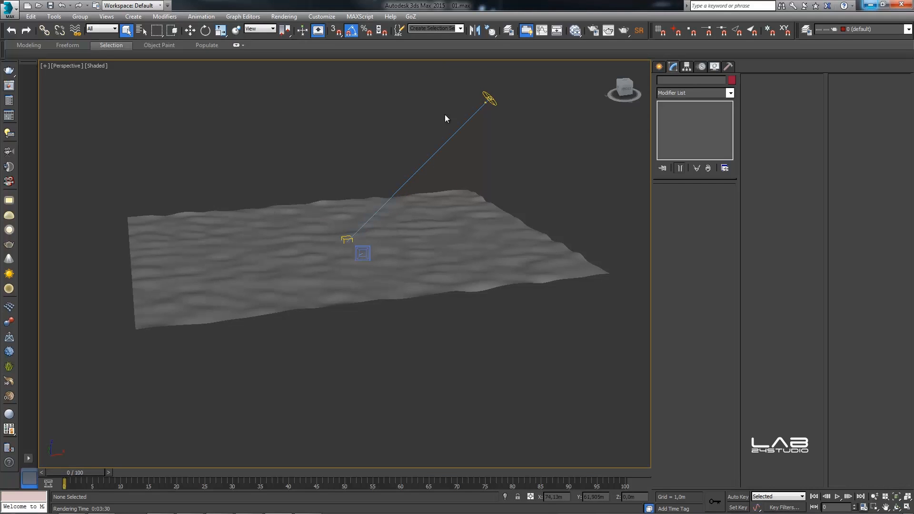
Create a Forest Pro object on the terrain plane in the camera view, with Limit to visibility enabled
scroll(345, 239, "up", 5)
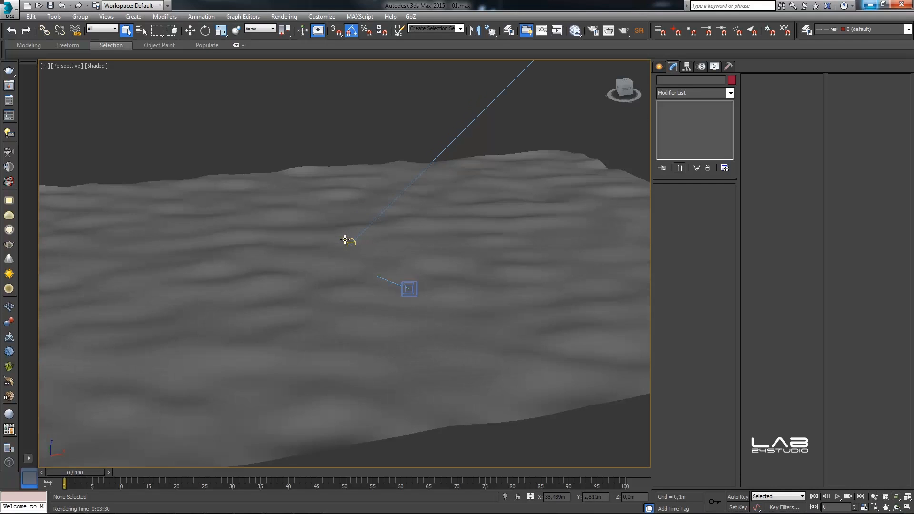
key("c")
left_click(345, 240)
left_click(660, 67)
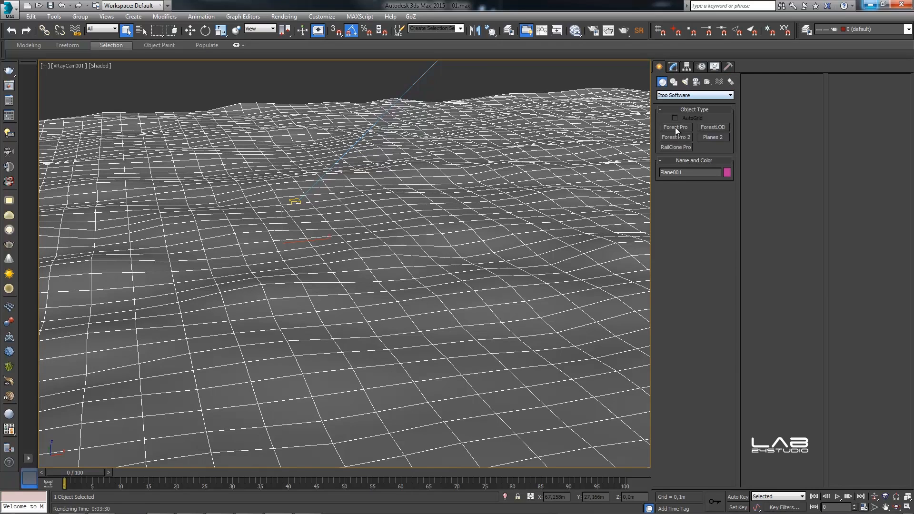
left_click(675, 127)
left_click(448, 210)
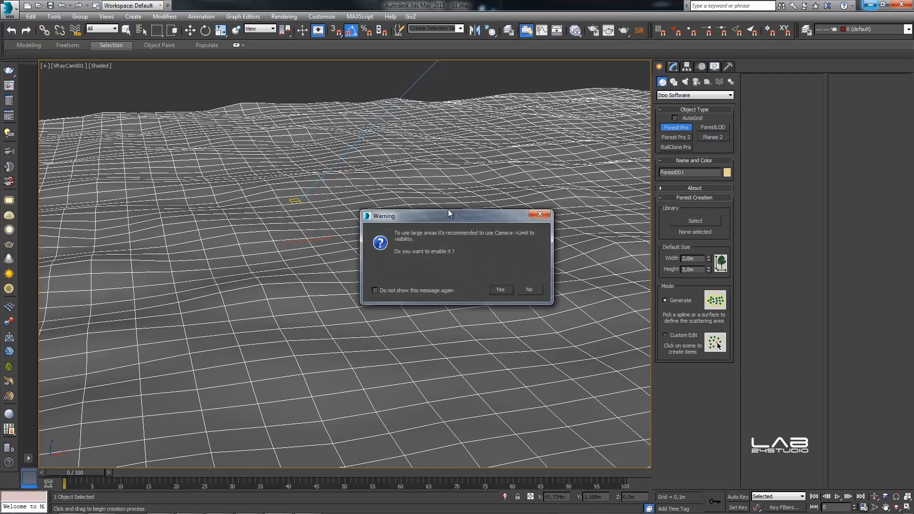
left_click_drag(439, 218, 438, 194)
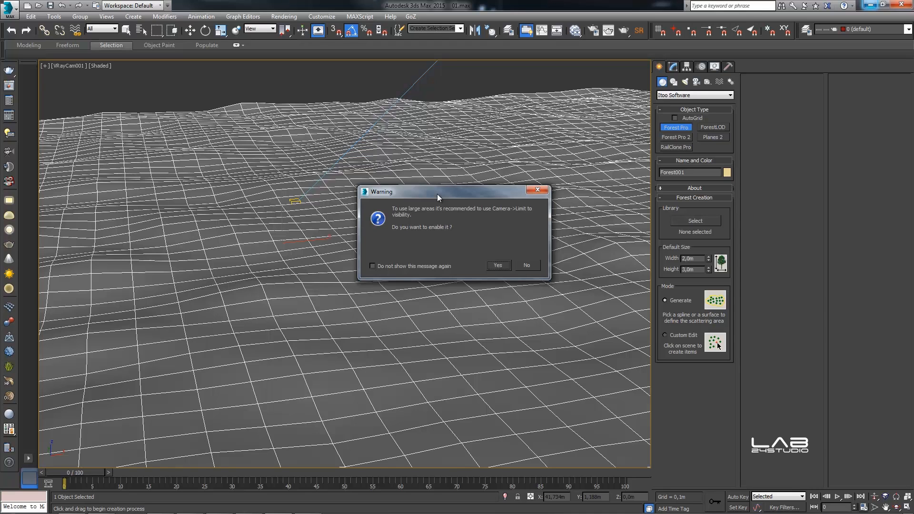
left_click(496, 266)
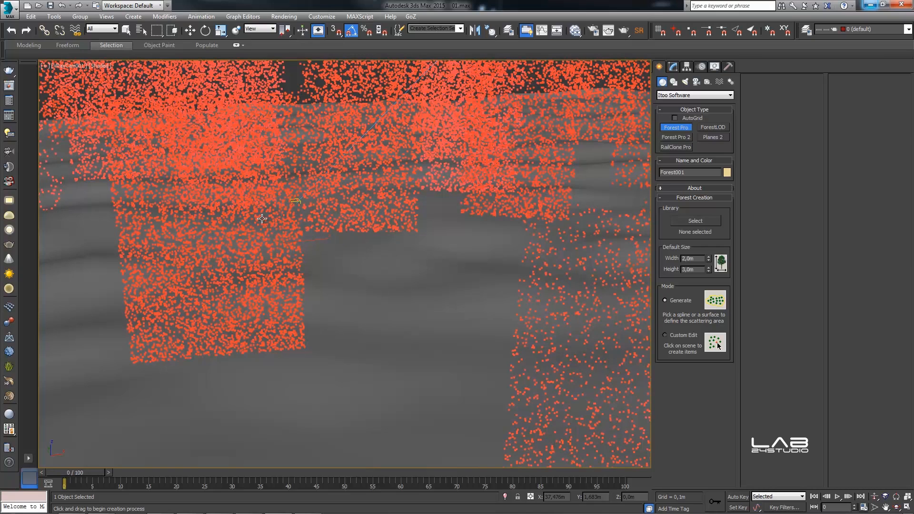
Load the "Common grass 01 (large)" preset from the Lawns library into the forest's geometry
left_click(674, 67)
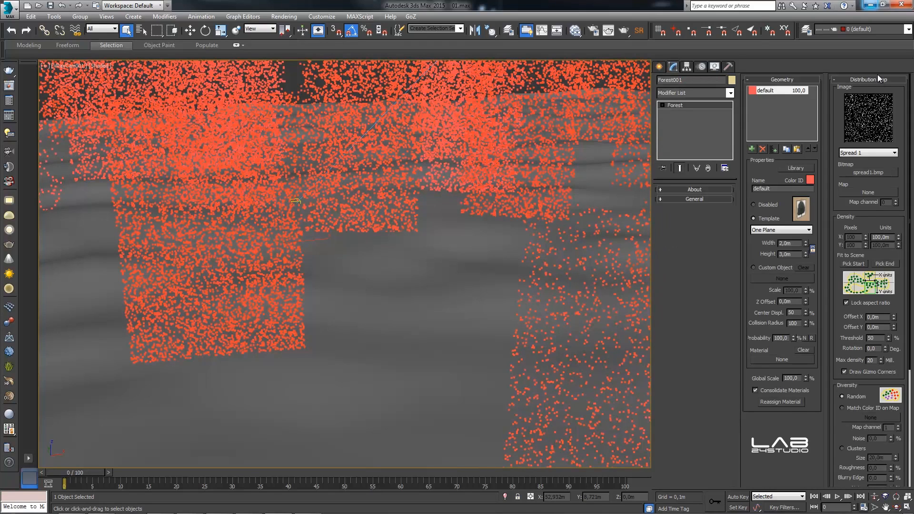
left_click(875, 78)
left_click(788, 79)
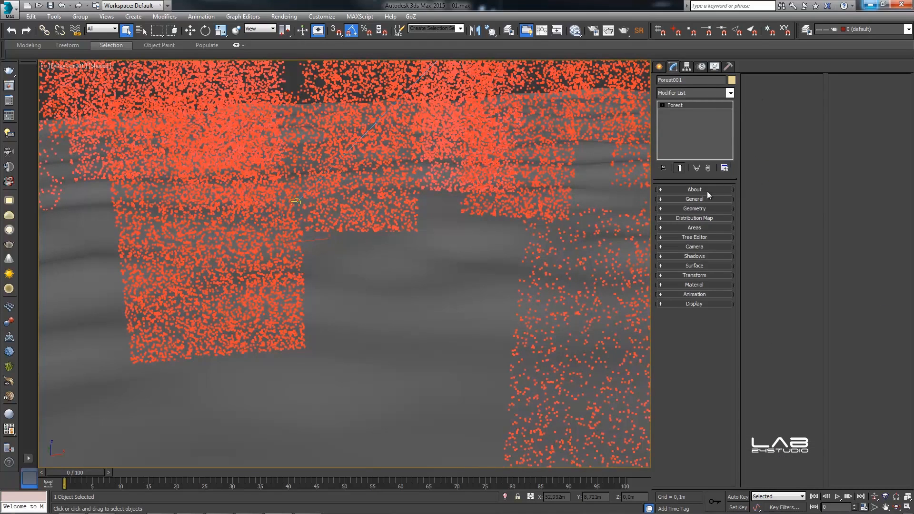
left_click(695, 209)
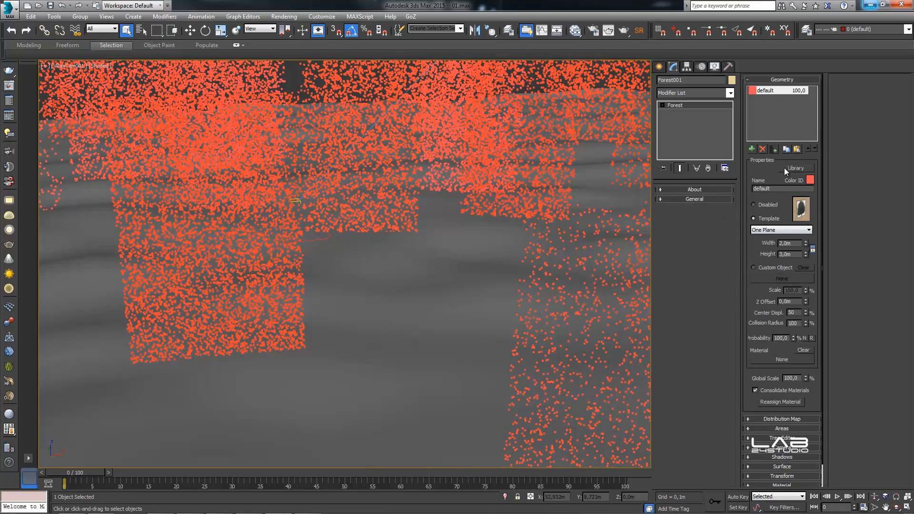
left_click(794, 167)
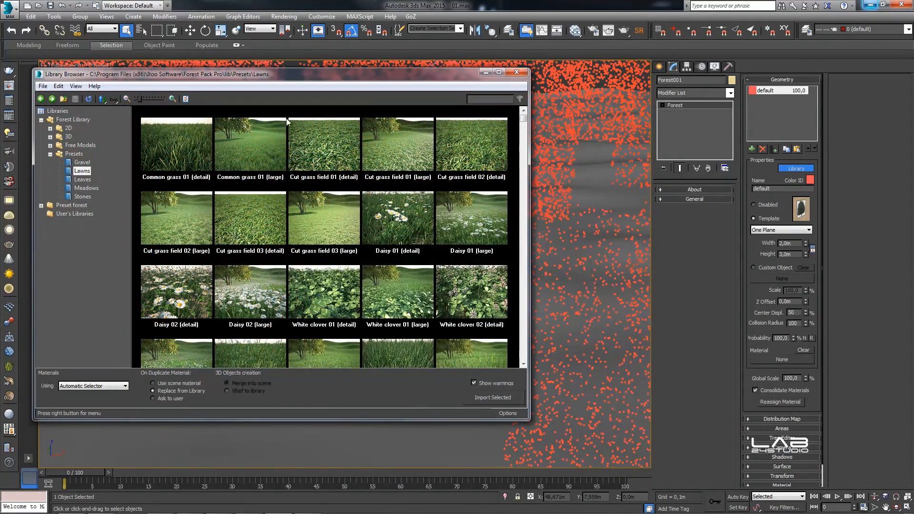
left_click(262, 154)
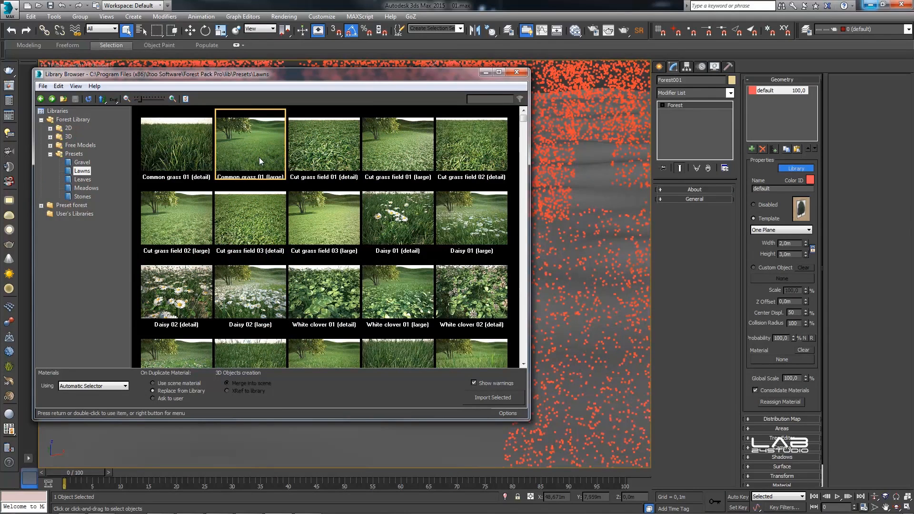
double_click(259, 157)
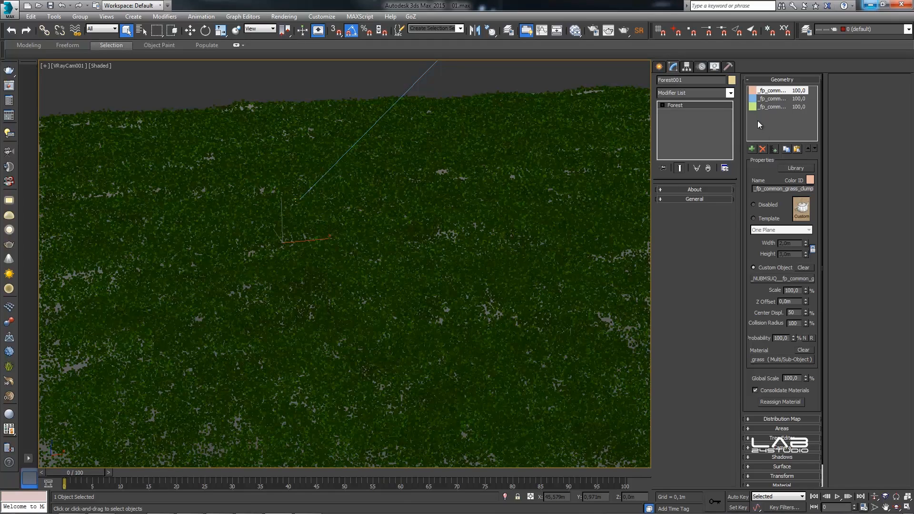
Review the three grass items in the forest's geometry list and enable Use Color ID for the viewport display
left_click(769, 99)
left_click(770, 105)
left_click(770, 101)
left_click(770, 90)
scroll(828, 334, "down", 2)
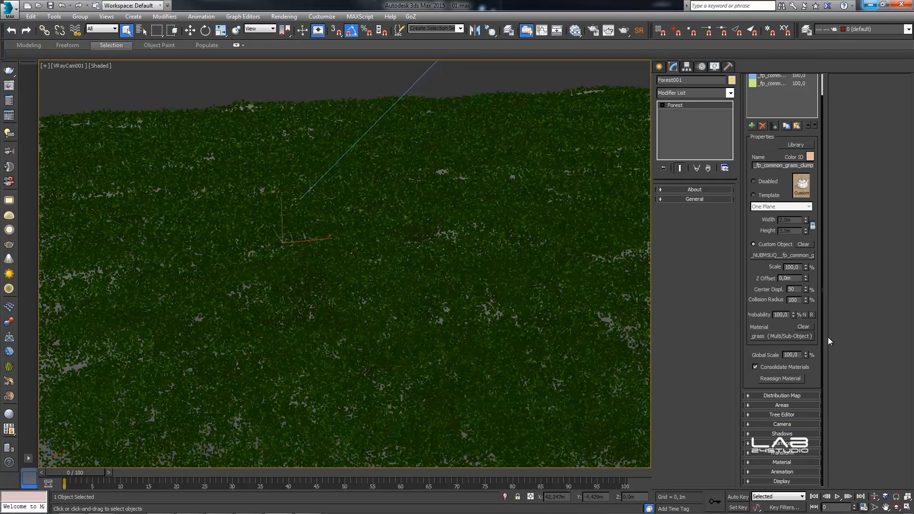
left_click(781, 481)
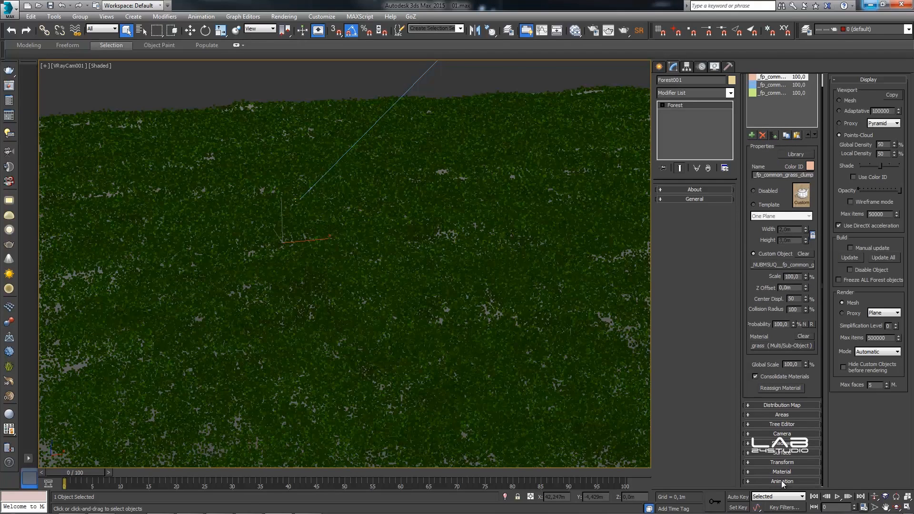
left_click(853, 178)
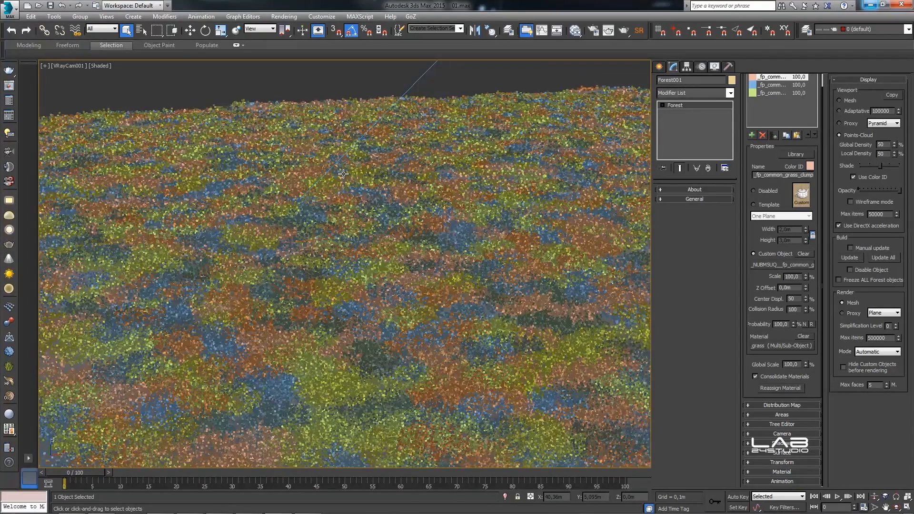
Switch to the Perspective view and unfreeze the forest_templates layer
key("p")
left_click(514, 31)
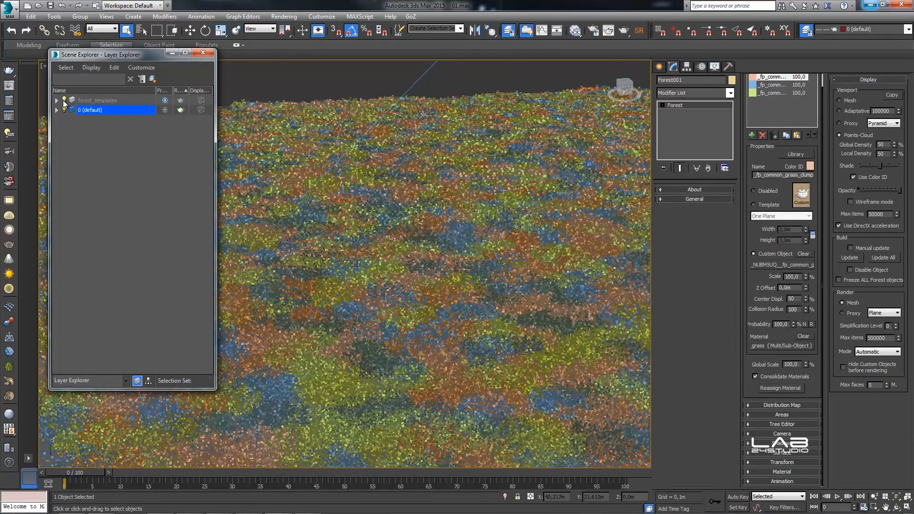
left_click(164, 101)
left_click(203, 53)
Locate the three source grass clumps beside the terrain and inspect each one by selecting it
scroll(283, 201, "down", 2)
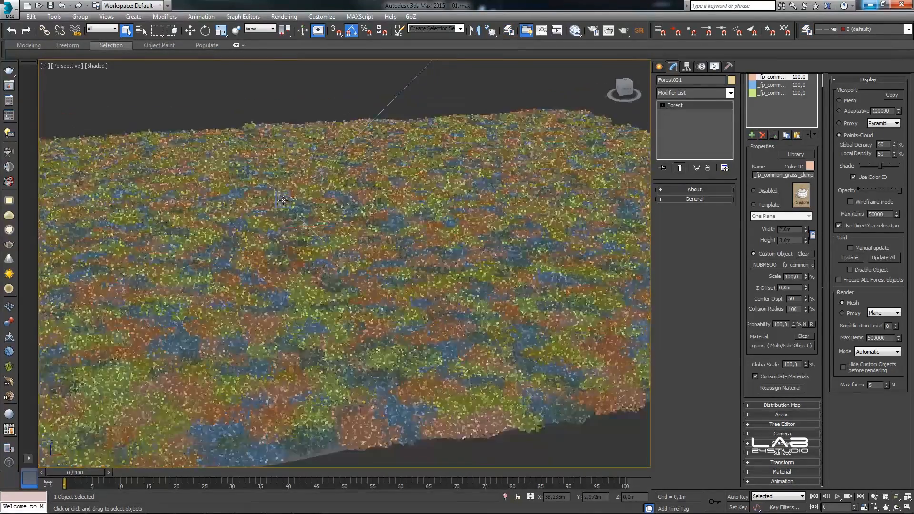
scroll(283, 201, "down", 5)
middle_click_drag(234, 202, 429, 214)
middle_click_drag(292, 236, 420, 243)
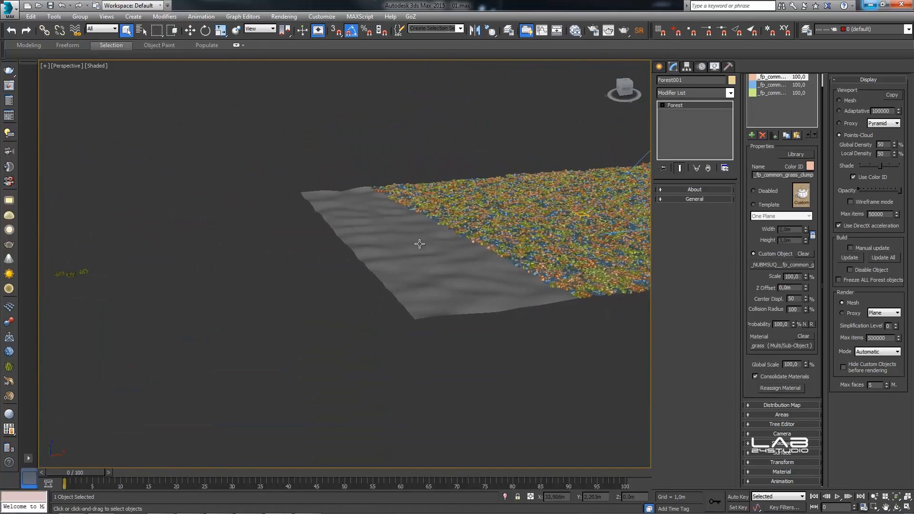
middle_click_drag(173, 254, 337, 233)
scroll(275, 246, "up", 6)
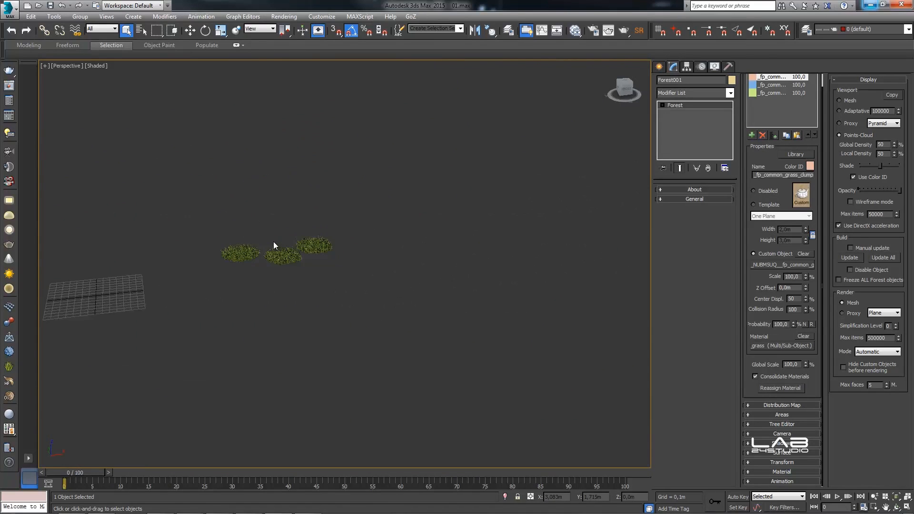
scroll(267, 253, "up", 5)
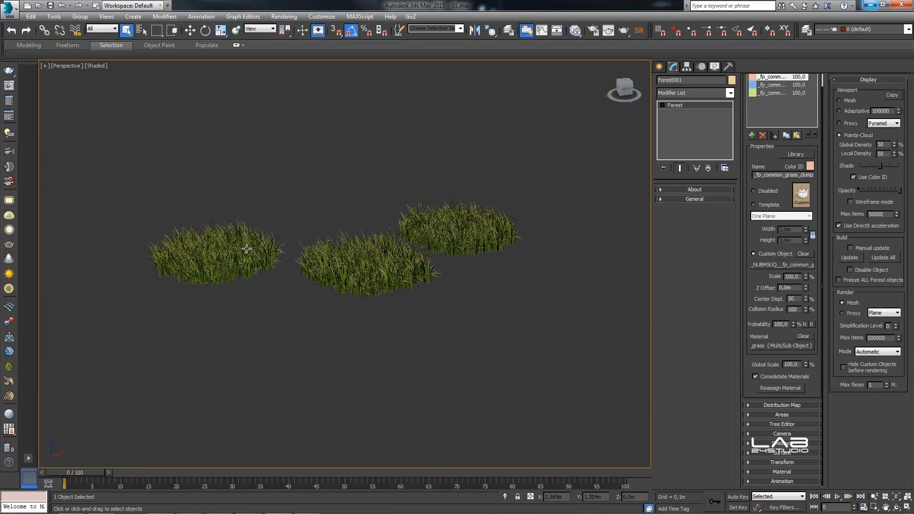
left_click(247, 249)
left_click(316, 261)
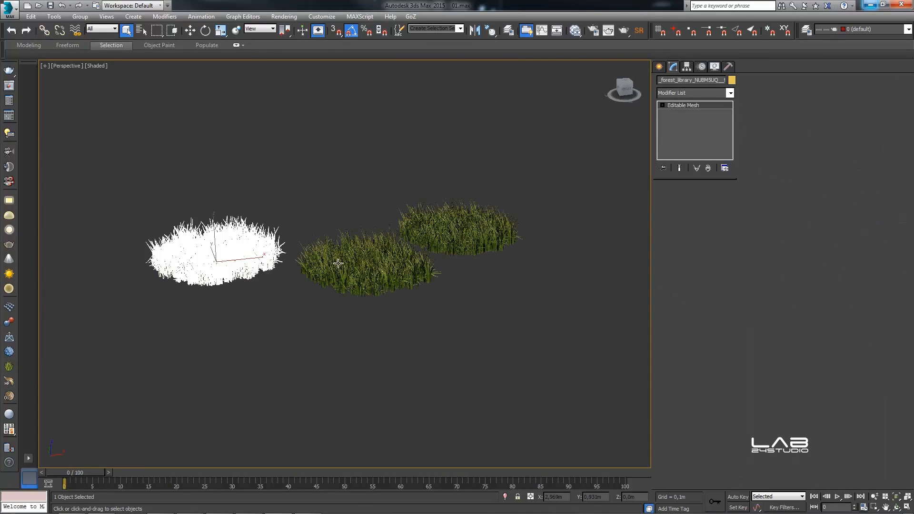
left_click(443, 233)
left_click(242, 253)
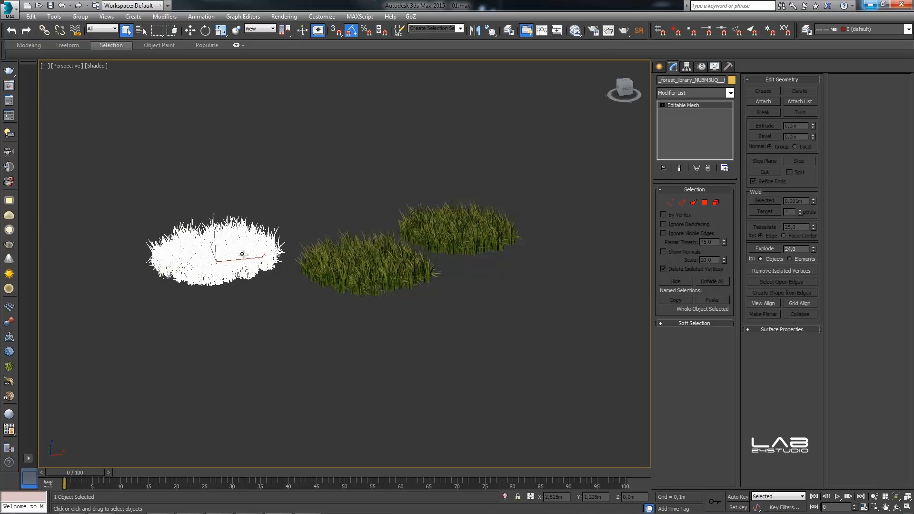
Load the selected grass clump's material into the Slate Material Editor, examine its node tree and close the editor
key("m")
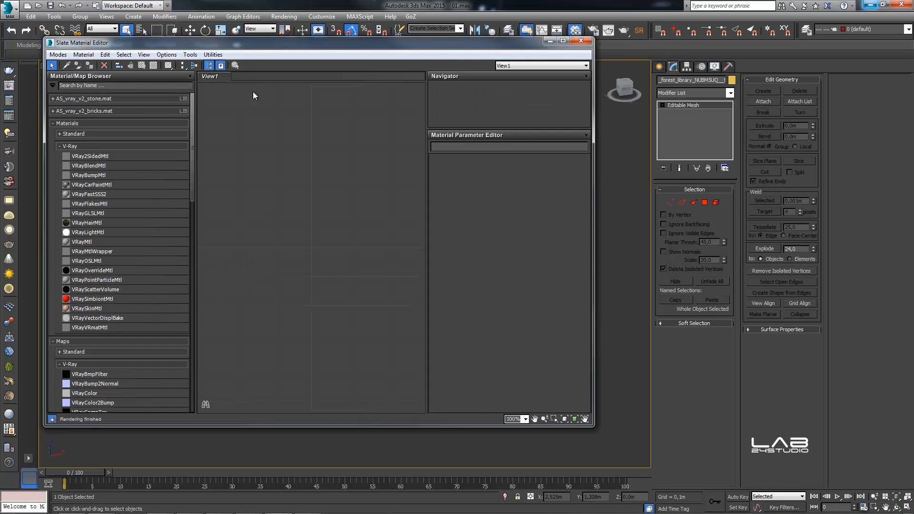
left_click_drag(199, 44, 524, 75)
left_click(393, 96)
left_click(220, 231)
key("w")
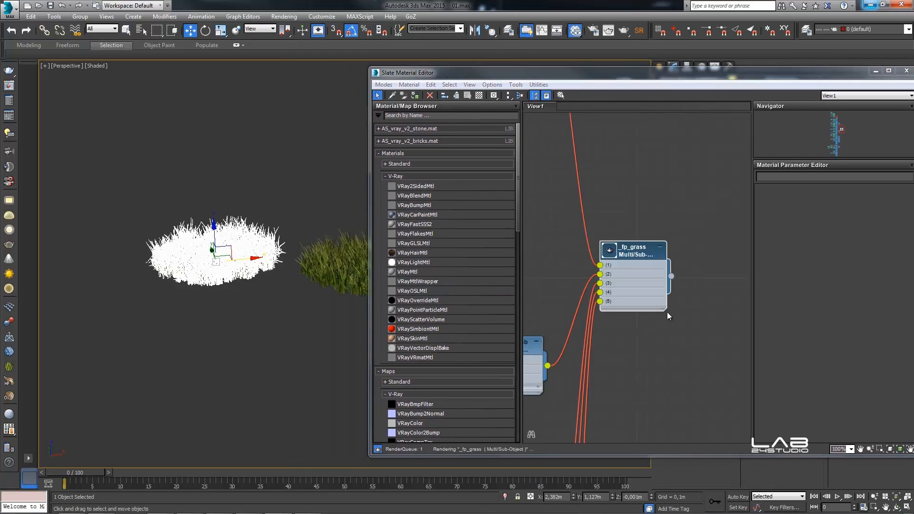
scroll(609, 260, "down", 10)
middle_click_drag(610, 260, 673, 231)
scroll(672, 229, "up", 2)
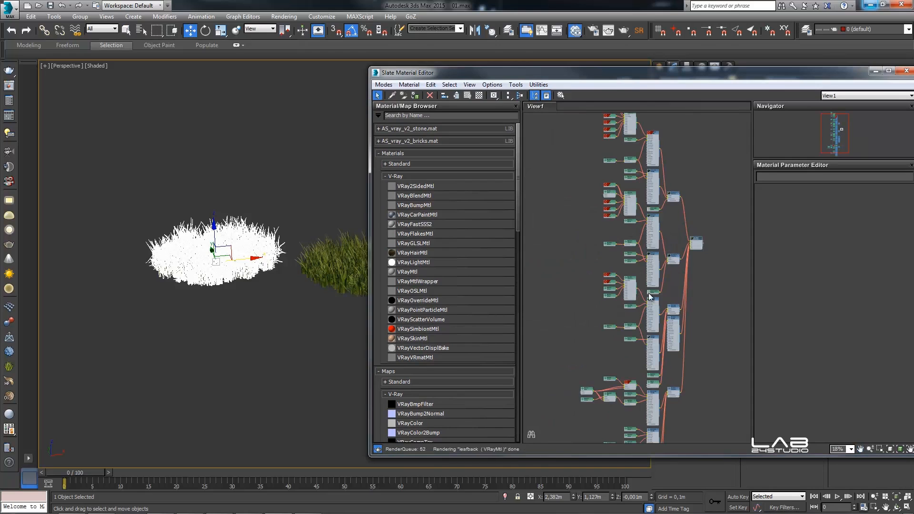
double_click(652, 76)
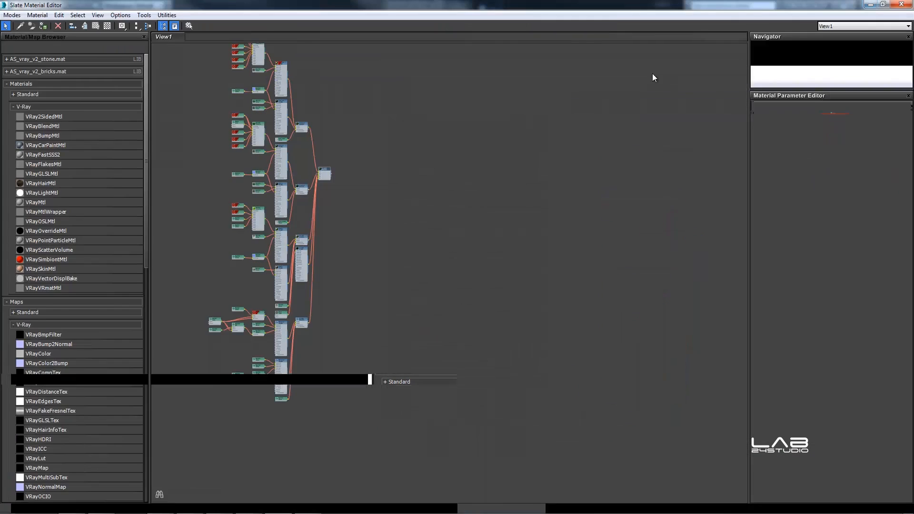
left_click(902, 4)
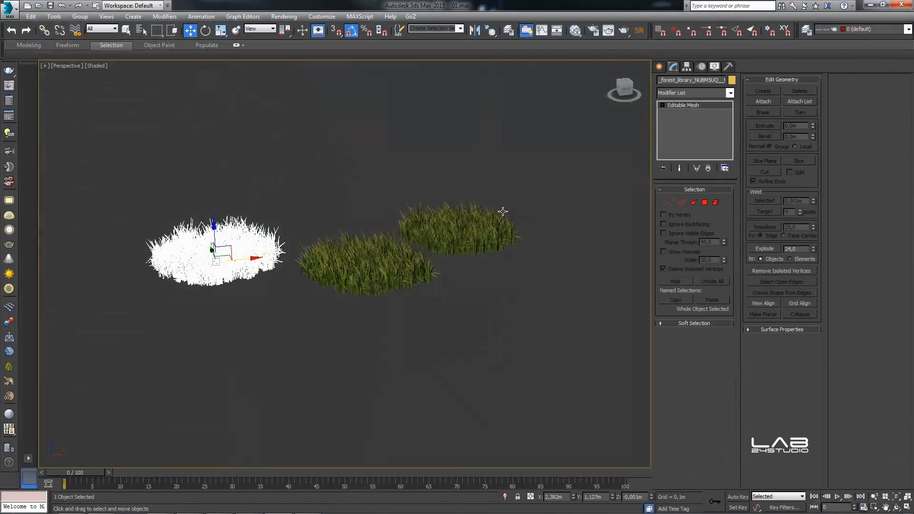
Return to the camera view and start a V-Ray render of the grass-covered terrain
key("c")
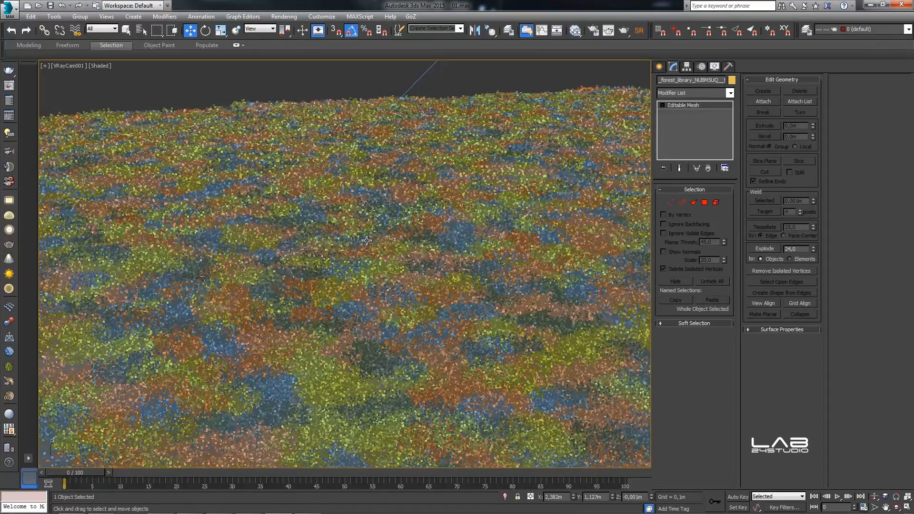
key("shift+q")
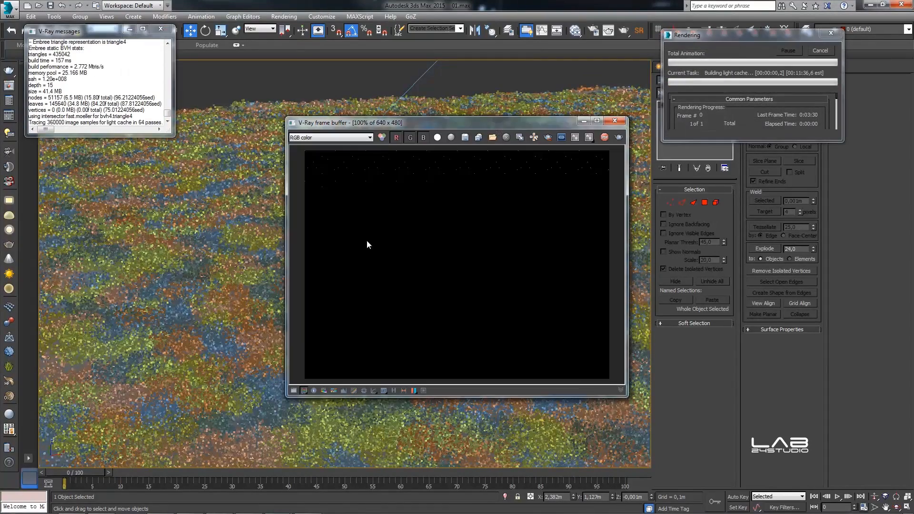